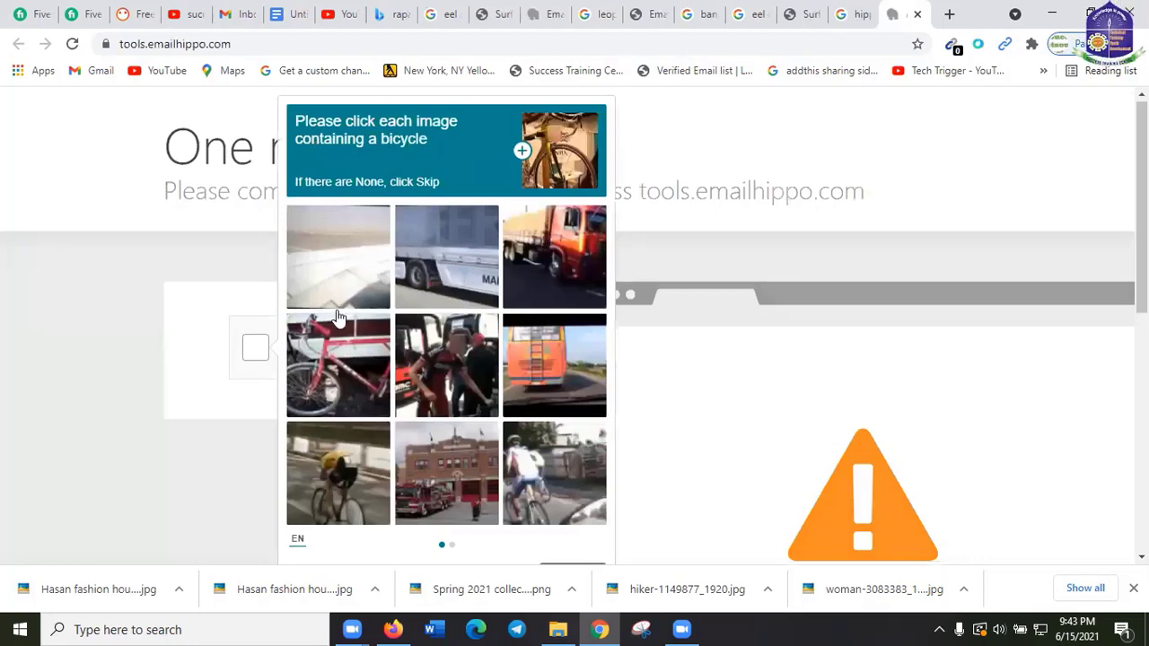
Select the bicycle images in the first captcha set and continue to the second set.
scroll(339, 316, "down", 1)
left_click(340, 300)
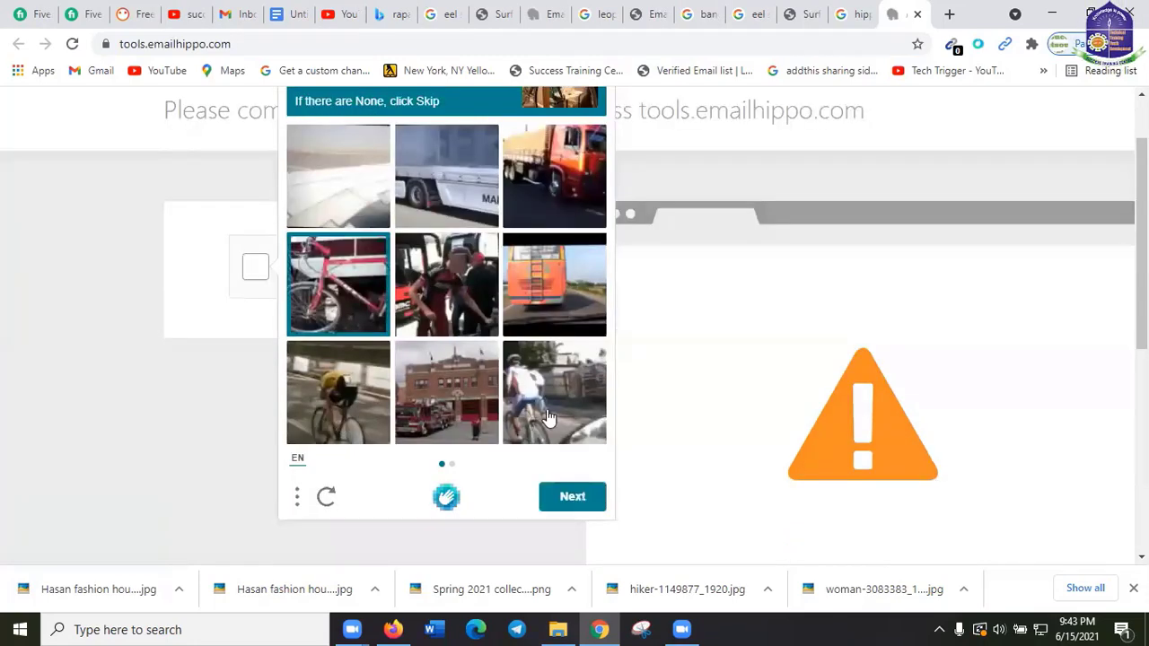
left_click(579, 409)
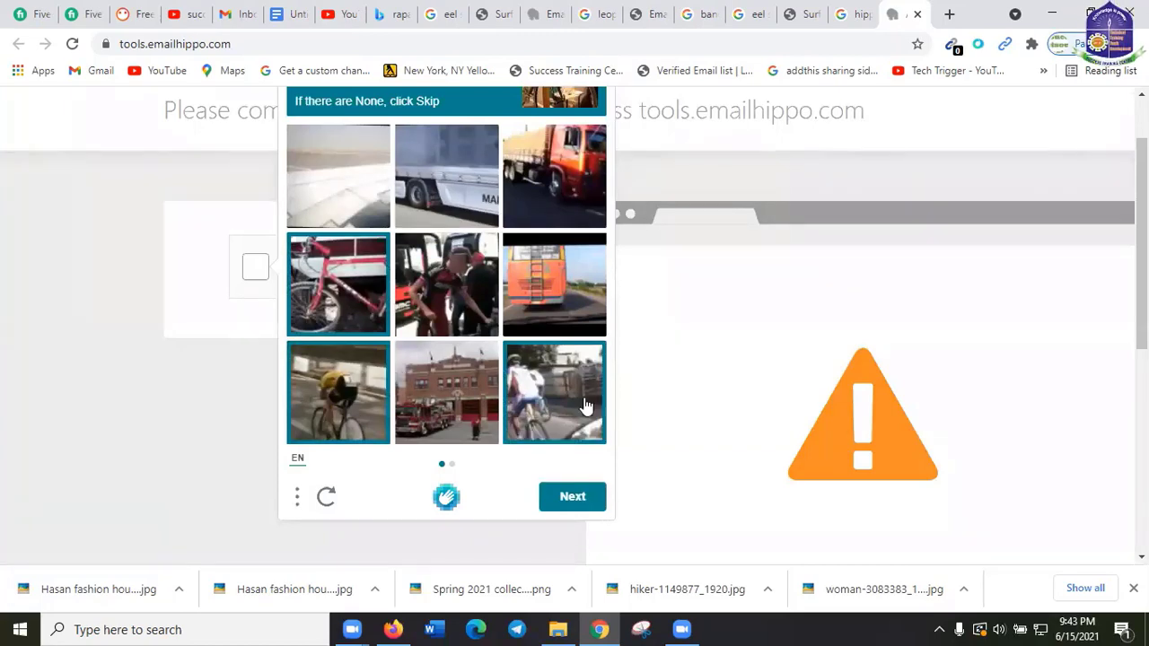
left_click(571, 497)
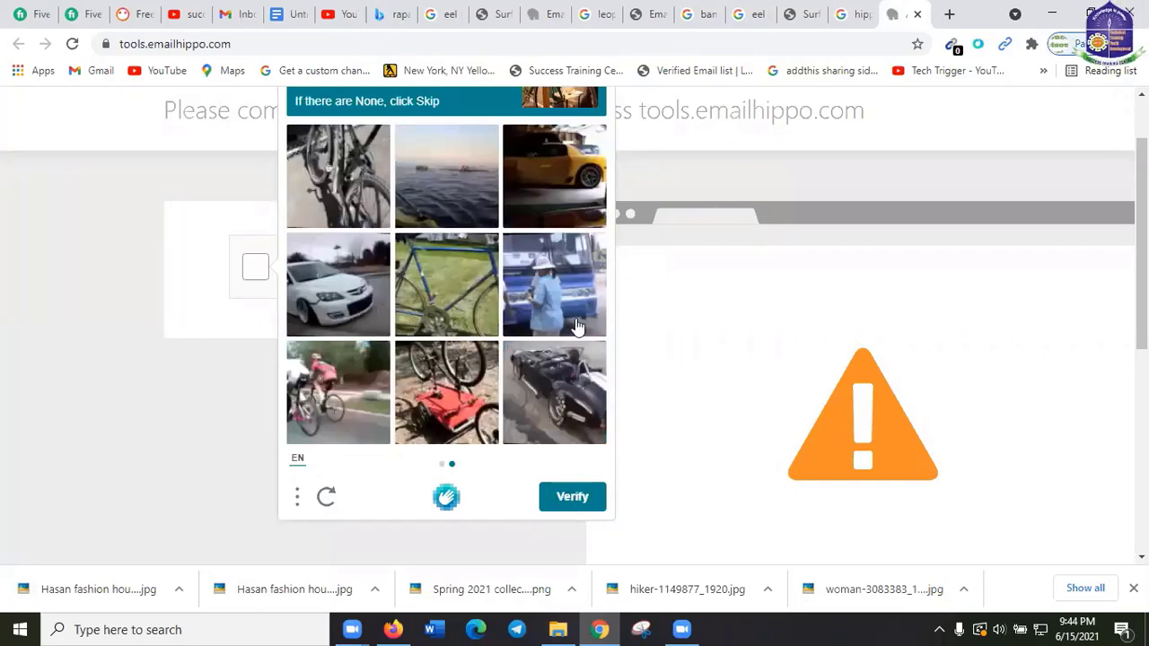
Select the four bicycle images in the second captcha set and submit the challenge for verification.
scroll(579, 328, "up", 1)
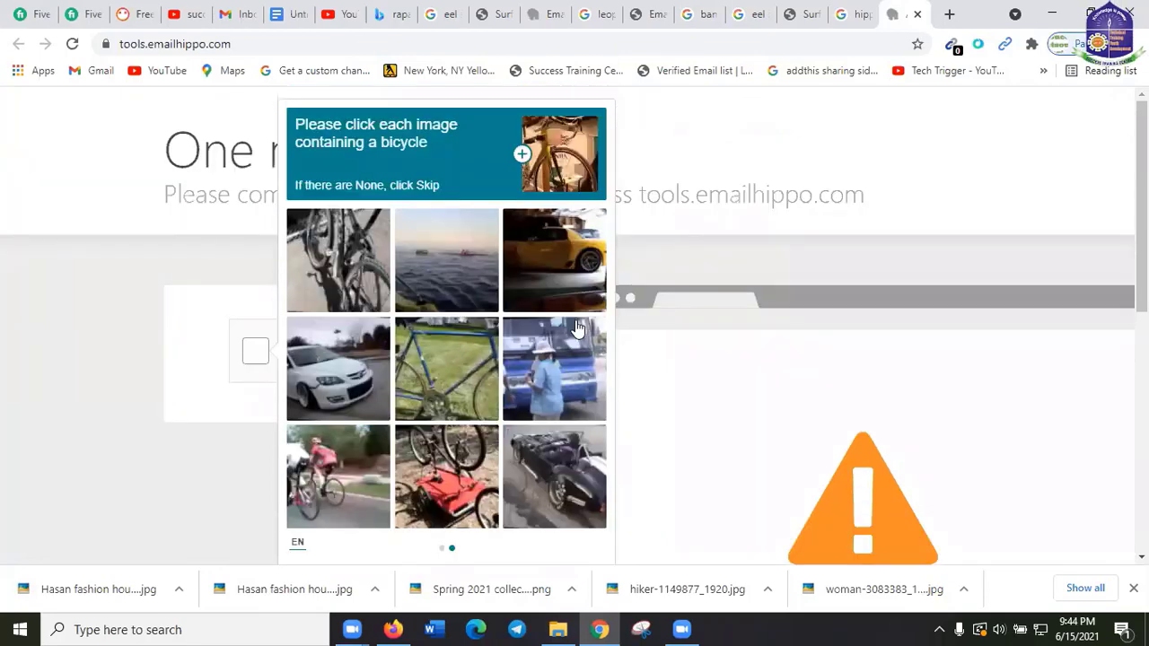
scroll(448, 264, "down", 1)
left_click(350, 197)
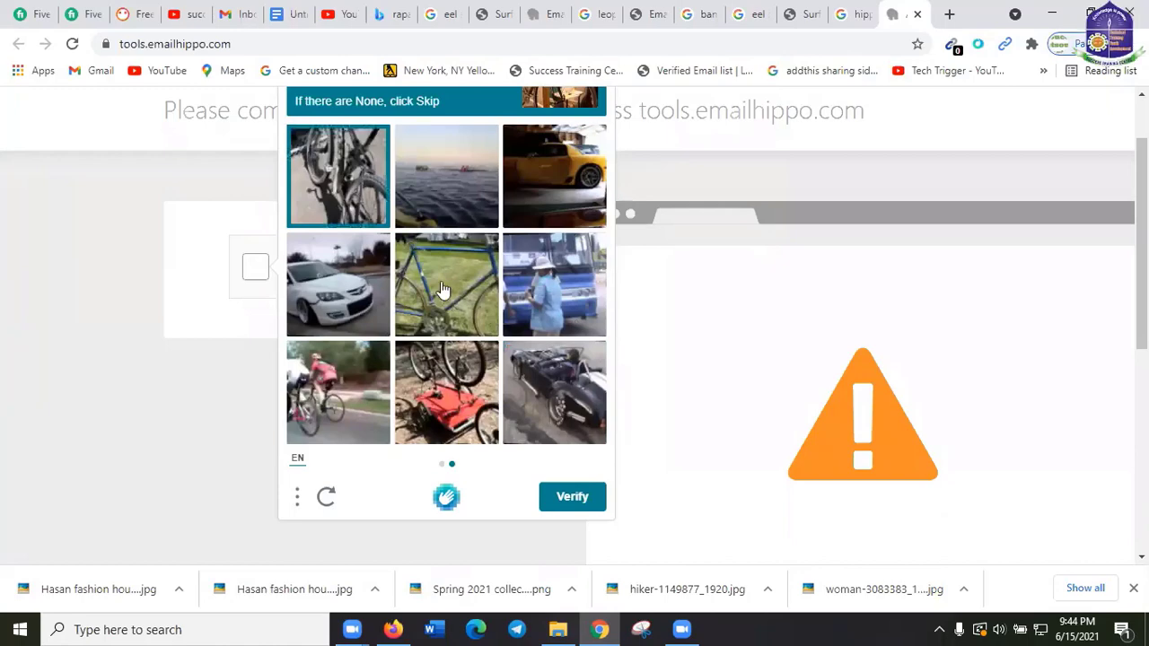
left_click(453, 409)
left_click(336, 401)
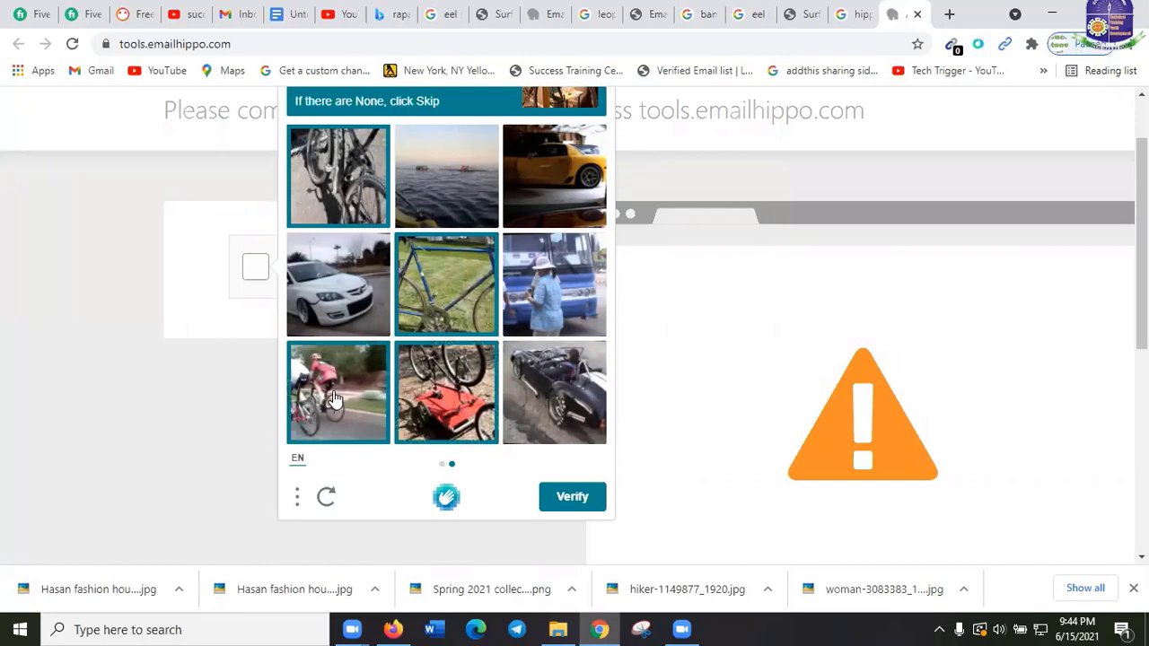
left_click(573, 498)
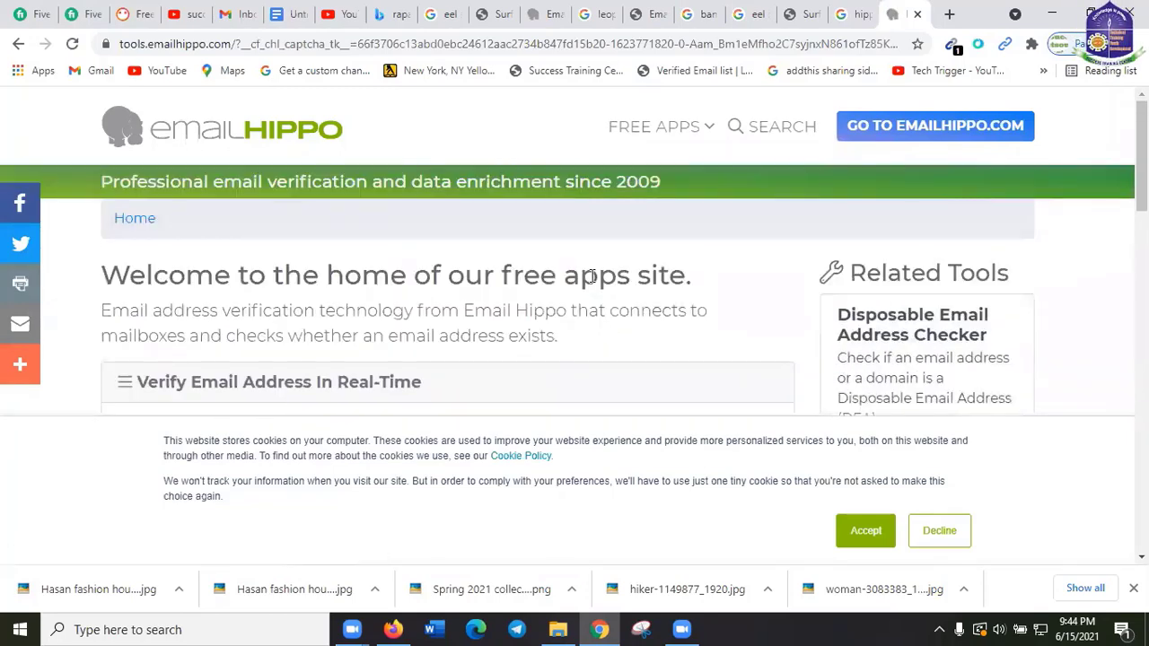
Paste the copied email address into the real-time verification form and run the check.
scroll(323, 296, "down", 2)
scroll(314, 274, "down", 1)
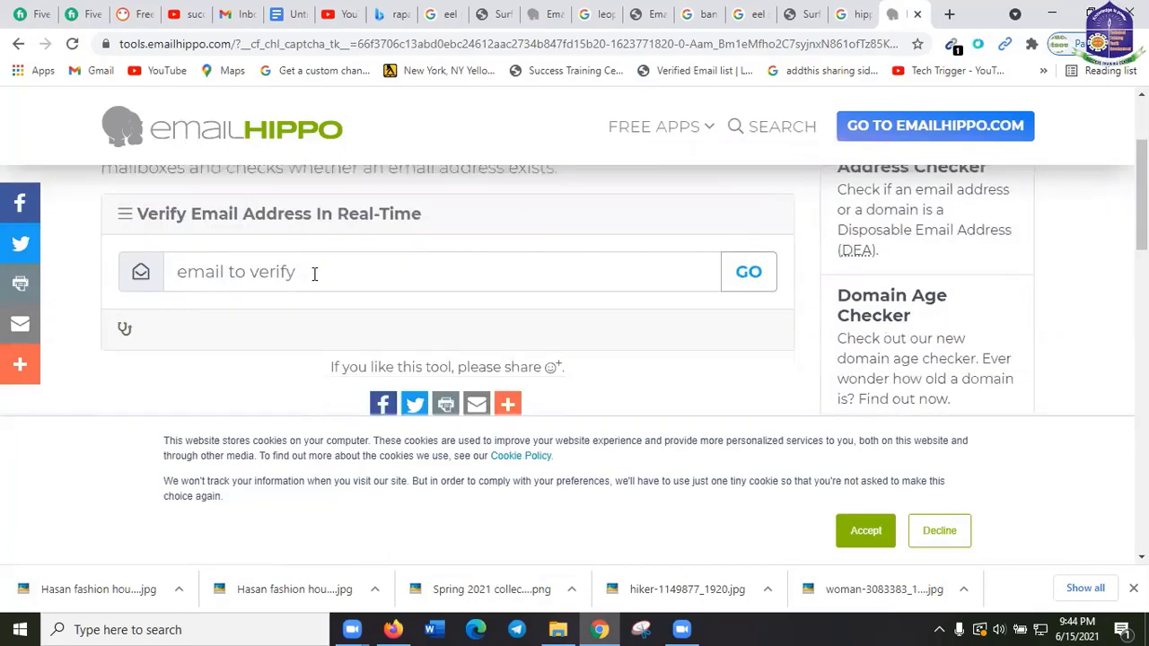
left_click(299, 272)
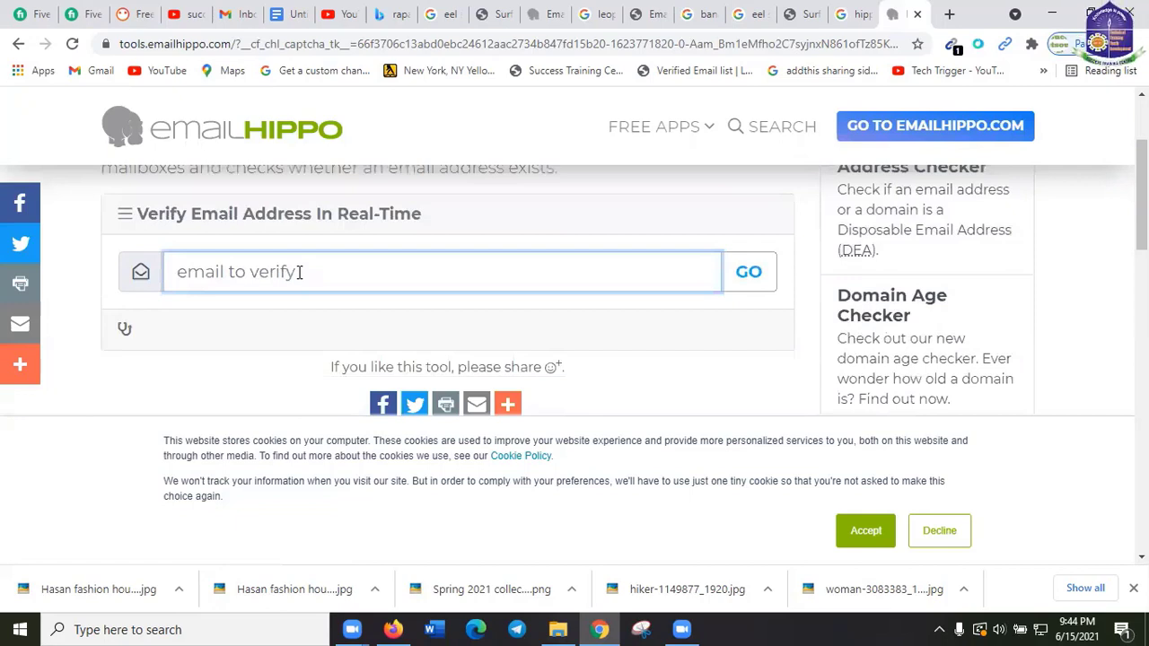
key("ctrl+v")
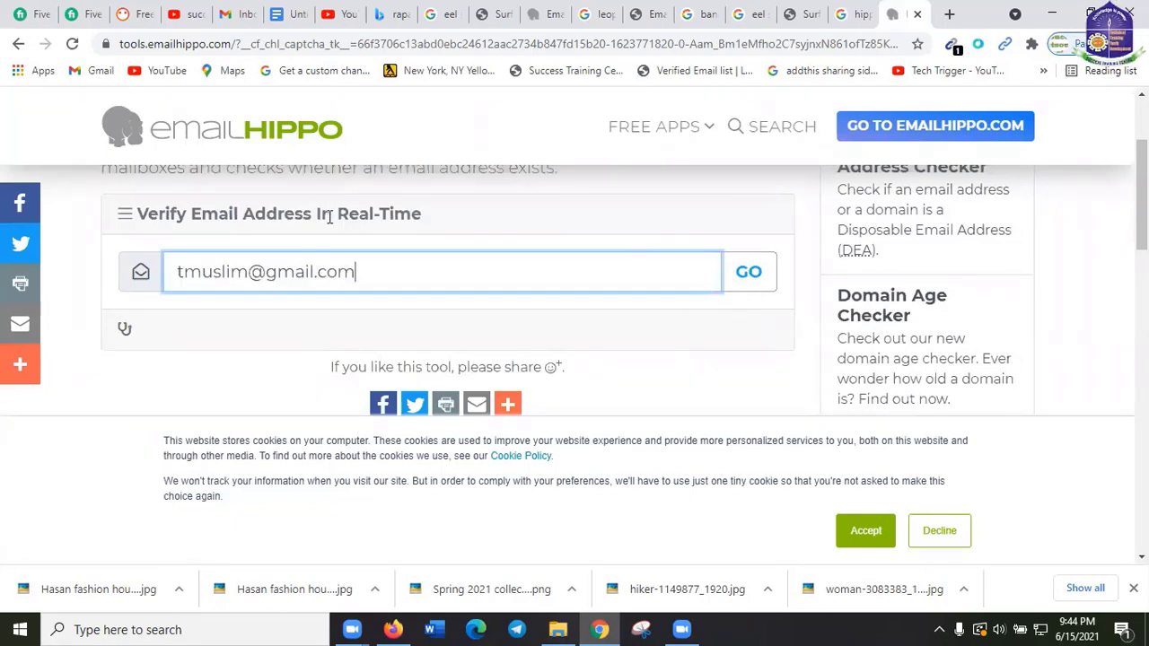
left_click(750, 273)
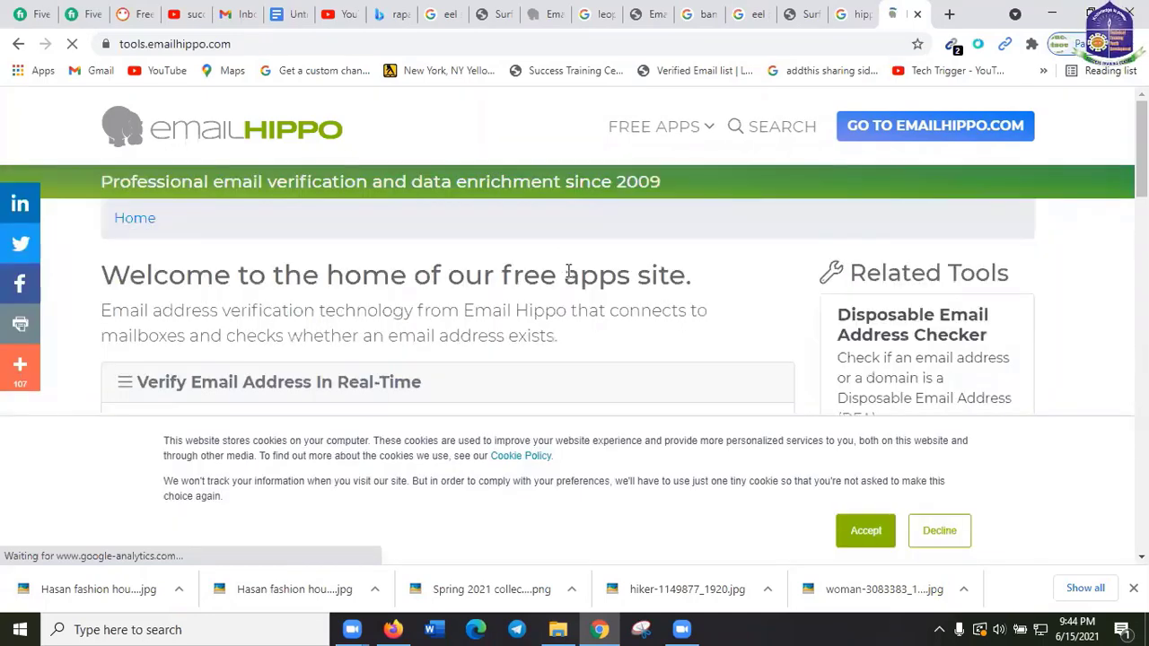
Examine the verification result listed for the submitted email address in the Results table.
scroll(427, 296, "down", 3)
scroll(446, 298, "down", 1)
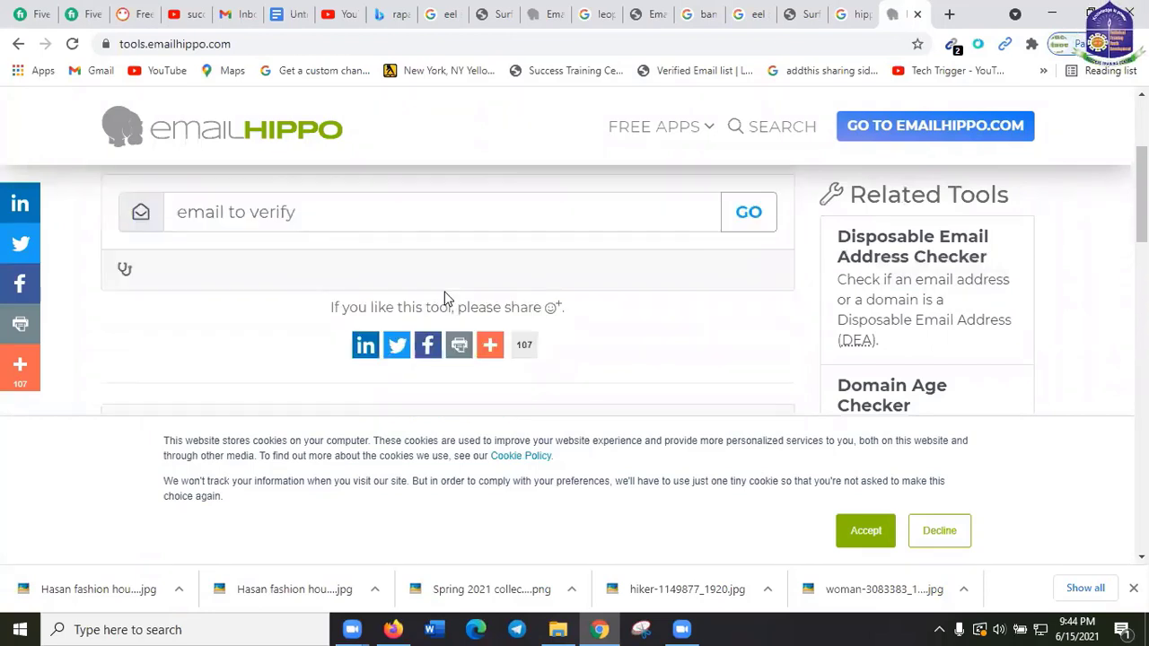
scroll(294, 279, "up", 1)
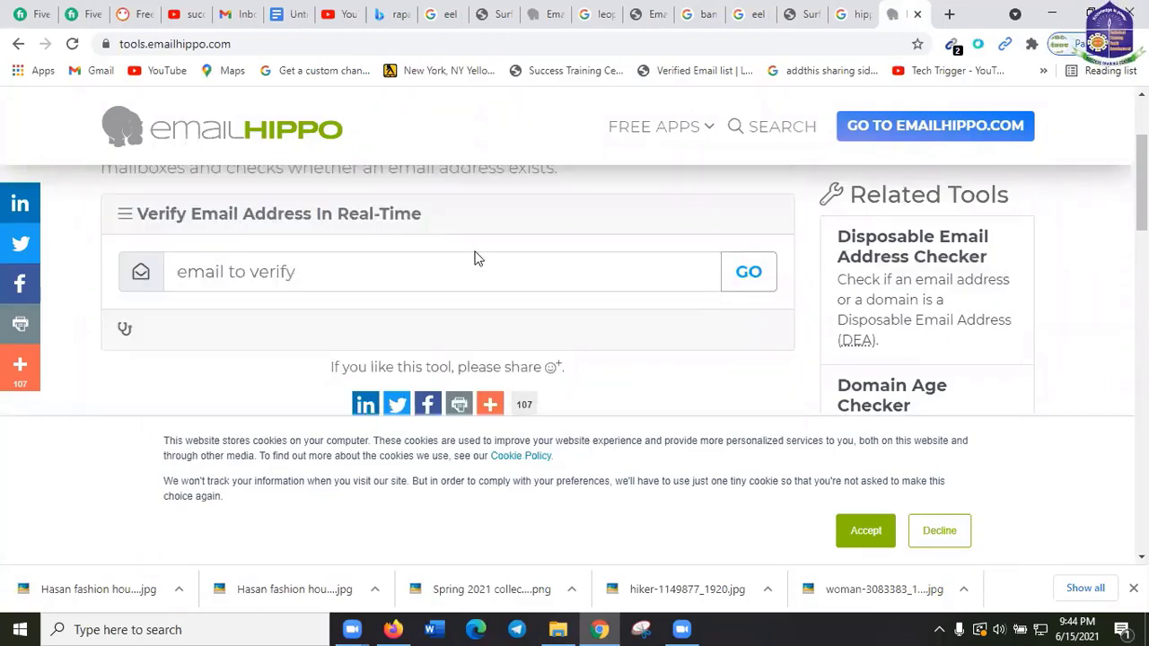
scroll(652, 329, "down", 1)
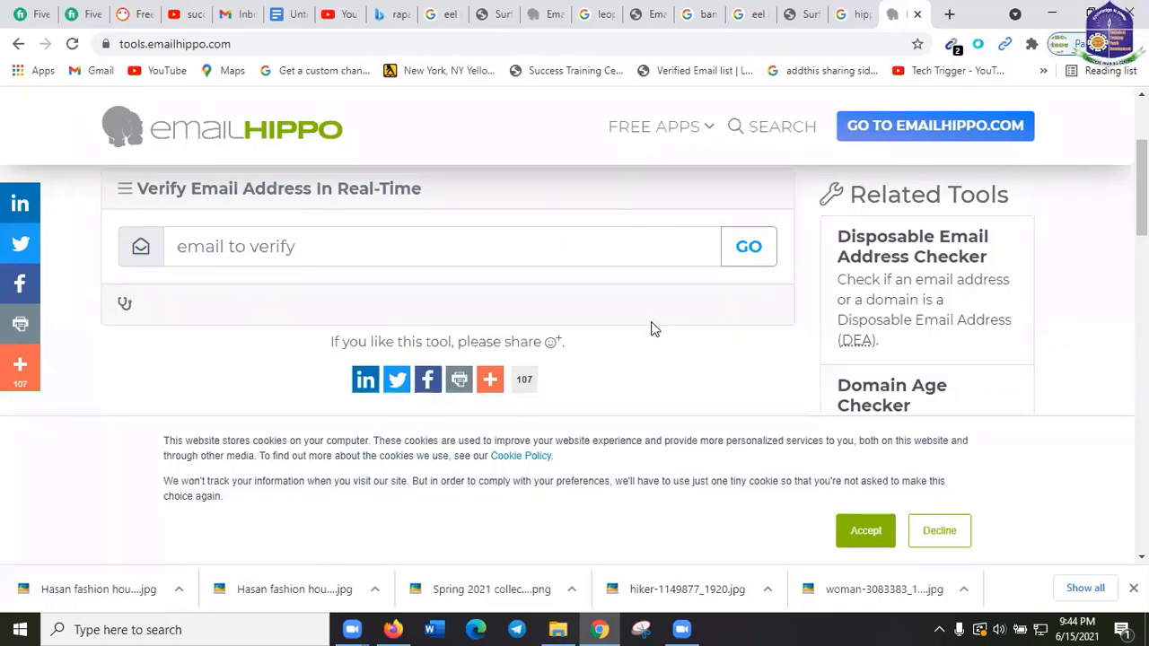
scroll(653, 329, "down", 1)
scroll(773, 494, "down", 2)
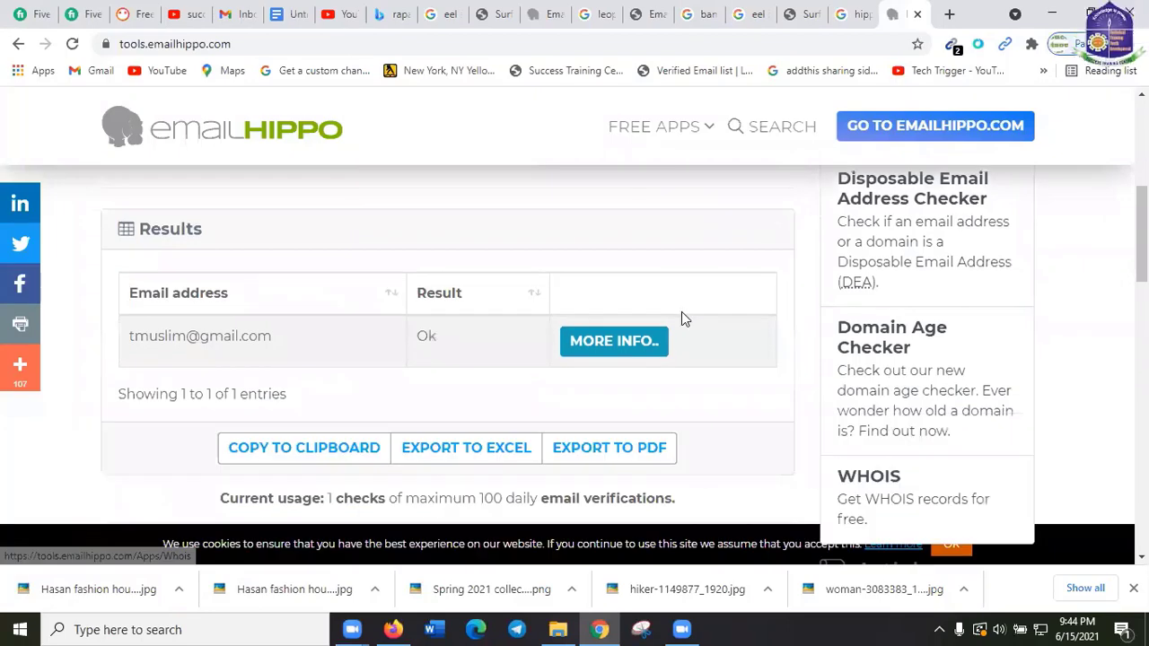
scroll(614, 329, "down", 4)
scroll(613, 326, "up", 4)
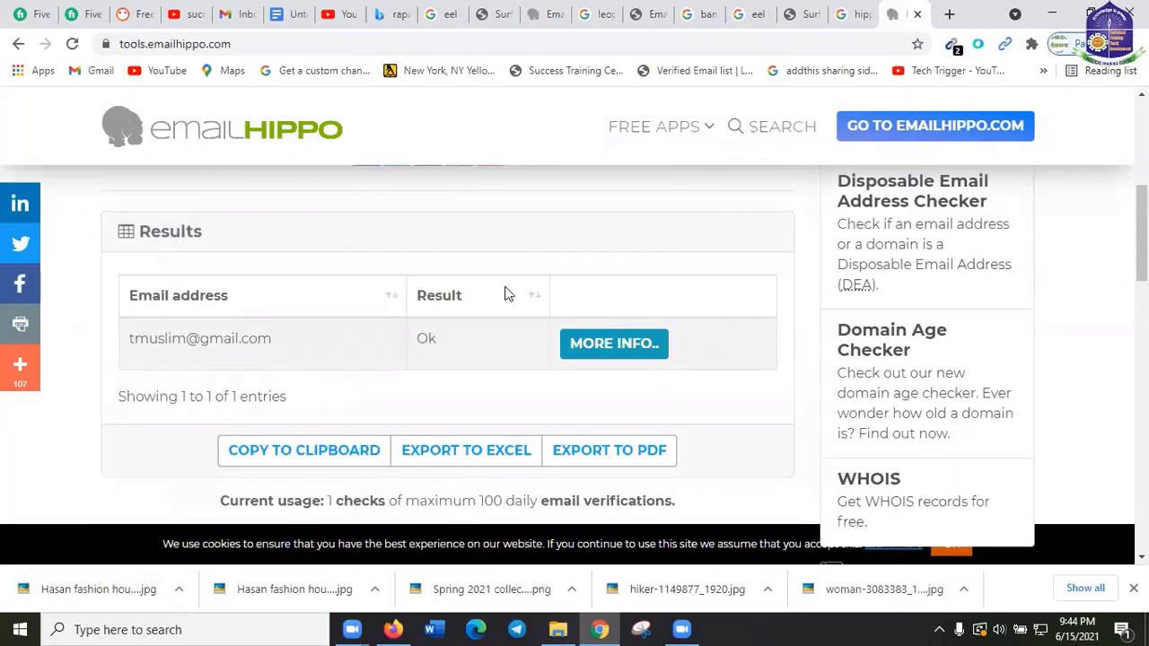
scroll(498, 289, "up", 1)
scroll(485, 297, "up", 3)
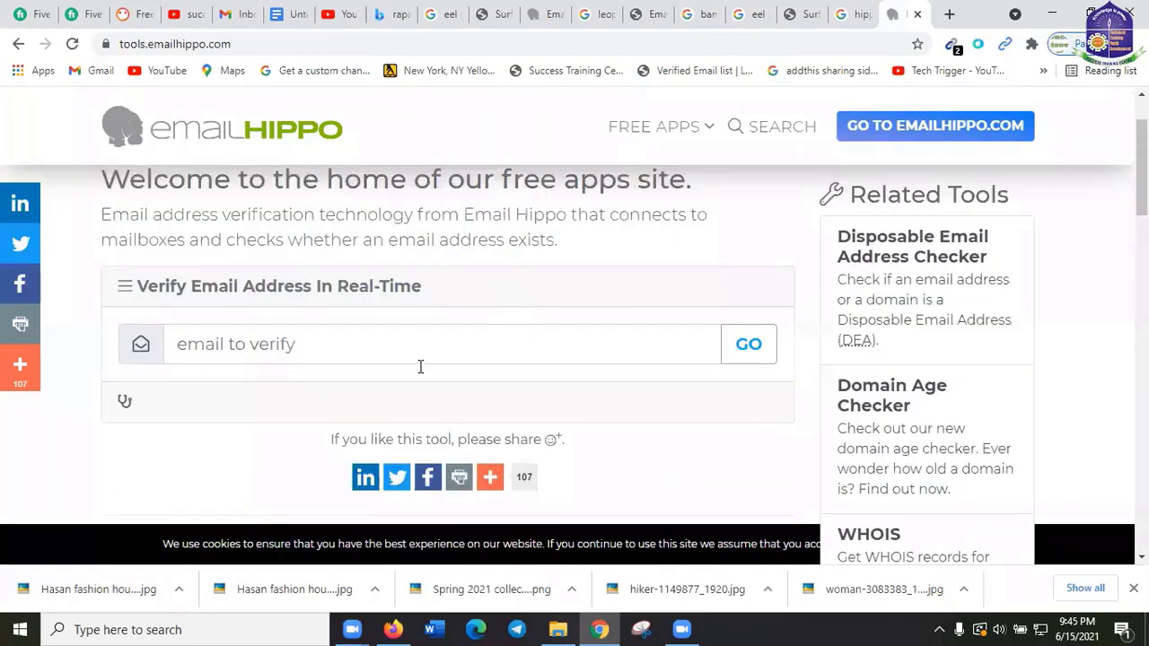
scroll(180, 386, "down", 3)
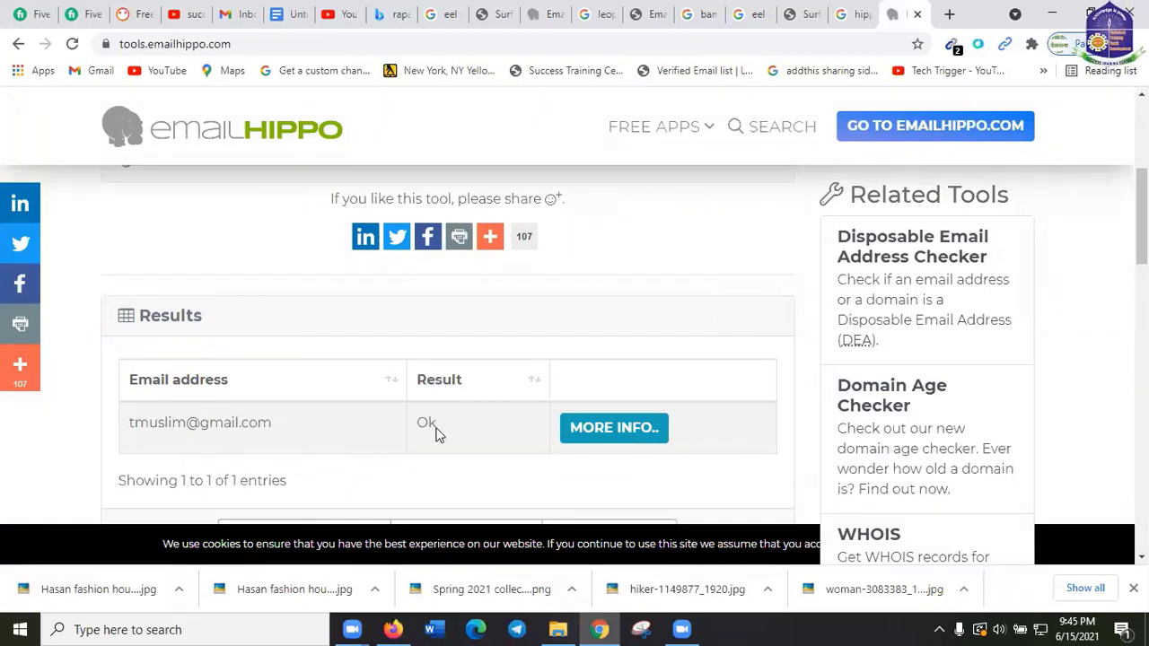
Open the detailed information for the verified Gmail address and examine its result, reason and trust score.
left_click(613, 430)
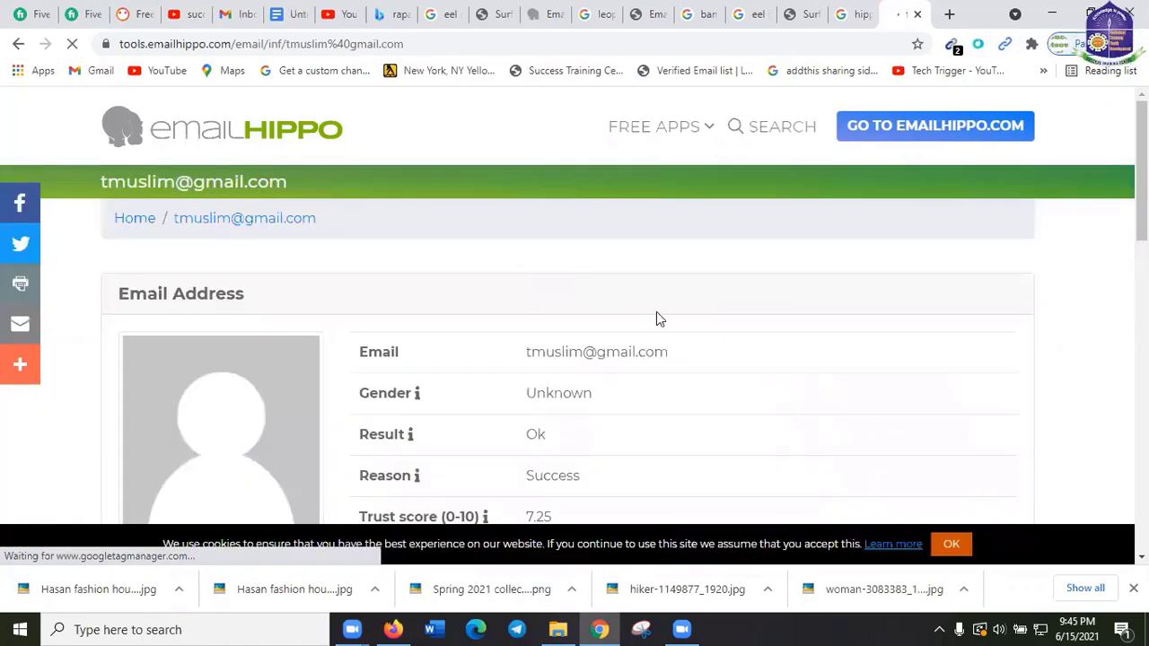
scroll(629, 305, "down", 1)
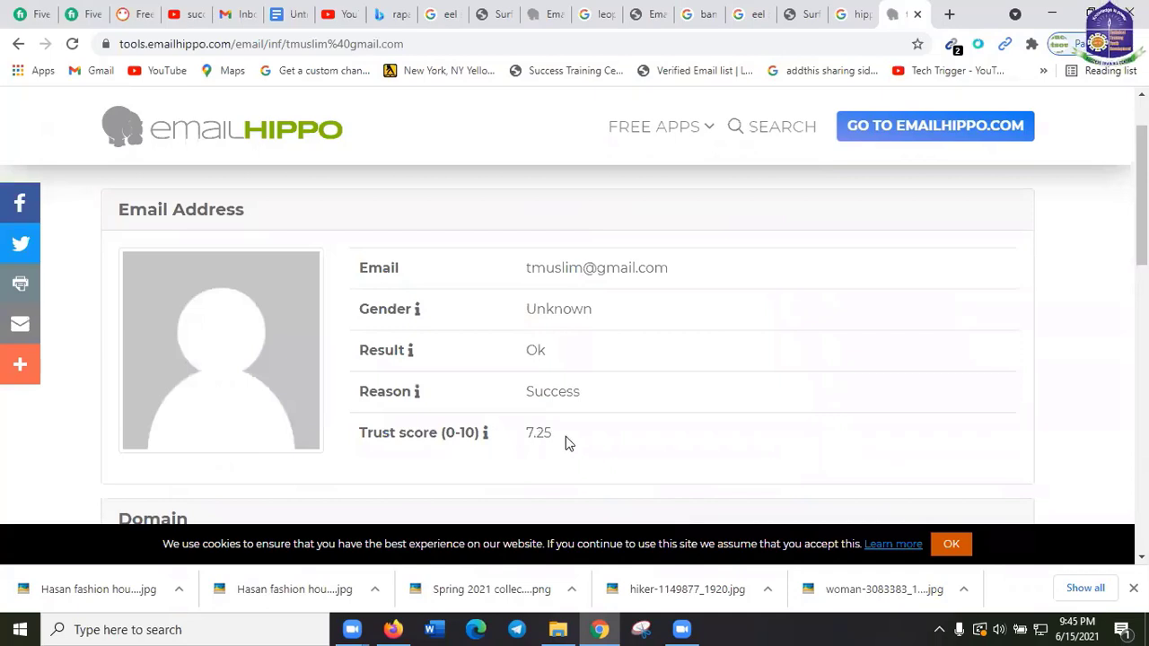
left_click_drag(525, 392, 611, 399)
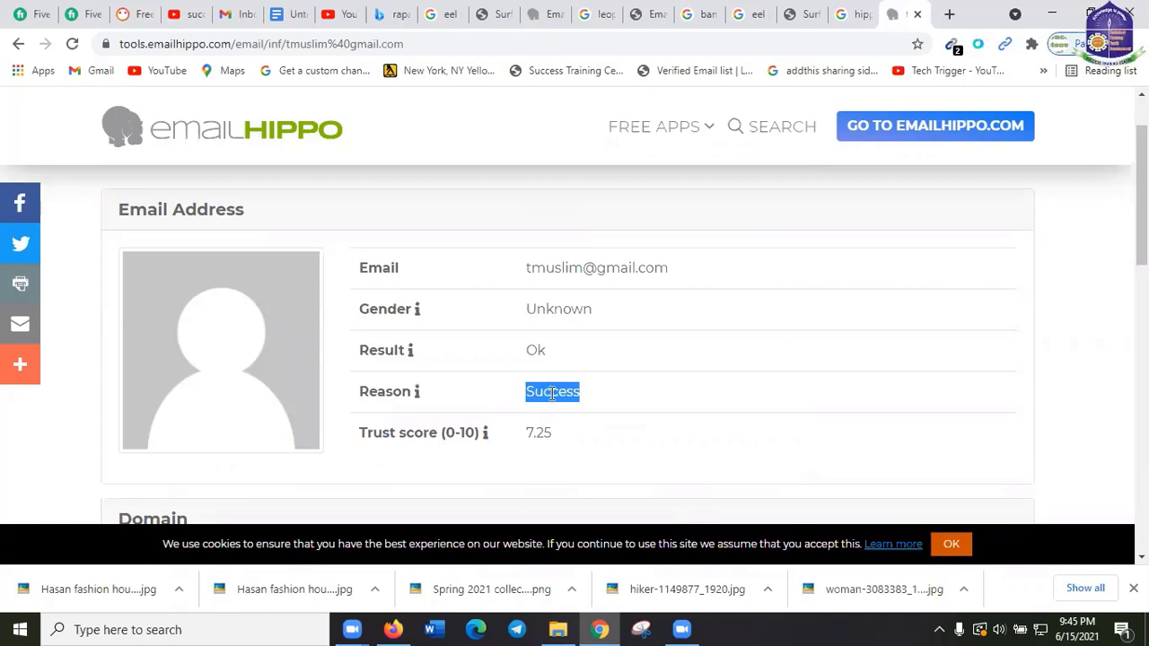
left_click(530, 390)
double_click(583, 393)
Switch to Email Extractor Lite and copy the address directly below the previously checked one in the Output Window.
left_click(805, 20)
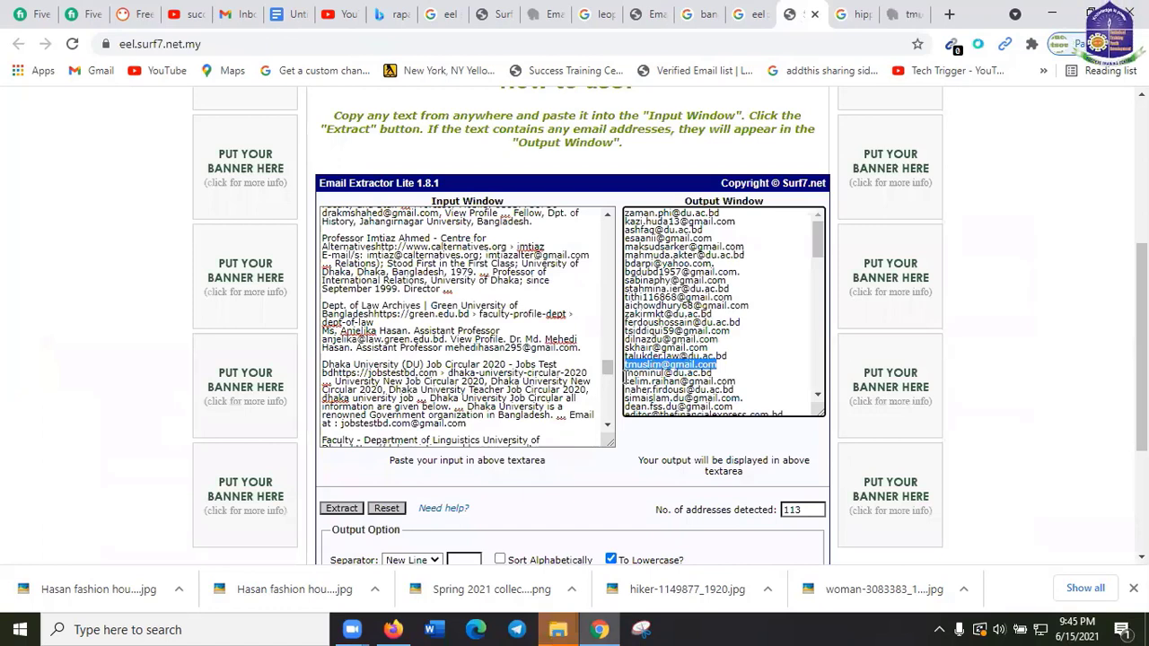
left_click(652, 372)
triple_click(717, 372)
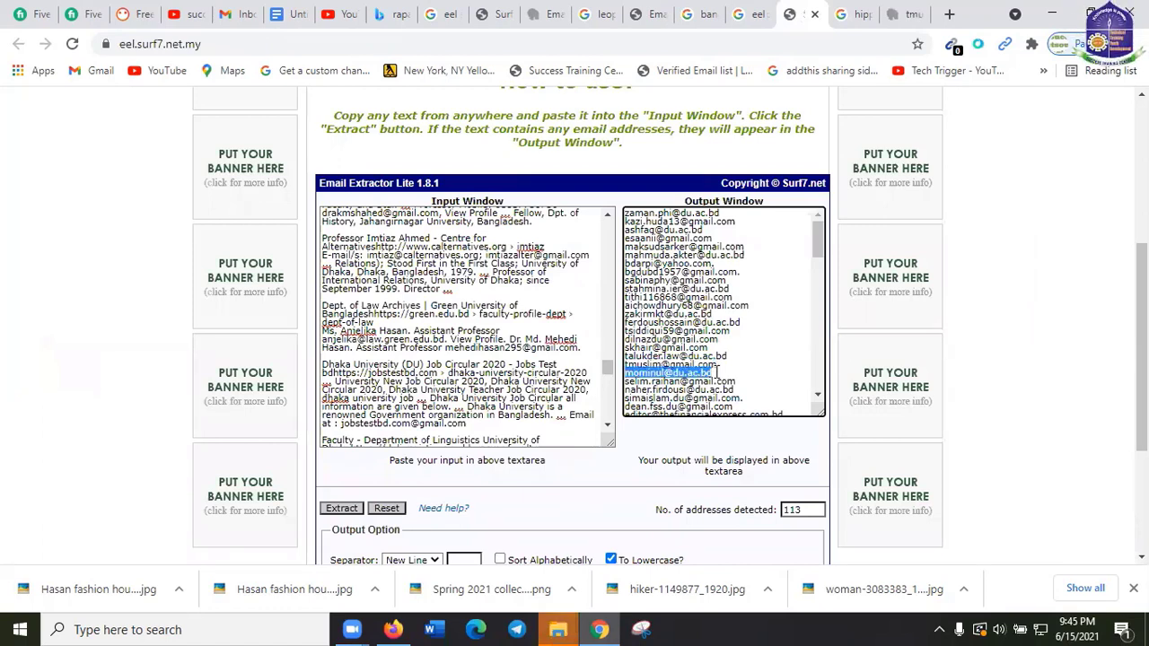
right_click(696, 379)
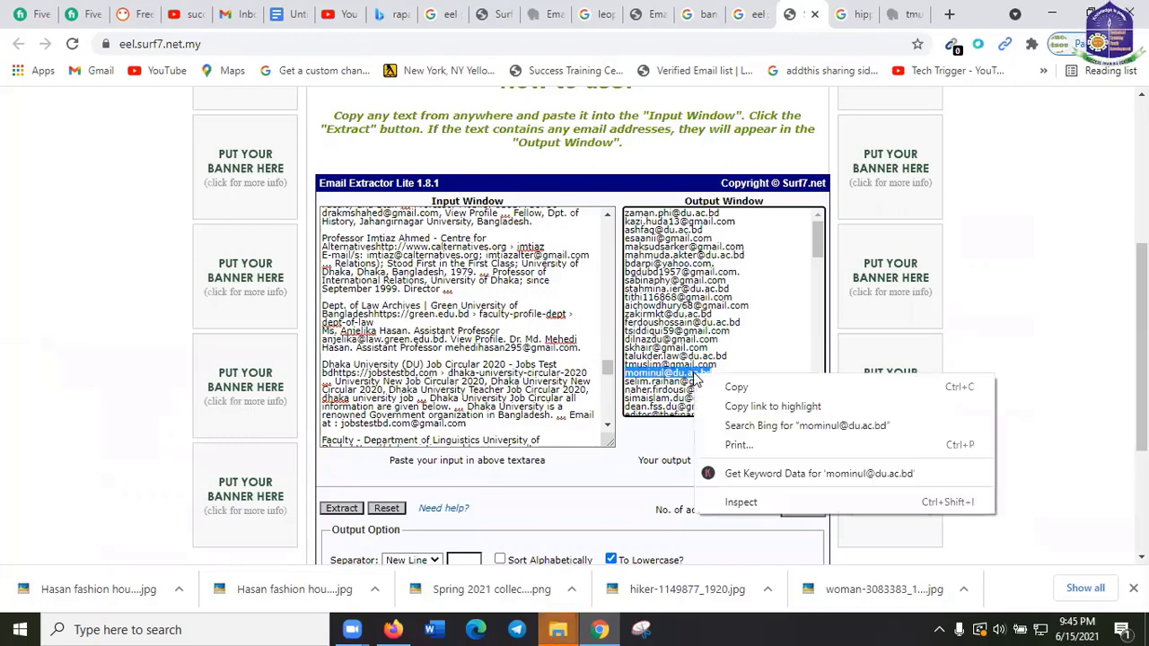
left_click(734, 387)
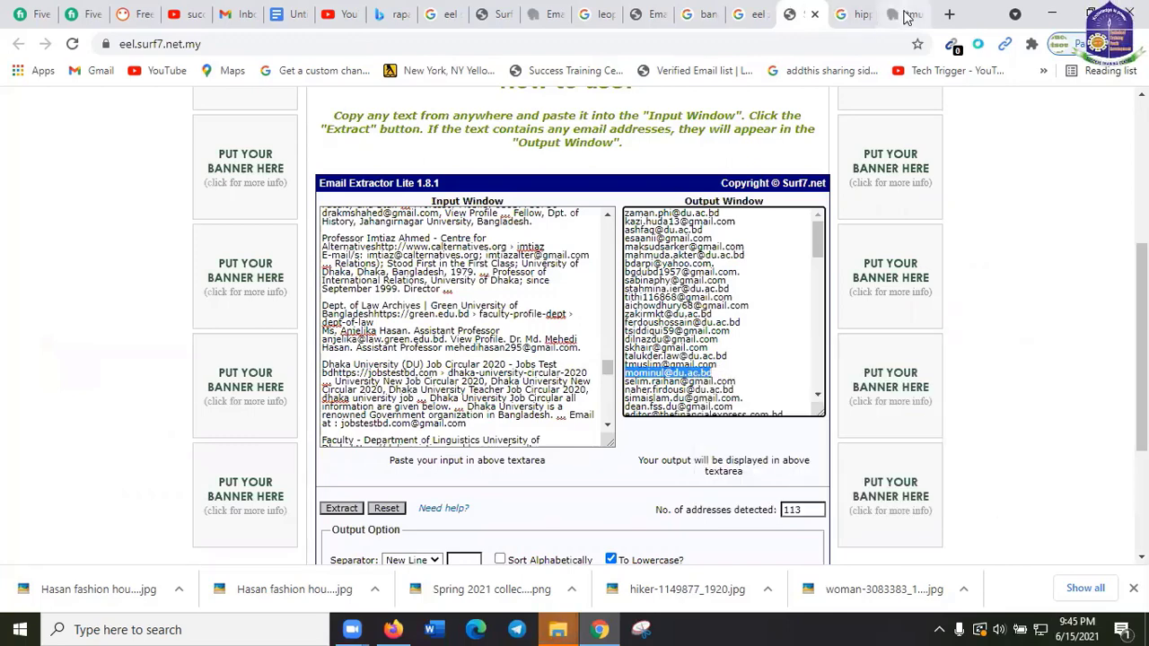
Return to the Email Hippo verification form, paste the newly copied du.ac.bd address and run the check.
left_click(906, 16)
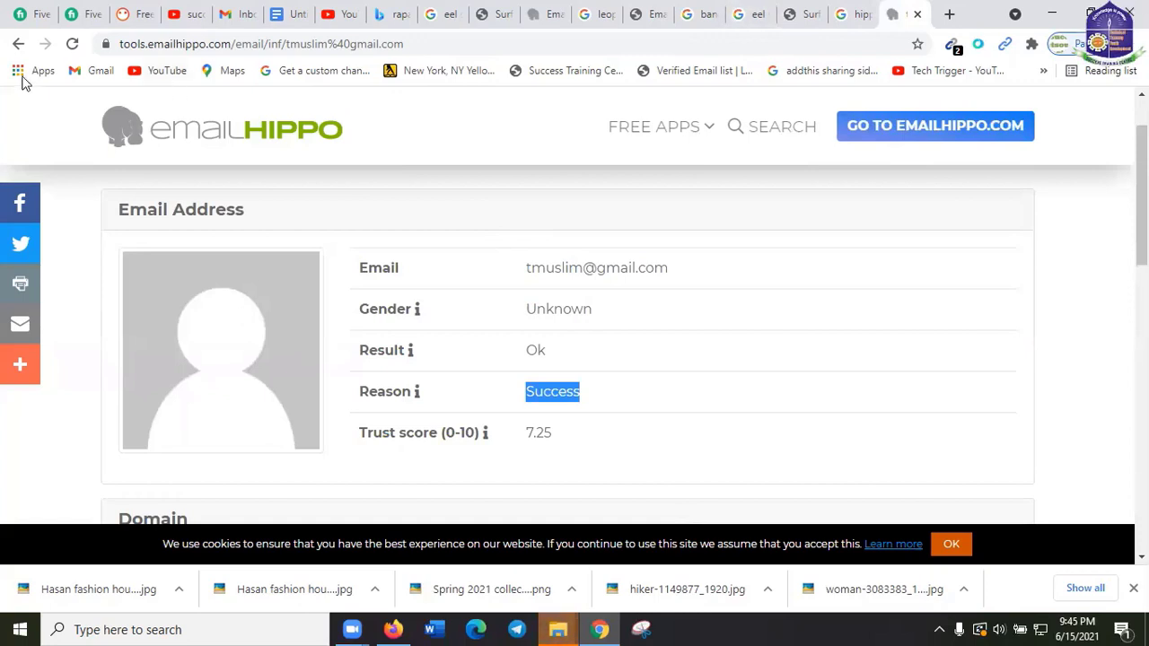
left_click(18, 44)
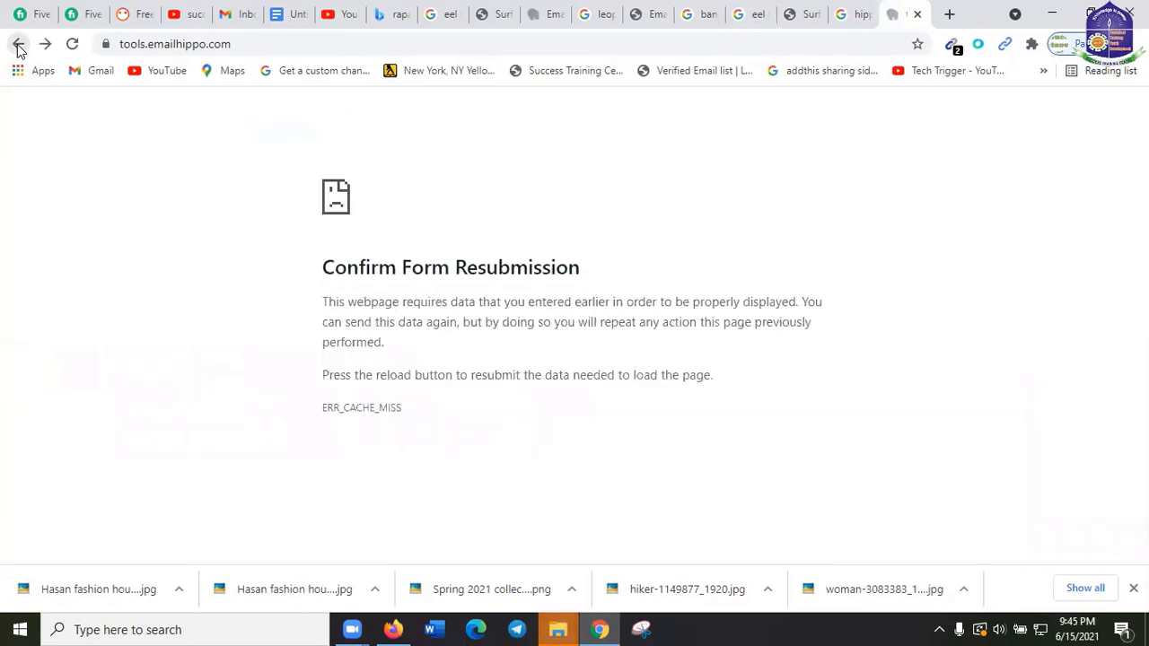
left_click(18, 44)
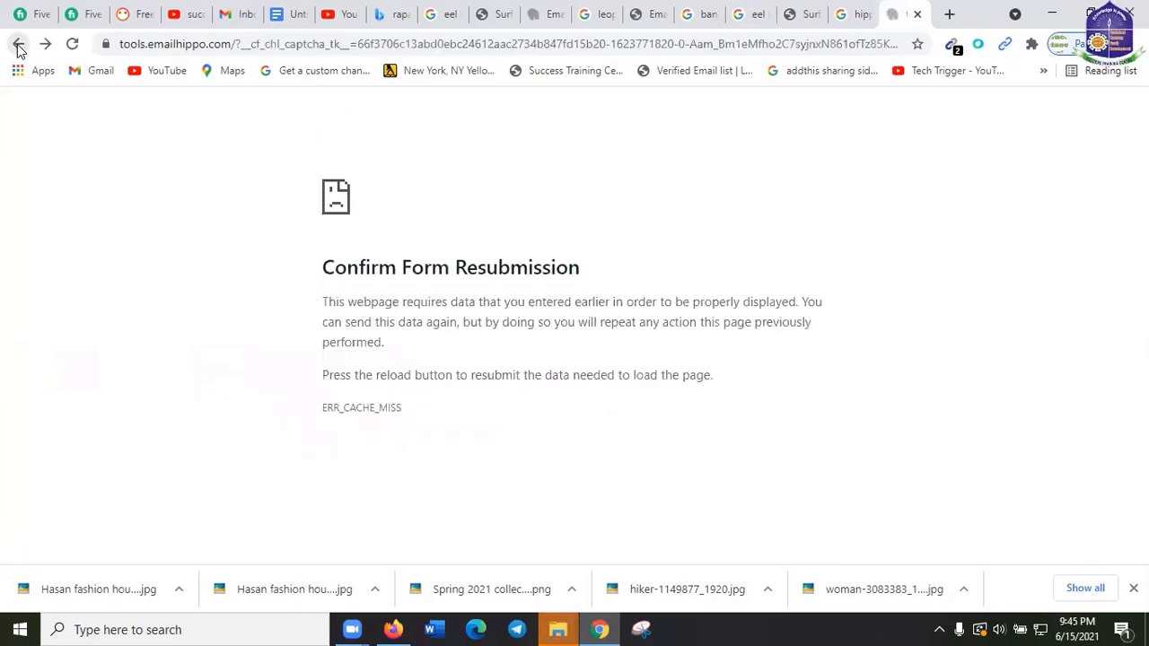
left_click(18, 44)
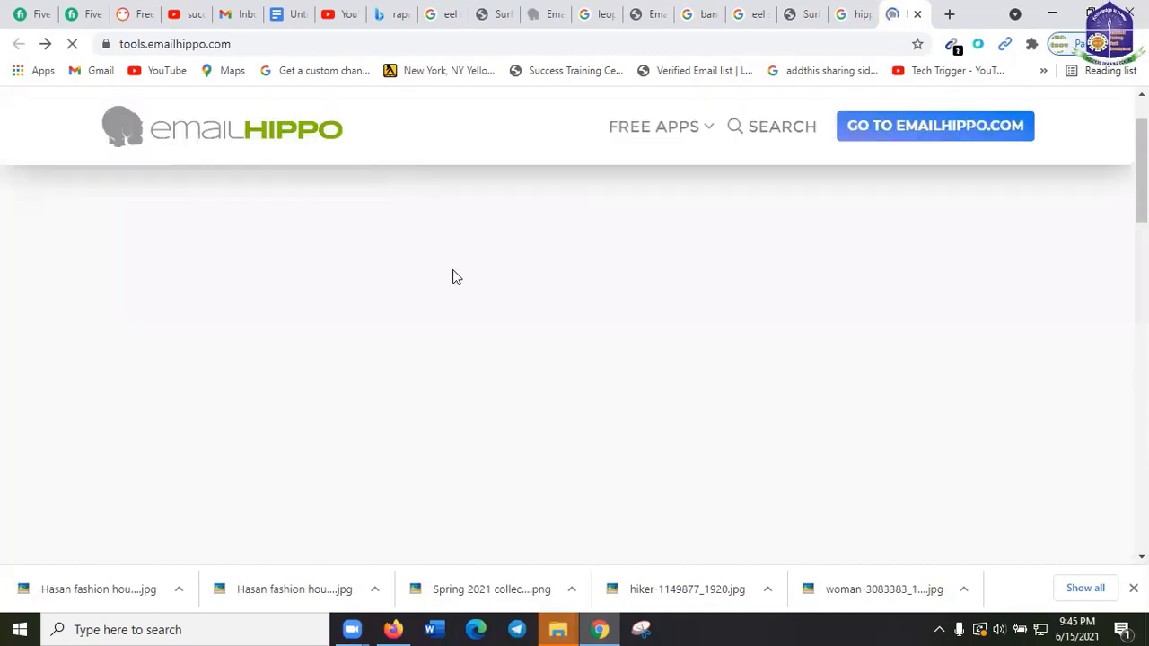
left_click(327, 356)
key("ctrl+v")
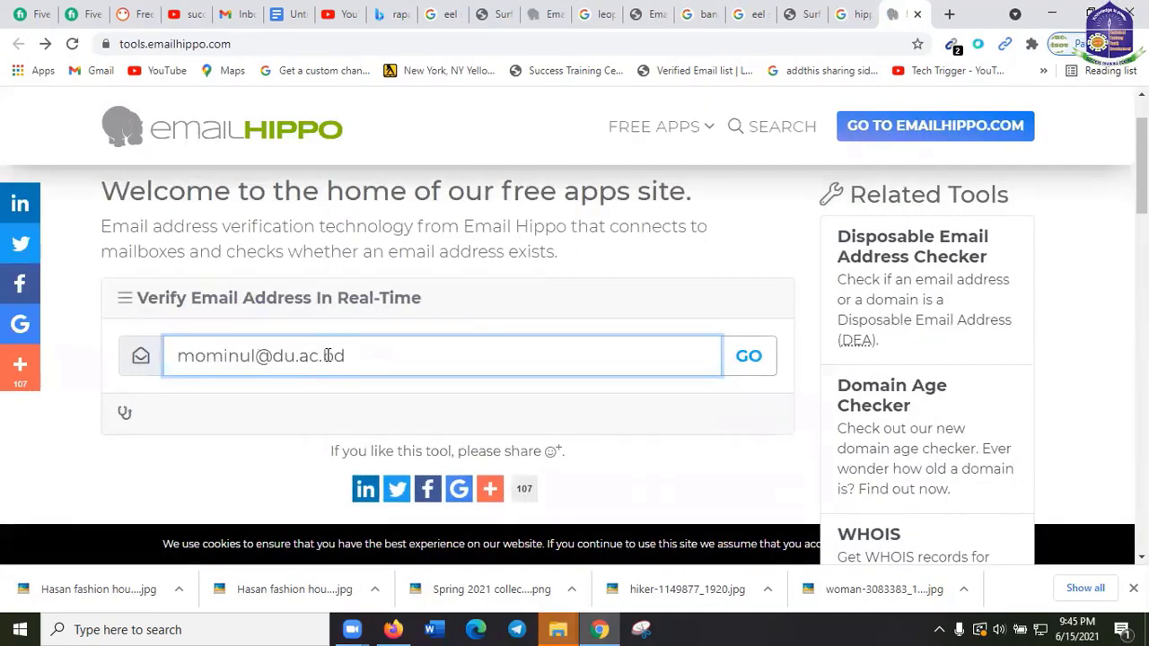
left_click(751, 367)
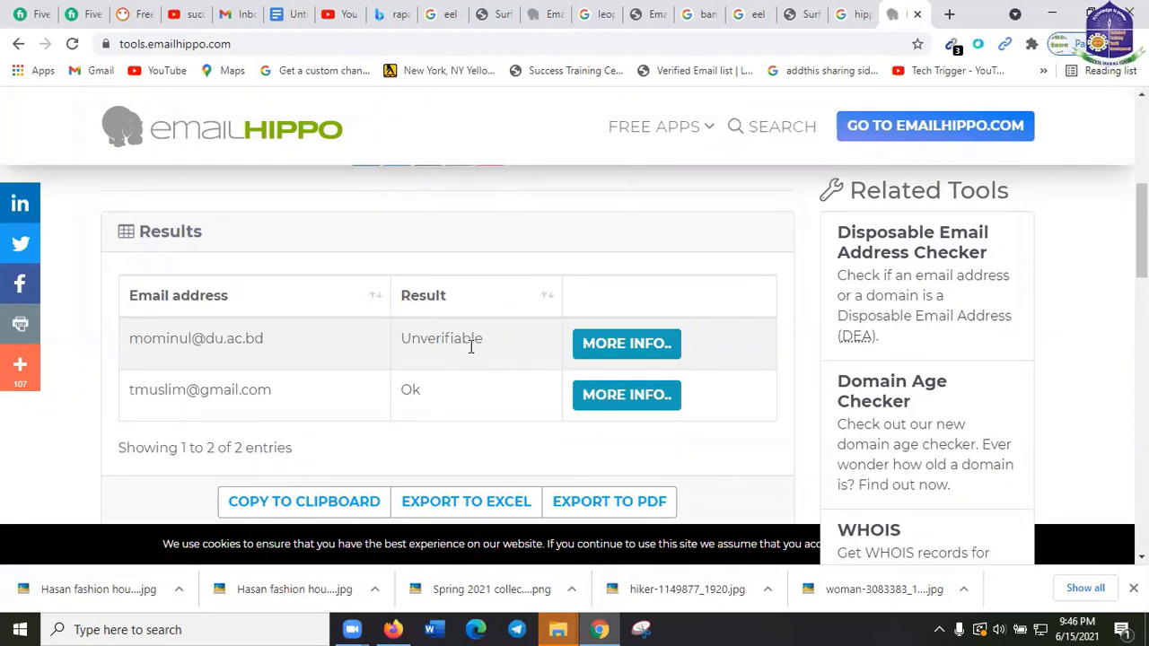
Open the detailed information for the du.ac.bd address and examine its result, reason and trust score.
left_click(635, 343)
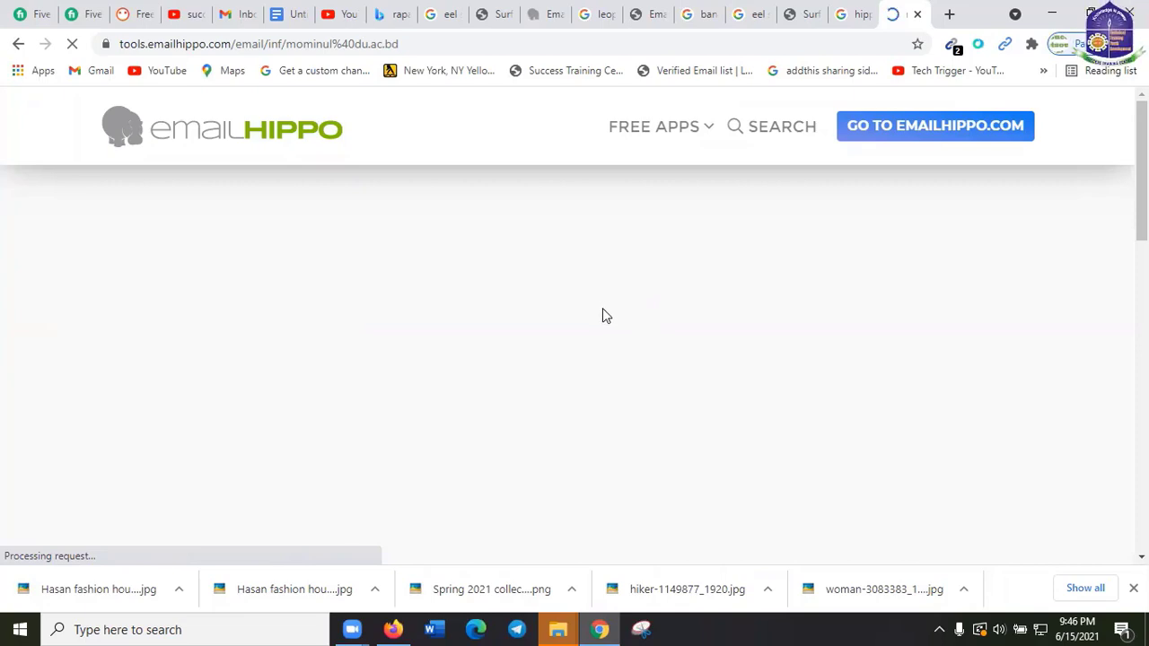
scroll(629, 305, "down", 2)
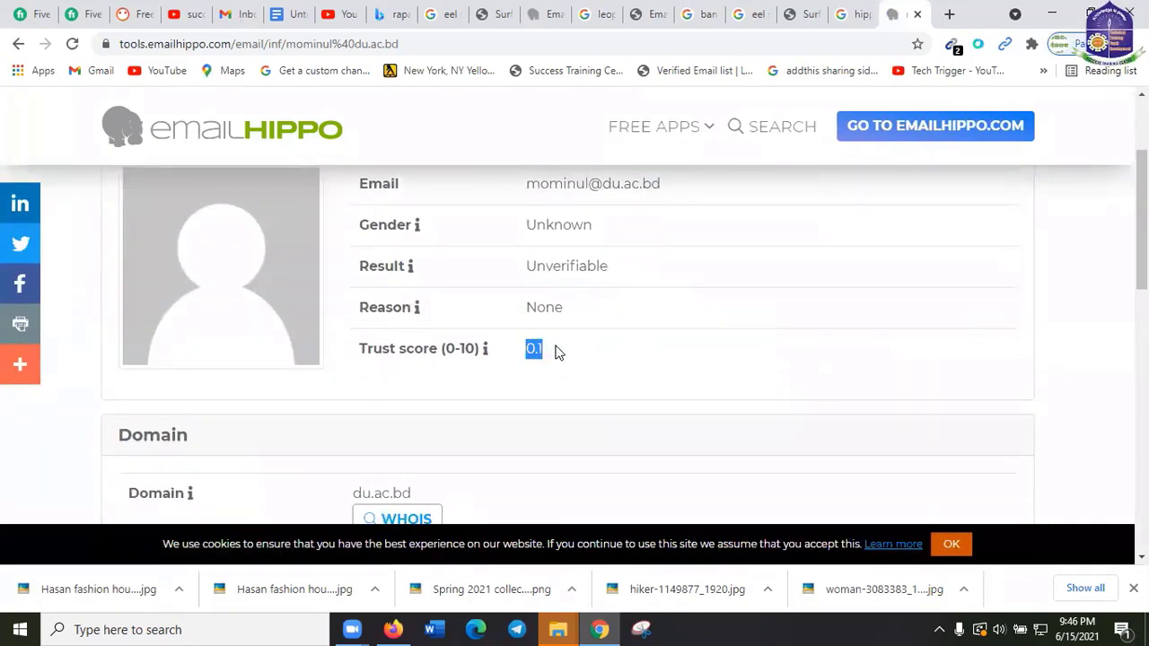
left_click(588, 351)
left_click(854, 14)
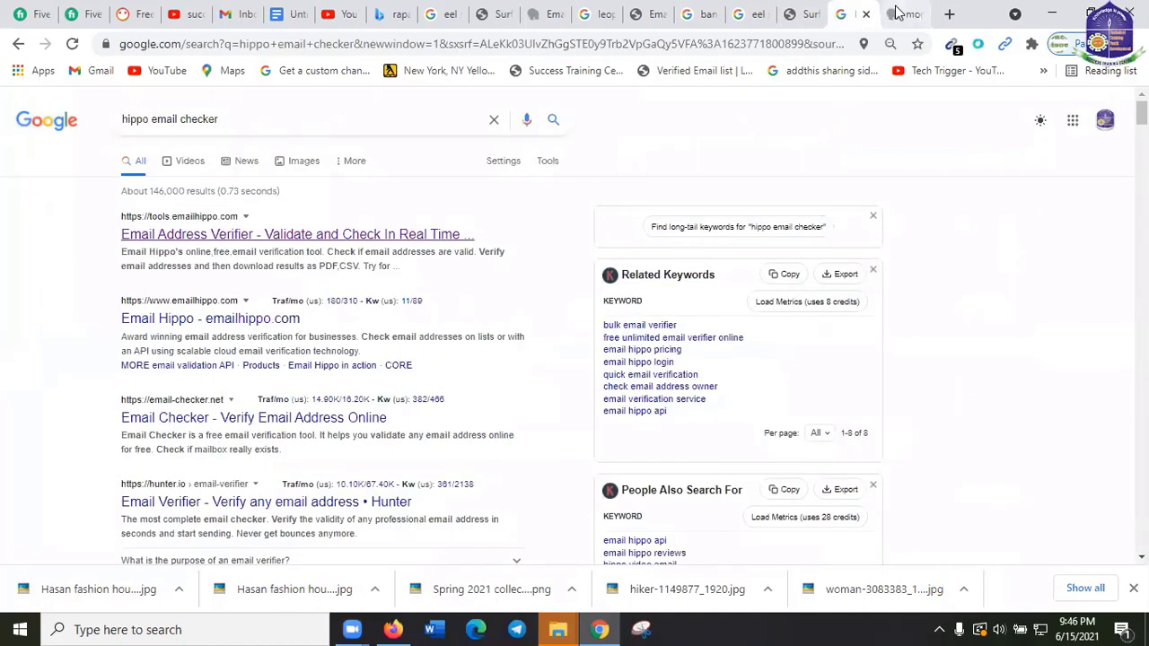
left_click(898, 14)
scroll(606, 259, "up", 2)
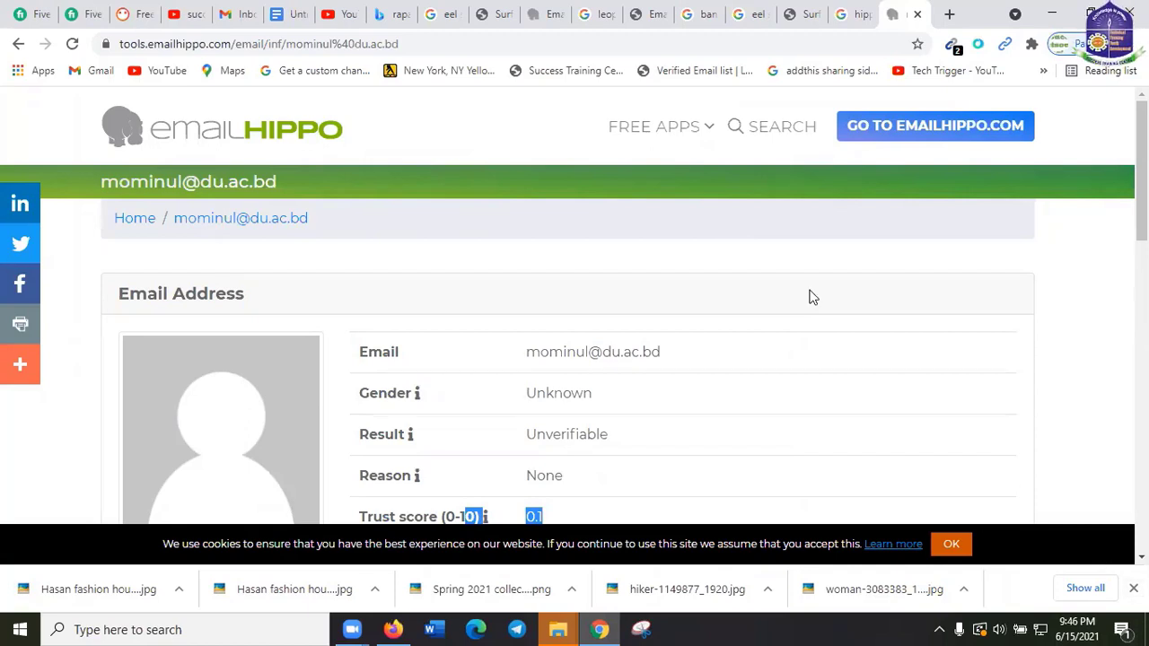
Look through the du.ac.bd address's full details page, including the Email Address and Domain sections.
scroll(766, 296, "down", 3)
left_click(1066, 354)
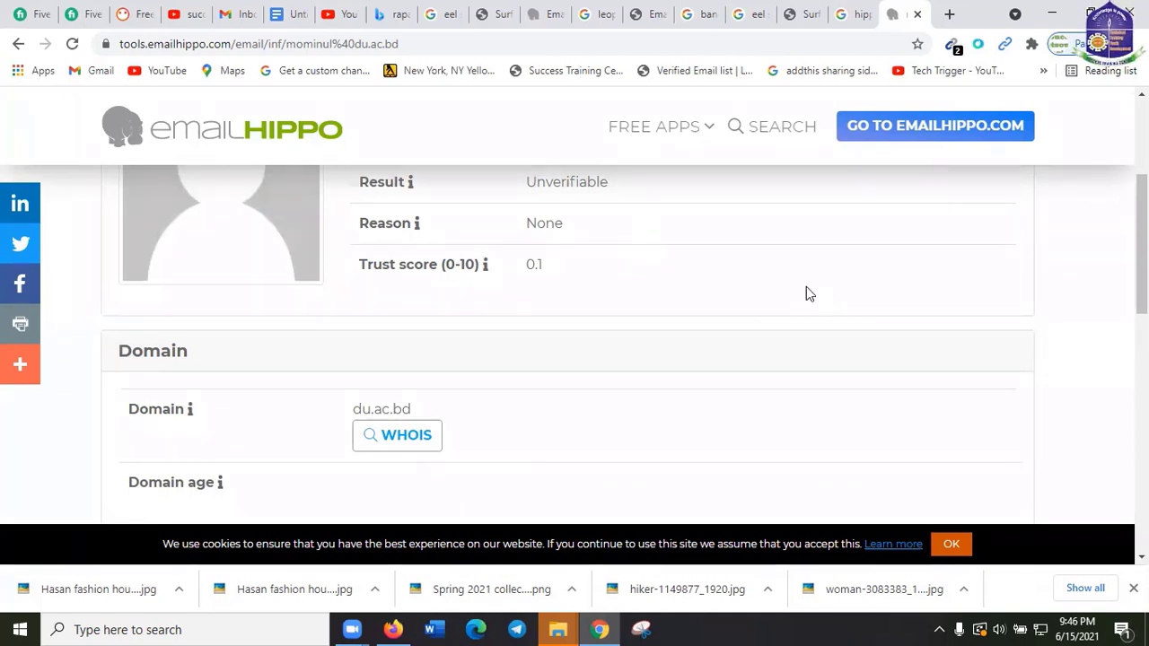
scroll(806, 293, "up", 2)
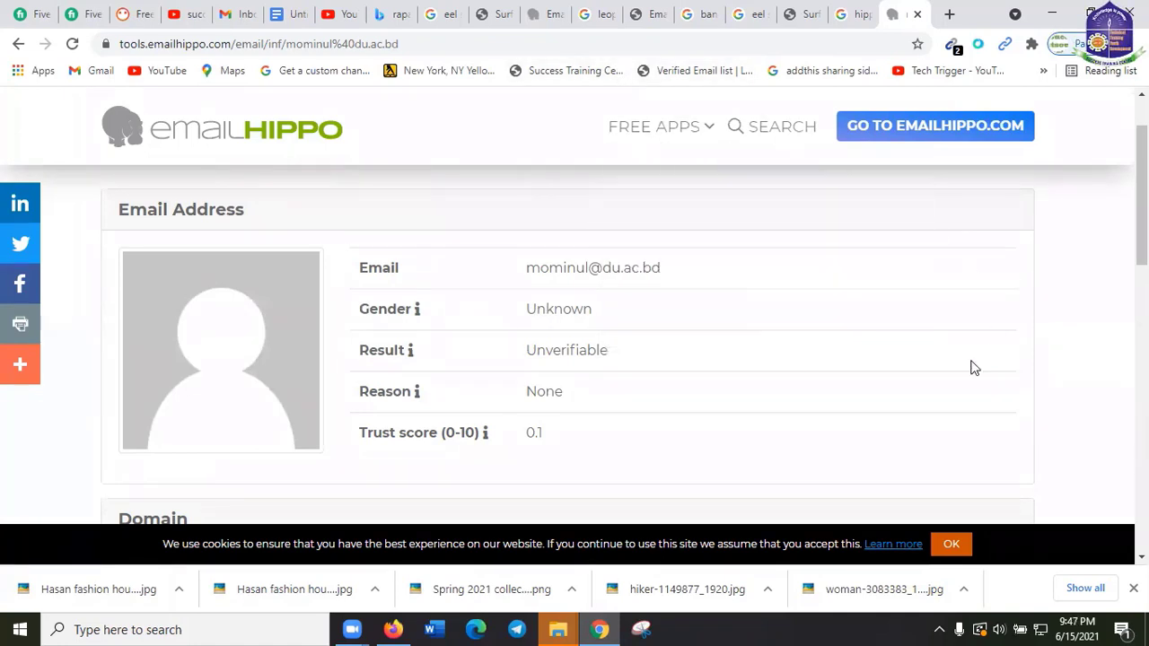
scroll(870, 254, "down", 4)
scroll(722, 302, "up", 4)
scroll(679, 308, "down", 10)
scroll(587, 312, "down", 2)
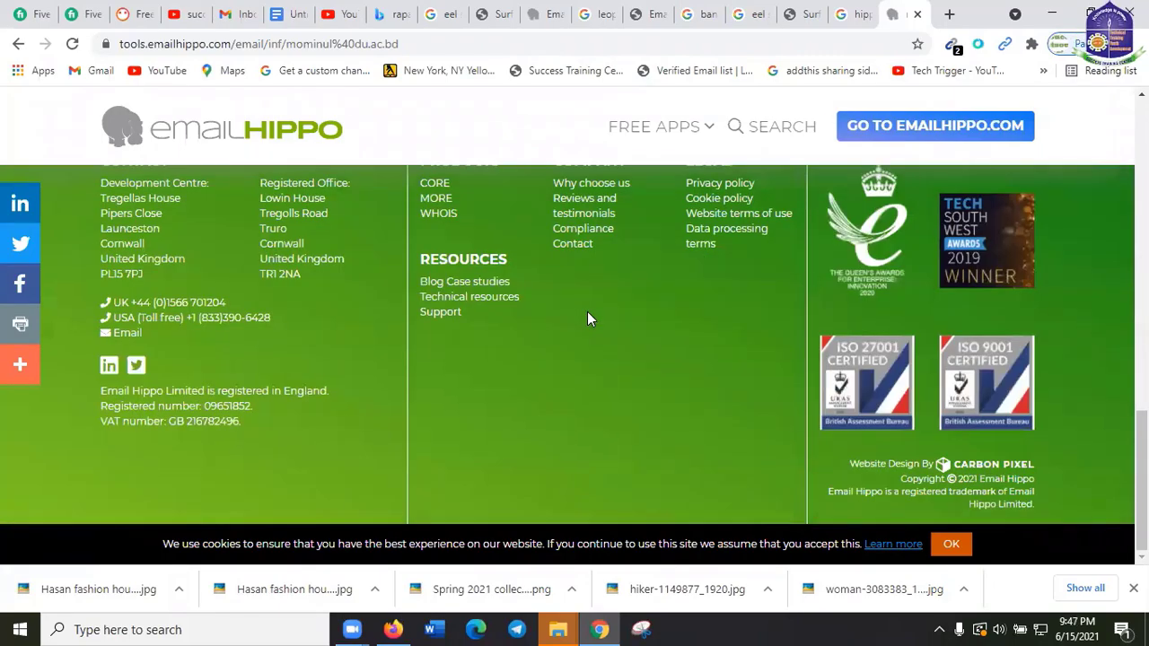
scroll(526, 329, "up", 3)
scroll(629, 314, "up", 5)
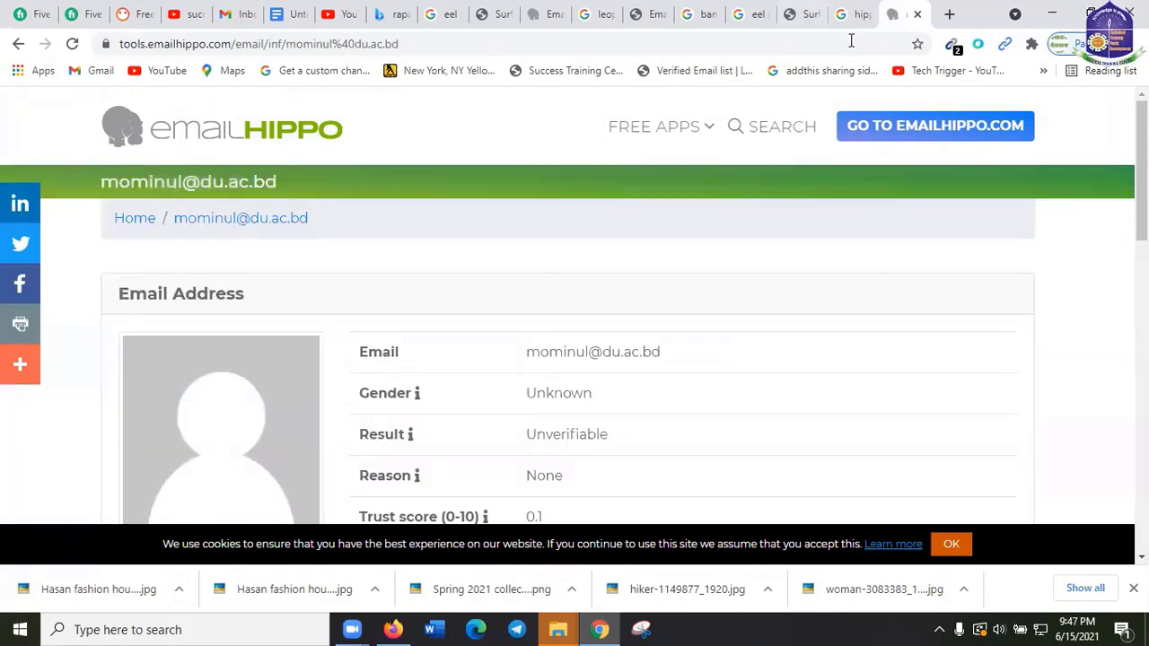
Open Google in a new browser tab by way of a Bing search for google.com, and search for "email checker".
left_click(948, 14)
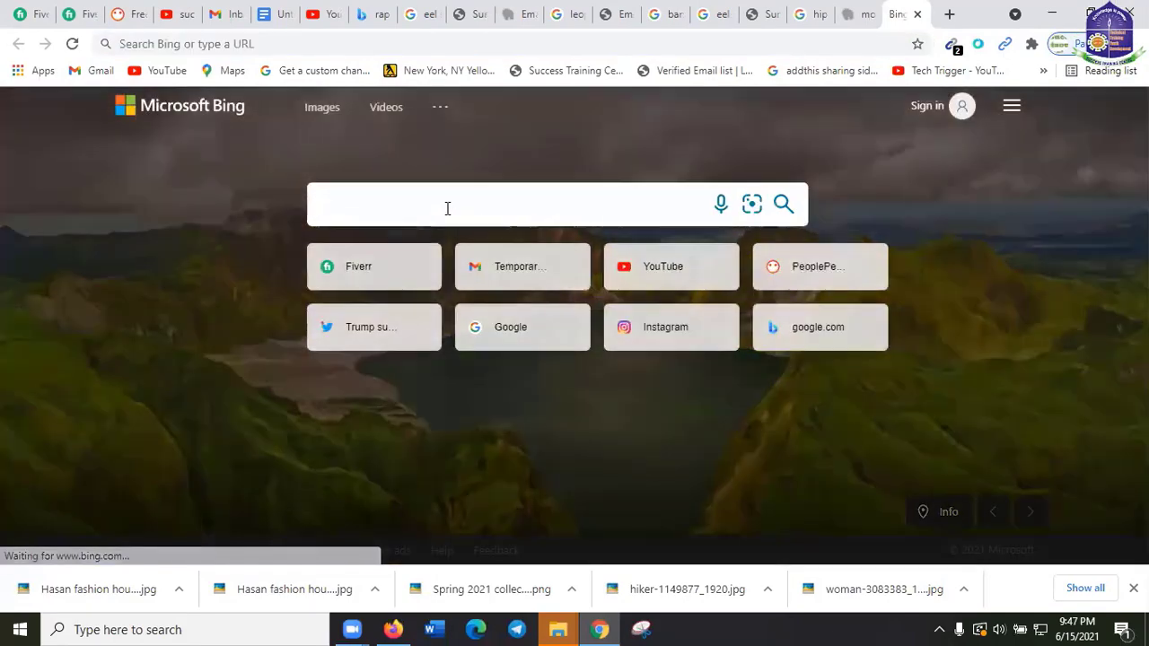
type("google.com")
key("Return")
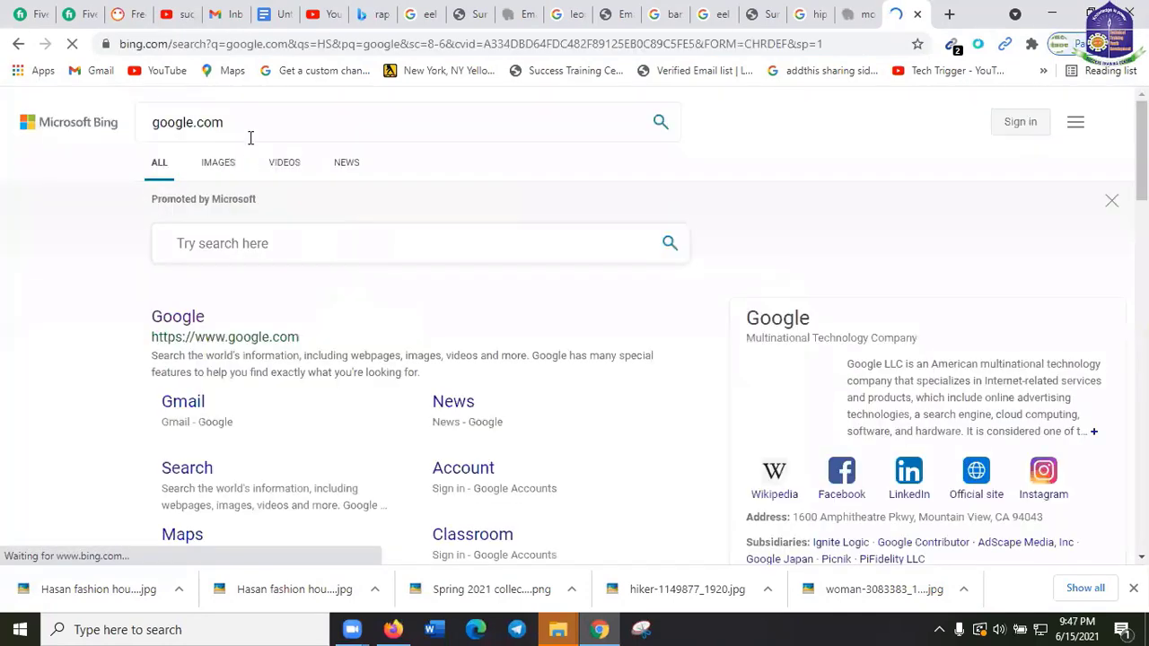
left_click(193, 316)
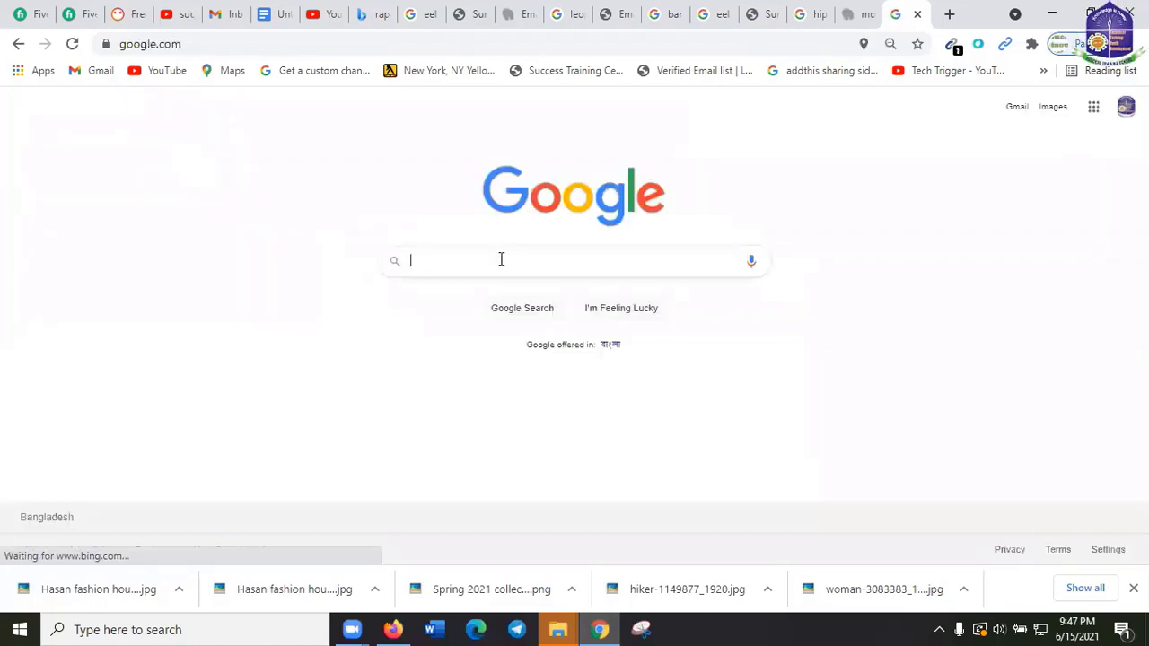
type("email")
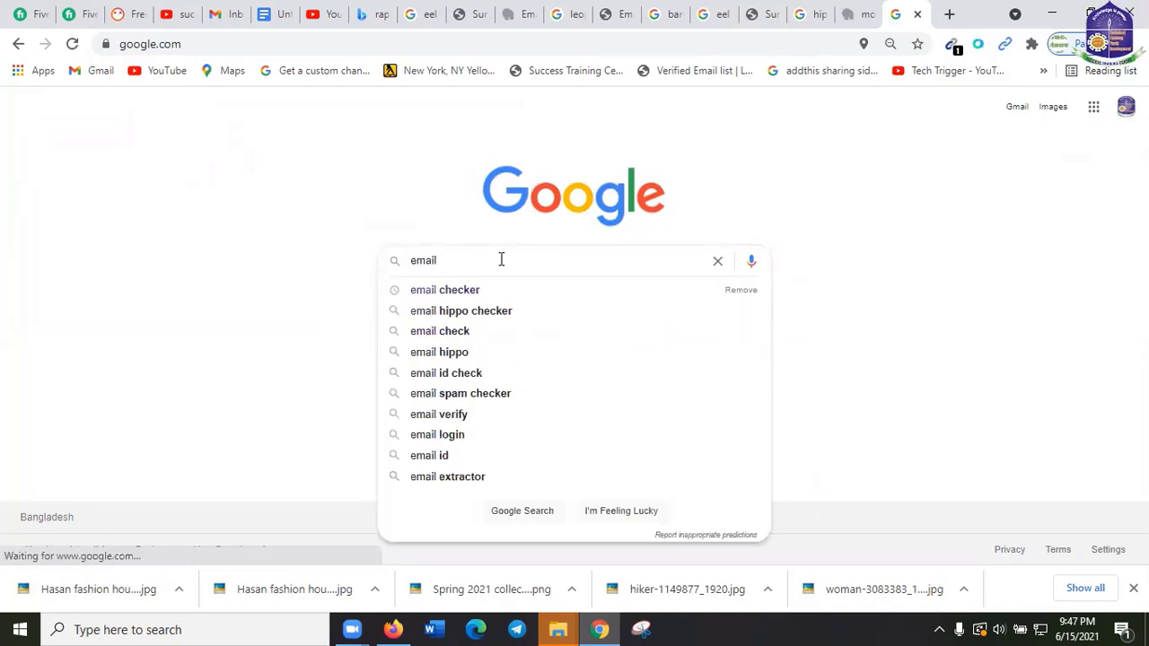
left_click(476, 290)
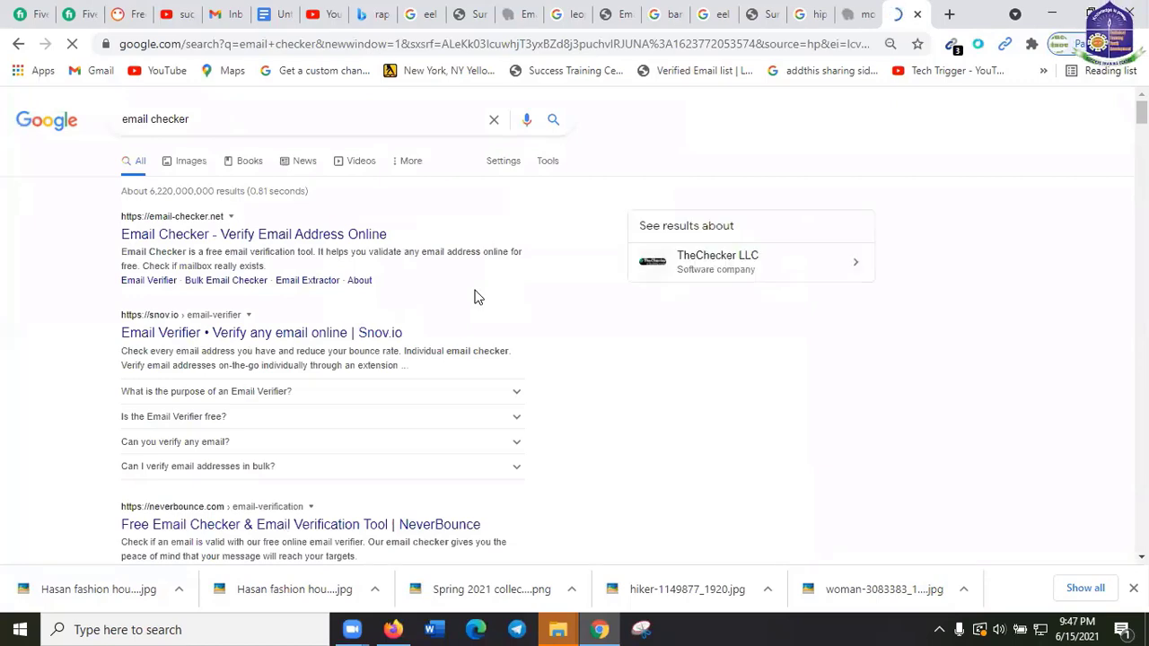
Look through the "email checker" search results for other email verification tools.
scroll(269, 403, "down", 8)
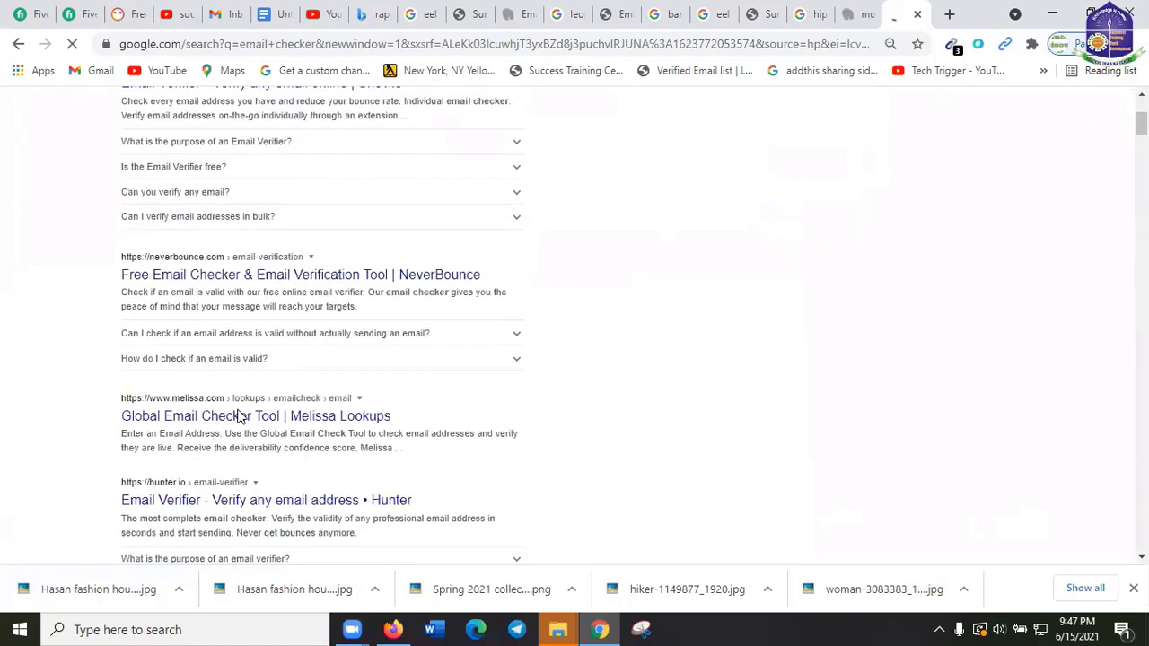
scroll(241, 244, "down", 5)
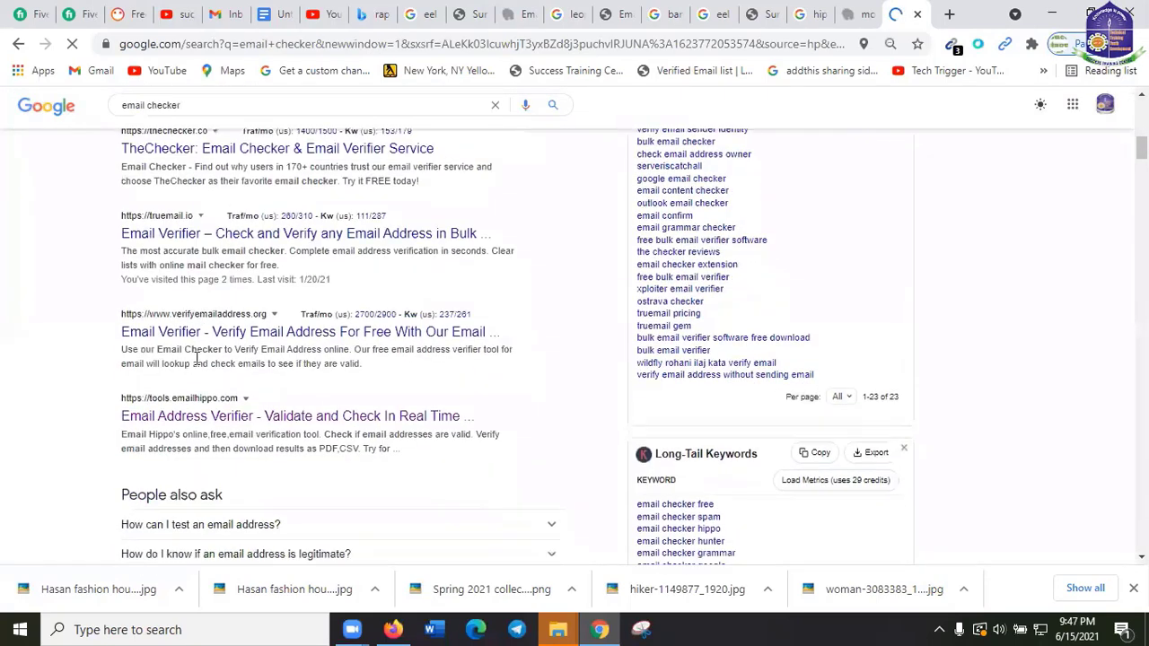
left_click(301, 184)
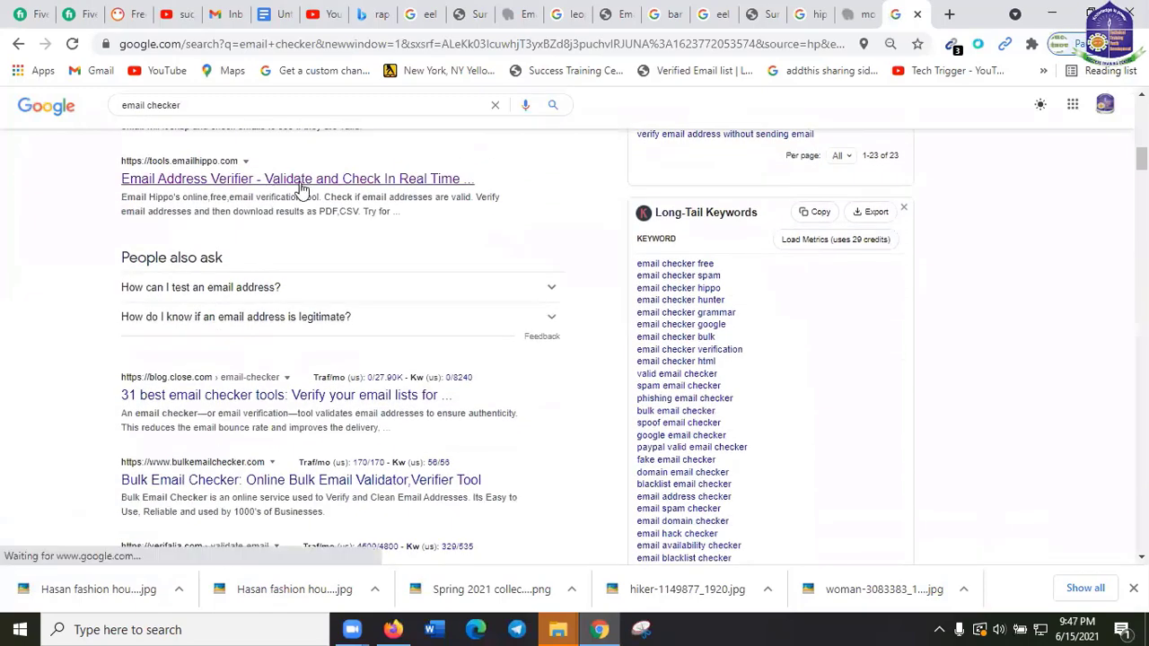
scroll(287, 328, "down", 8)
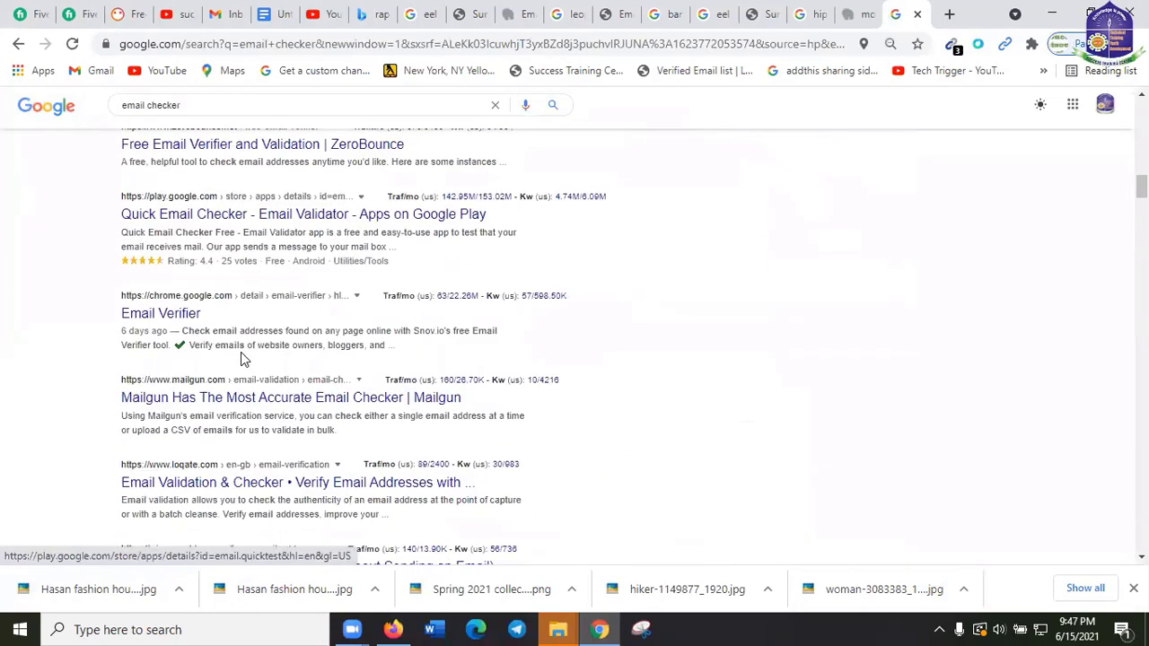
scroll(242, 356, "up", 1)
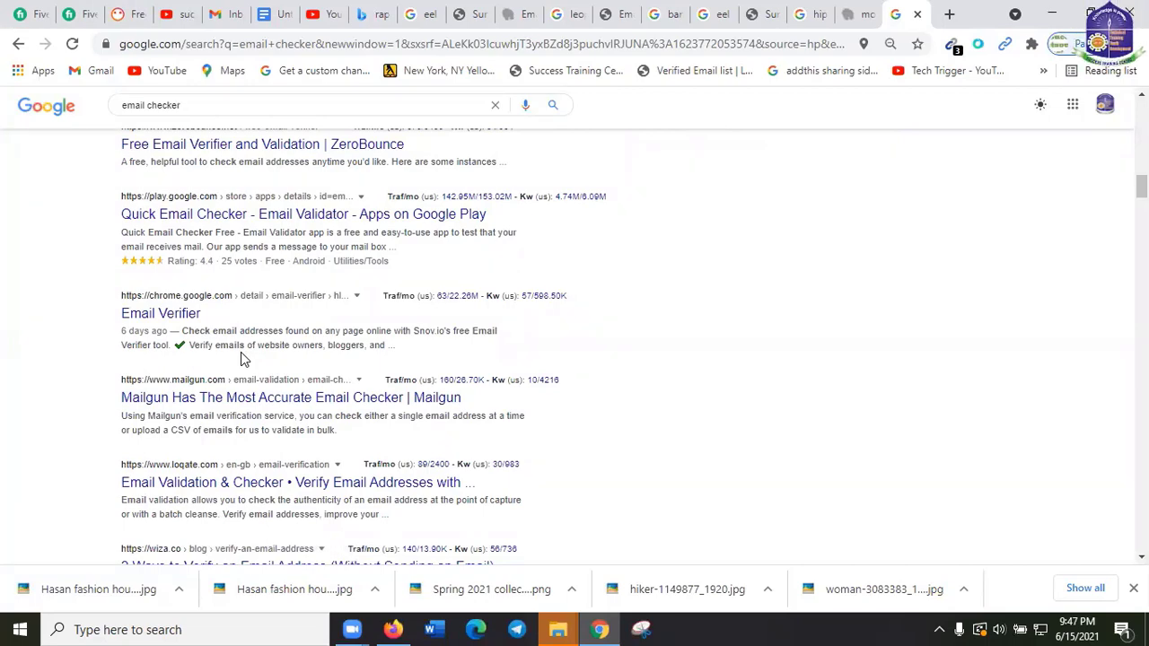
scroll(314, 404, "down", 3)
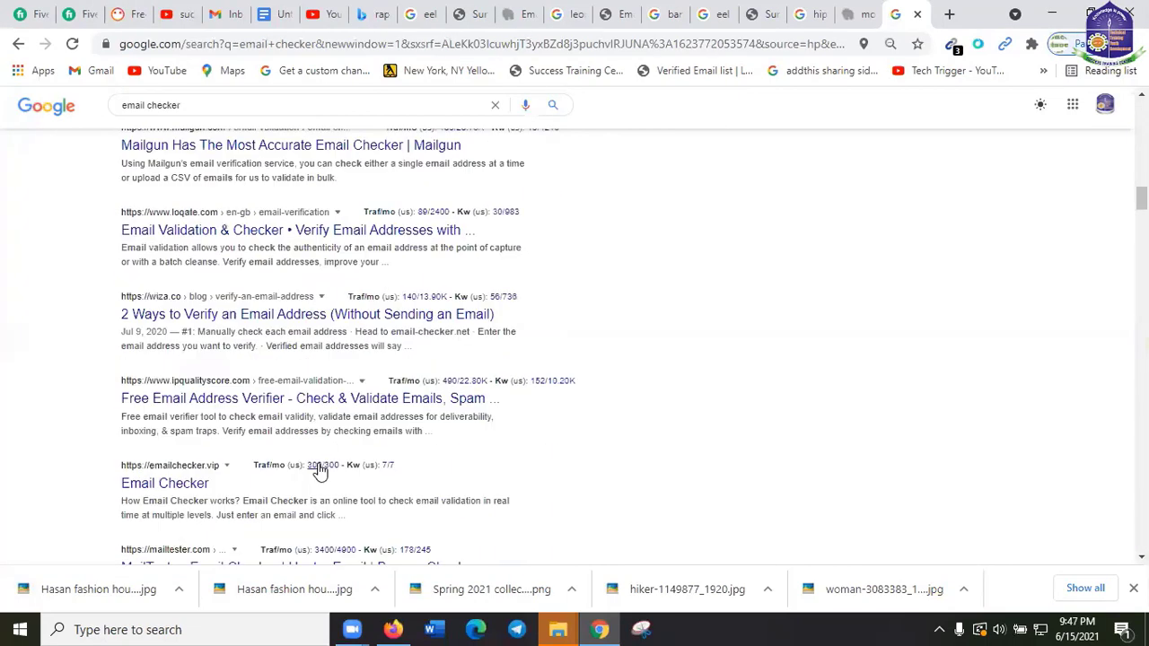
scroll(718, 354, "down", 1)
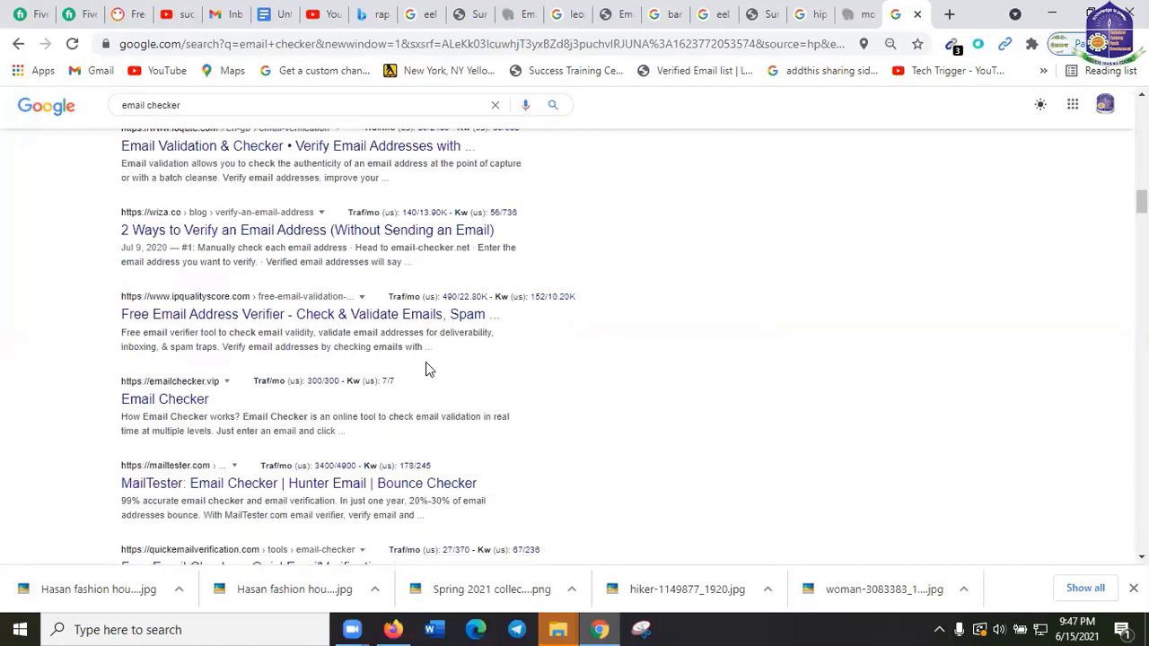
scroll(796, 297, "down", 9)
scroll(449, 296, "up", 3)
scroll(226, 353, "down", 13)
scroll(572, 273, "down", 20)
scroll(232, 311, "down", 4)
scroll(973, 213, "up", 15)
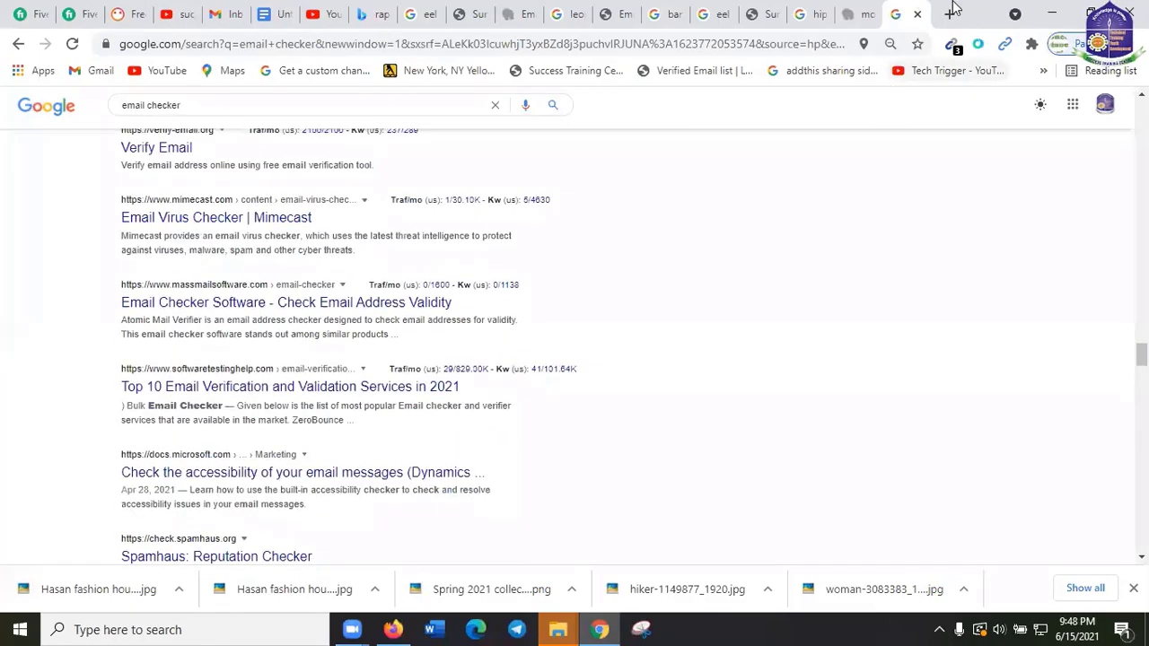
scroll(282, 225, "up", 15)
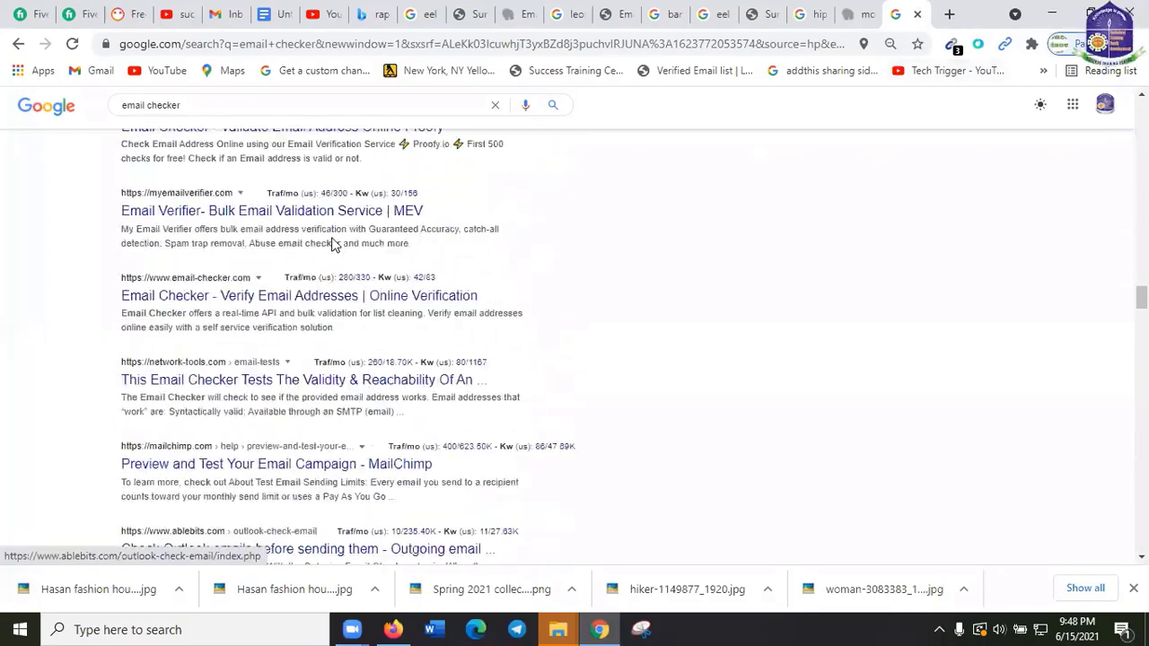
scroll(595, 198, "up", 15)
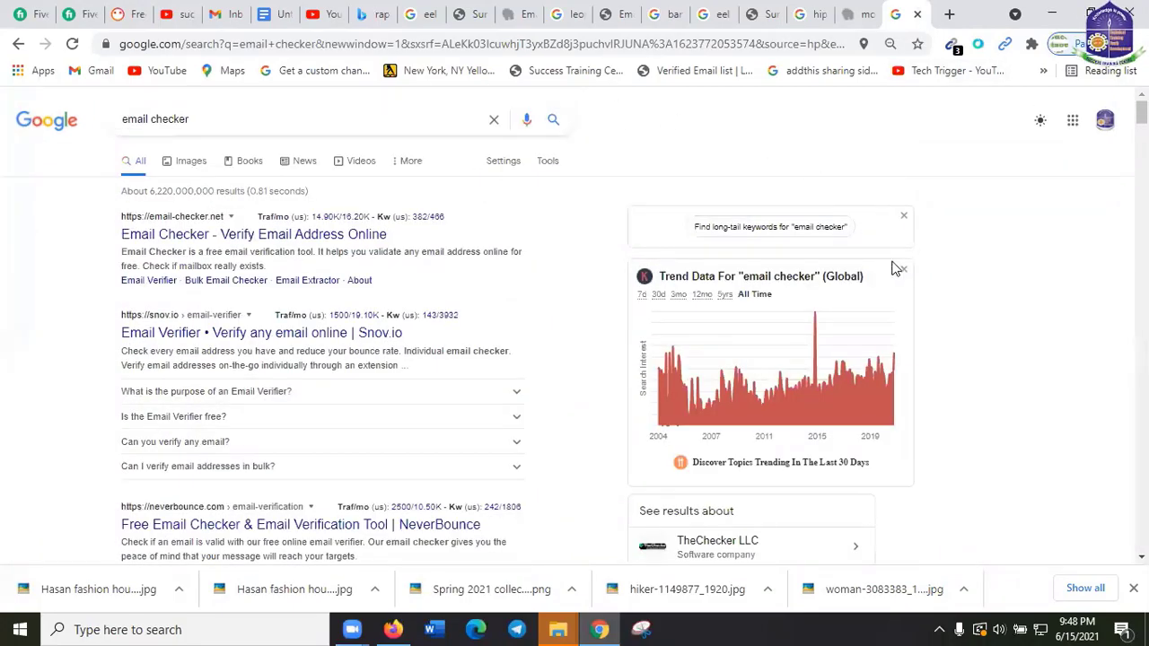
Search Google for "leopathu" instead and open the Free Bulk Email Verifier and Validation result.
left_click_drag(206, 120, 2, 130)
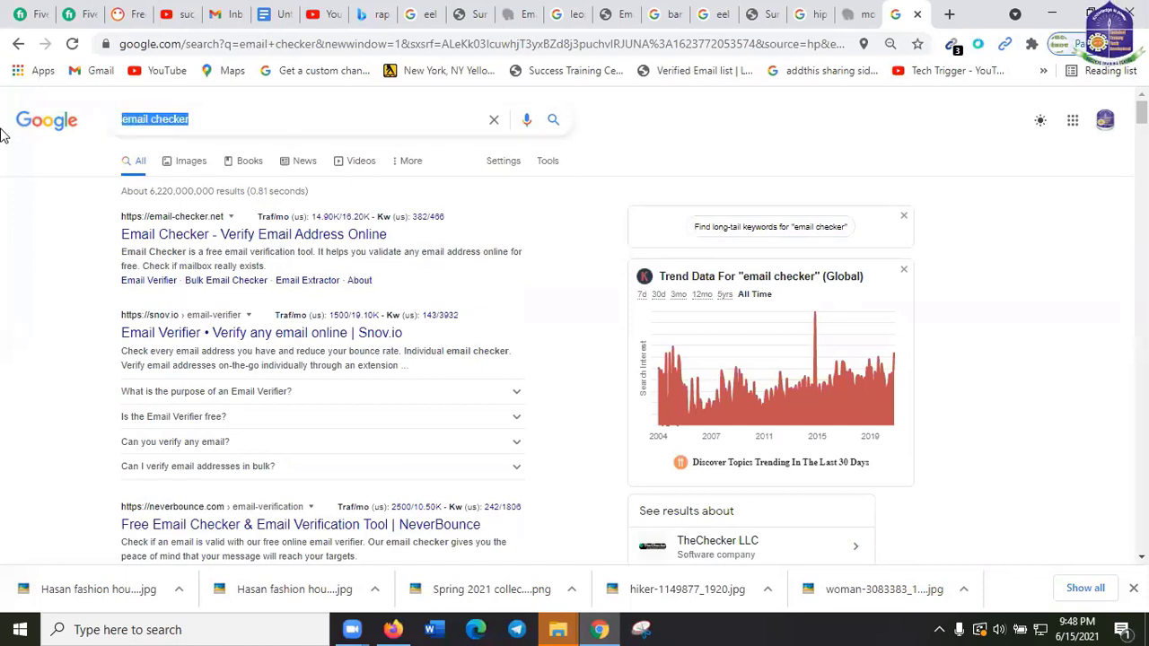
key("BackSpace")
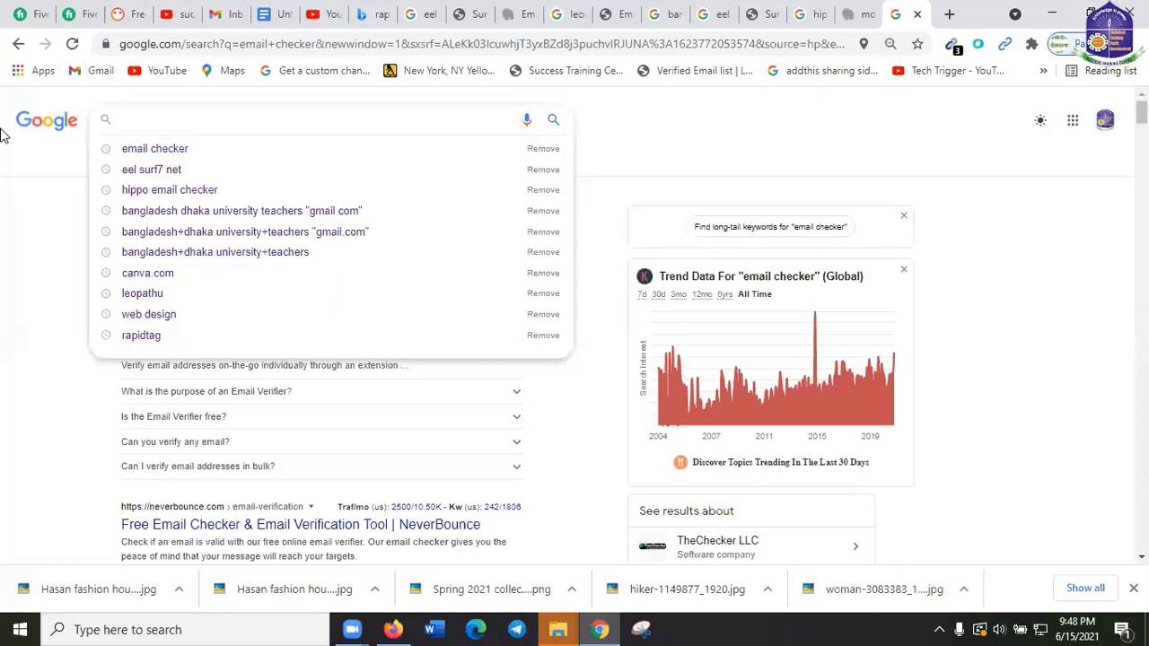
type("leo")
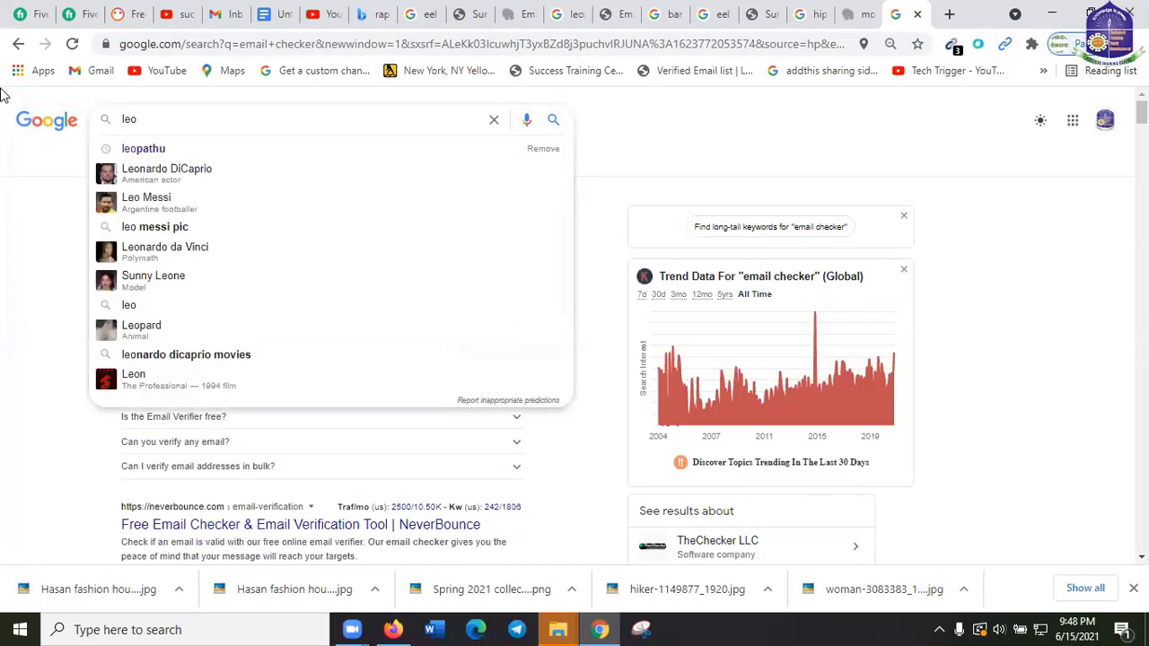
left_click(171, 149)
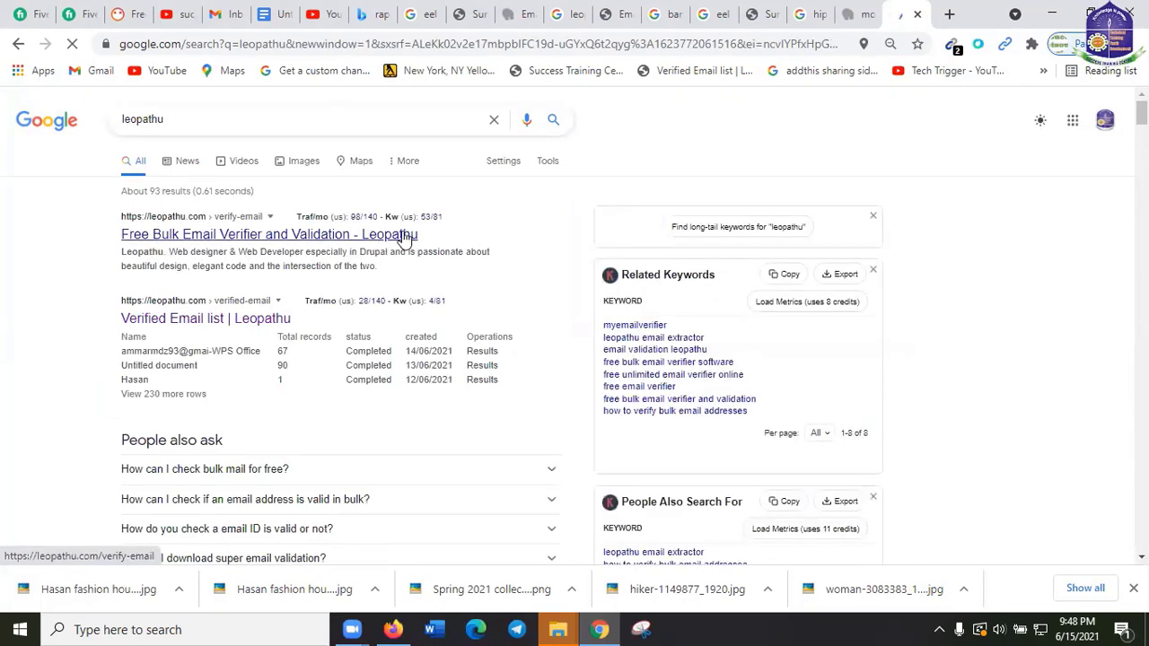
left_click(404, 236)
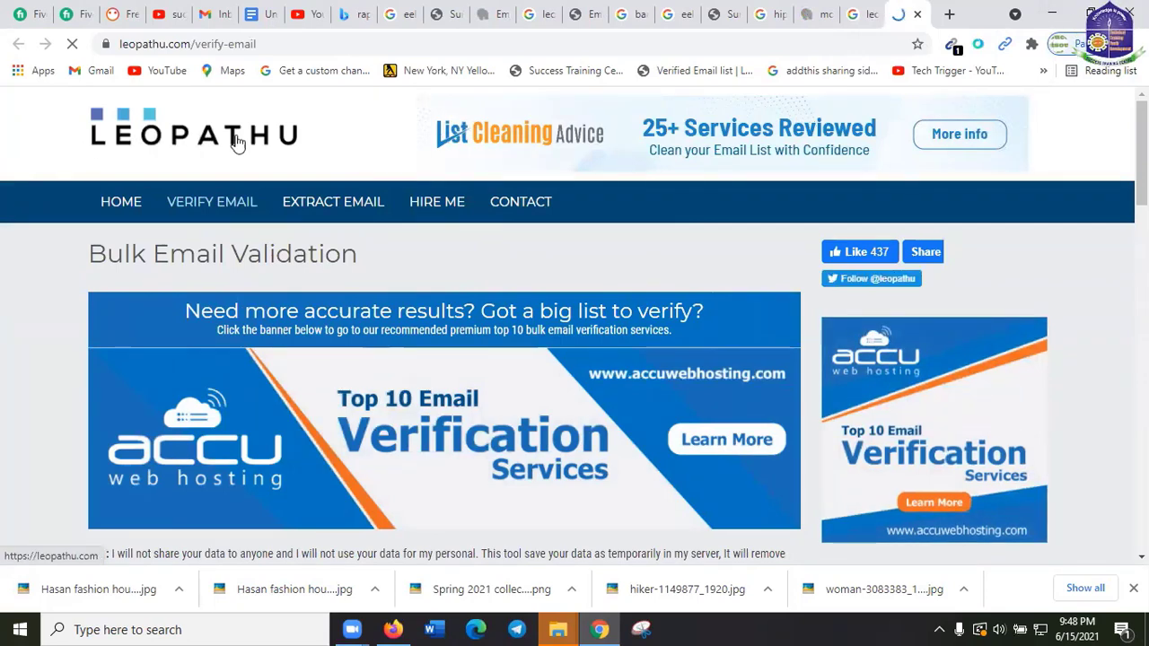
Examine Leopathu's Bulk Email Validation page, including the file upload area and its accepted file formats.
scroll(526, 335, "down", 1)
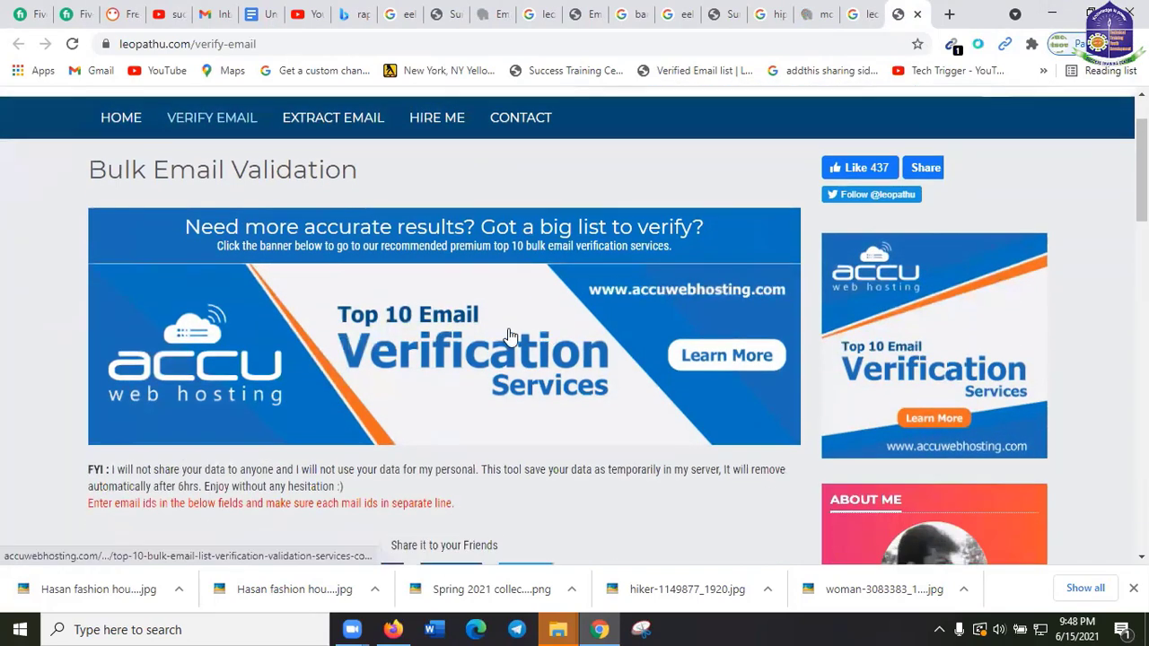
scroll(484, 385, "down", 4)
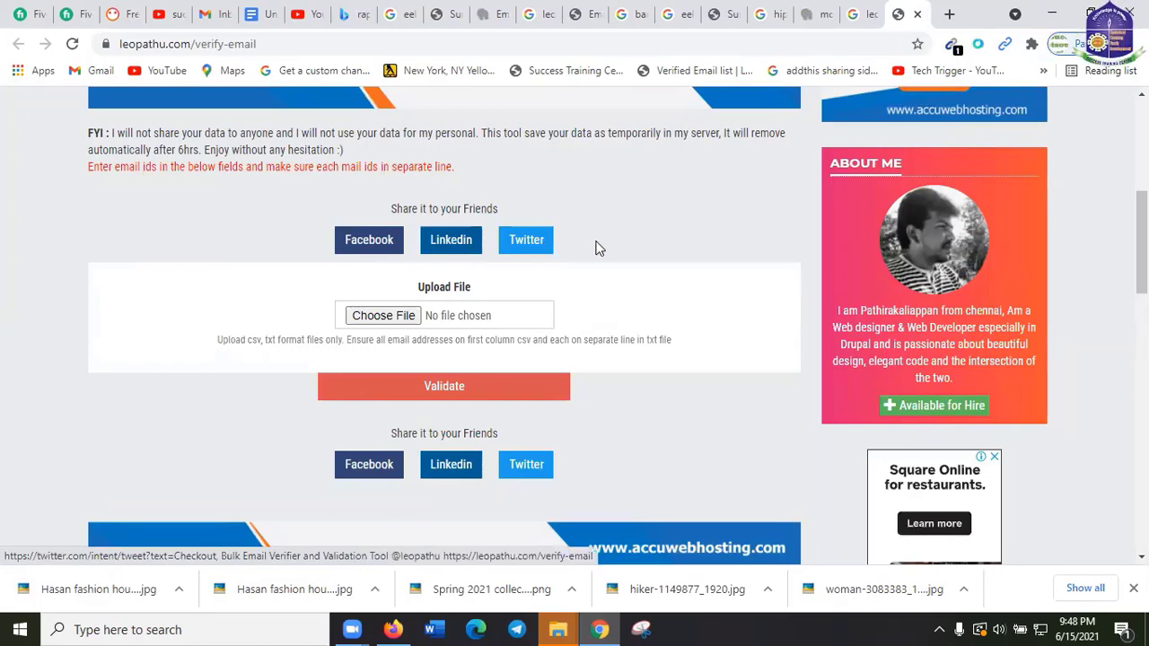
scroll(677, 290, "up", 5)
scroll(678, 290, "down", 1)
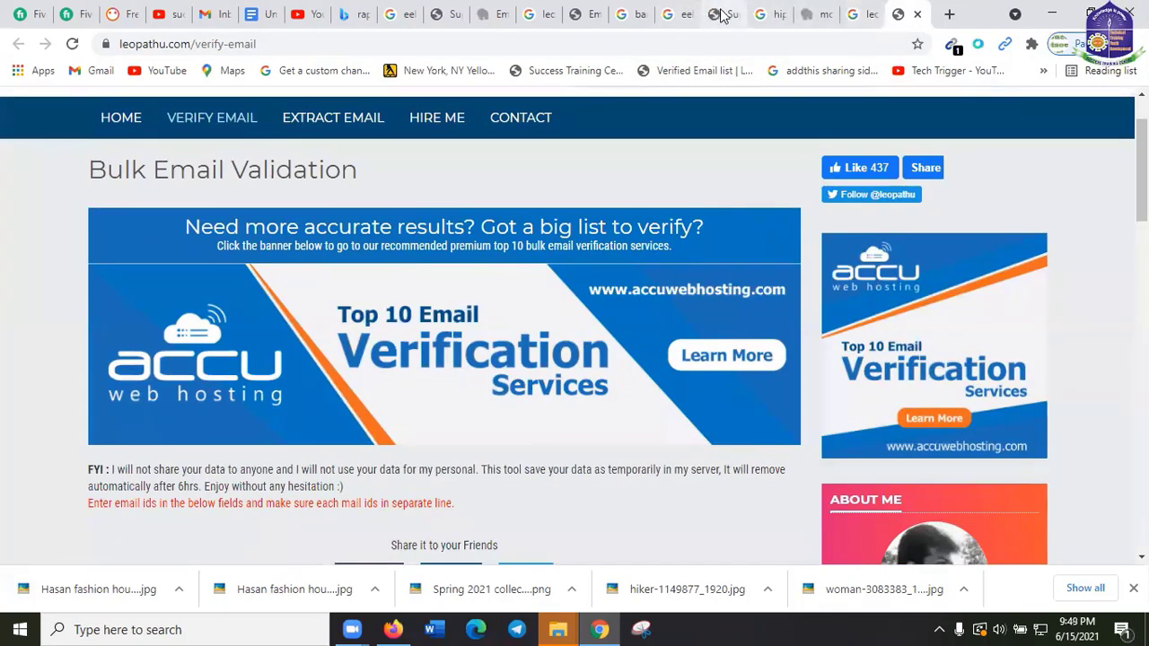
Return to the Google search for Dhaka University teachers with "gmail com", add "yahoo.com" in quotation marks to the query, and run it.
left_click(684, 14)
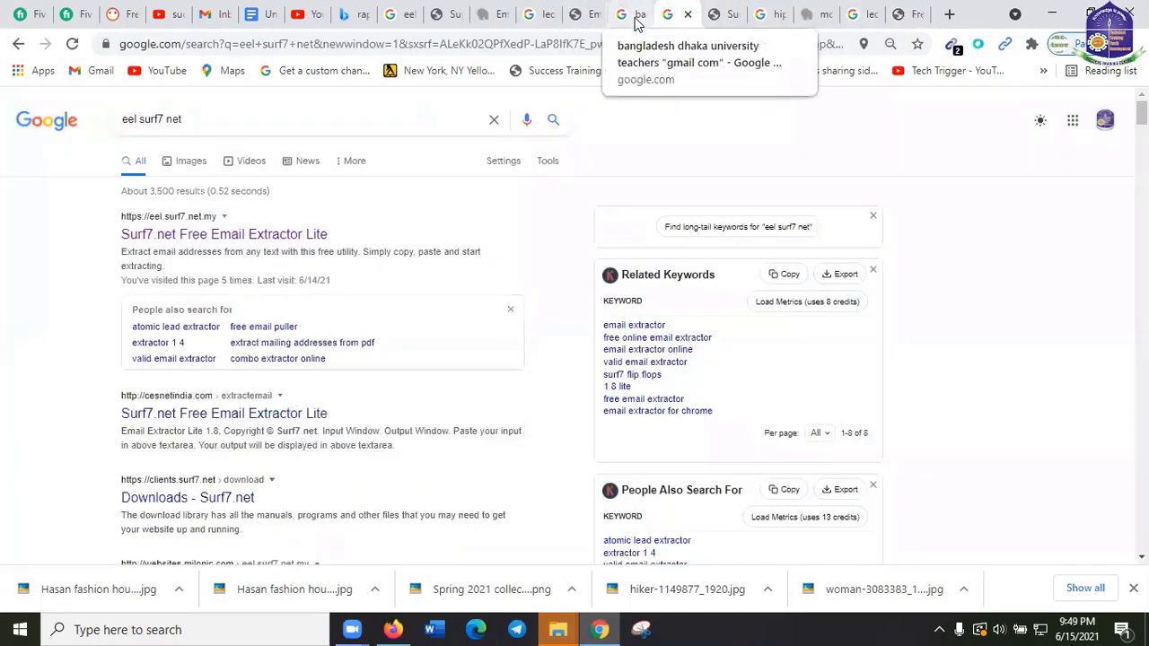
left_click(633, 18)
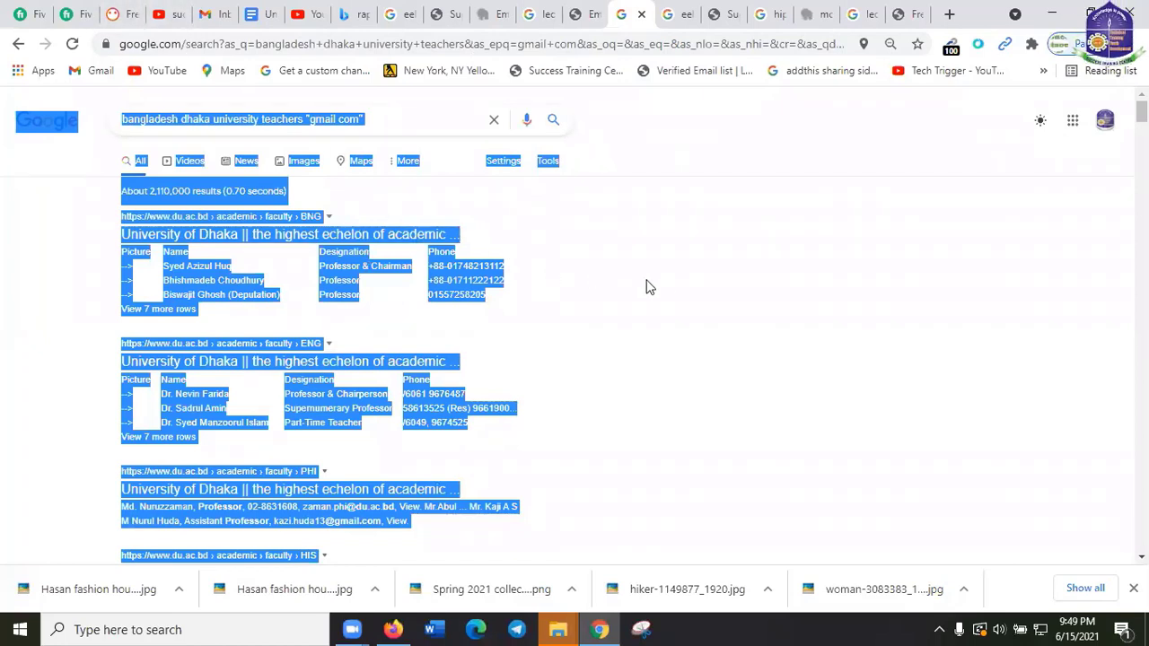
left_click(666, 287)
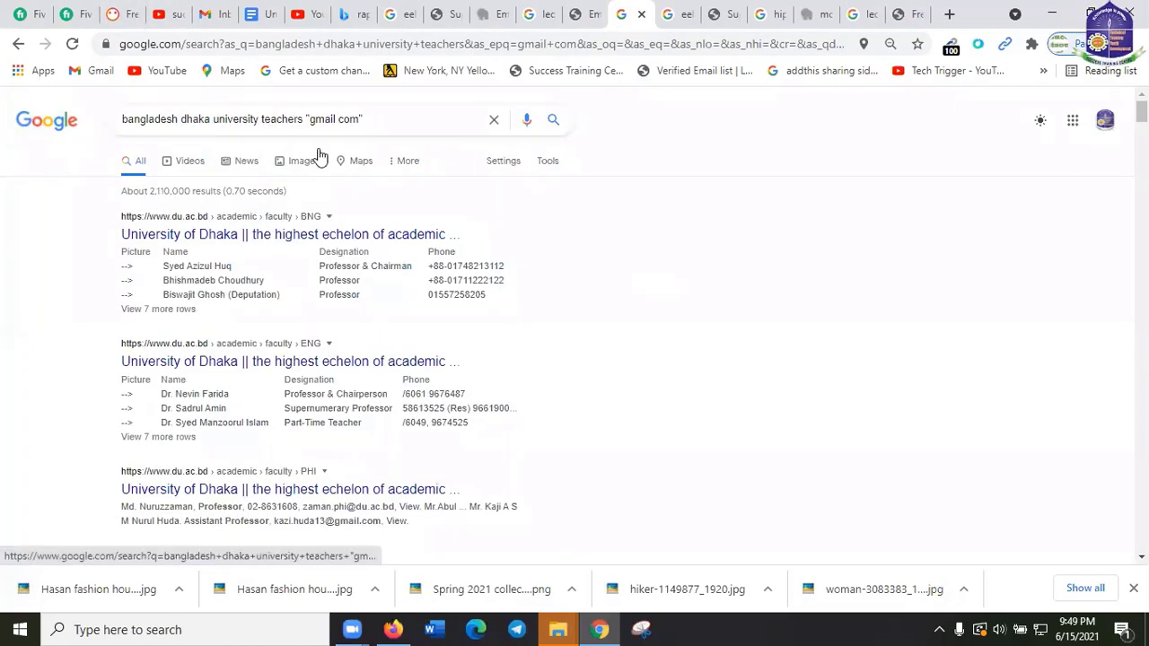
left_click(369, 121)
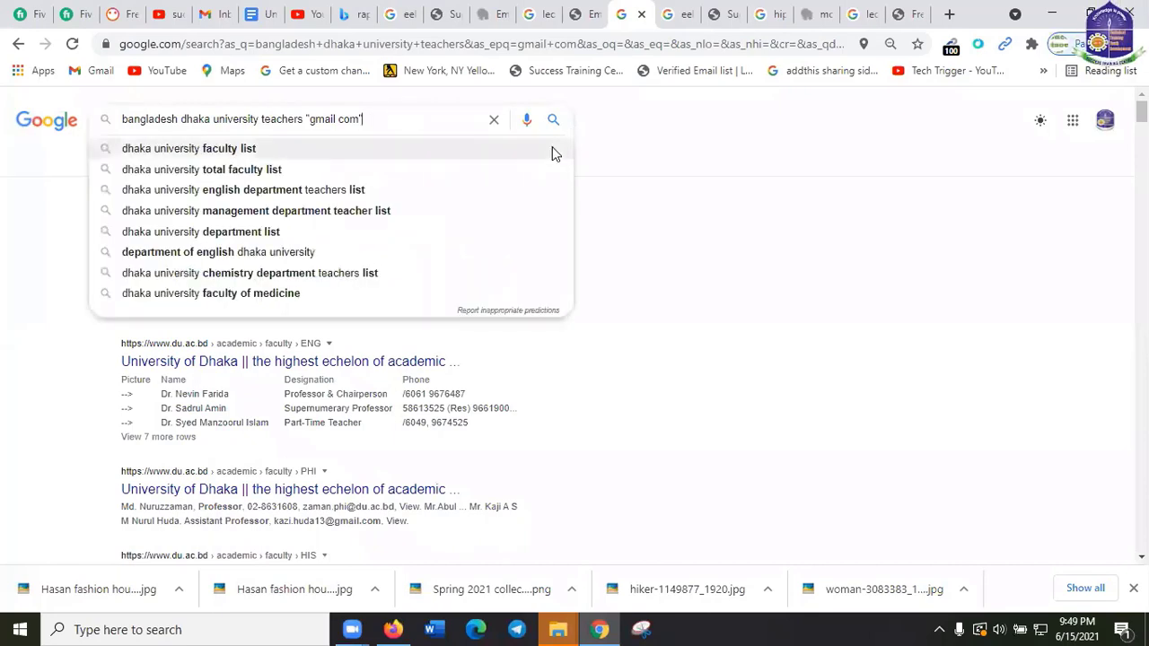
key("Return")
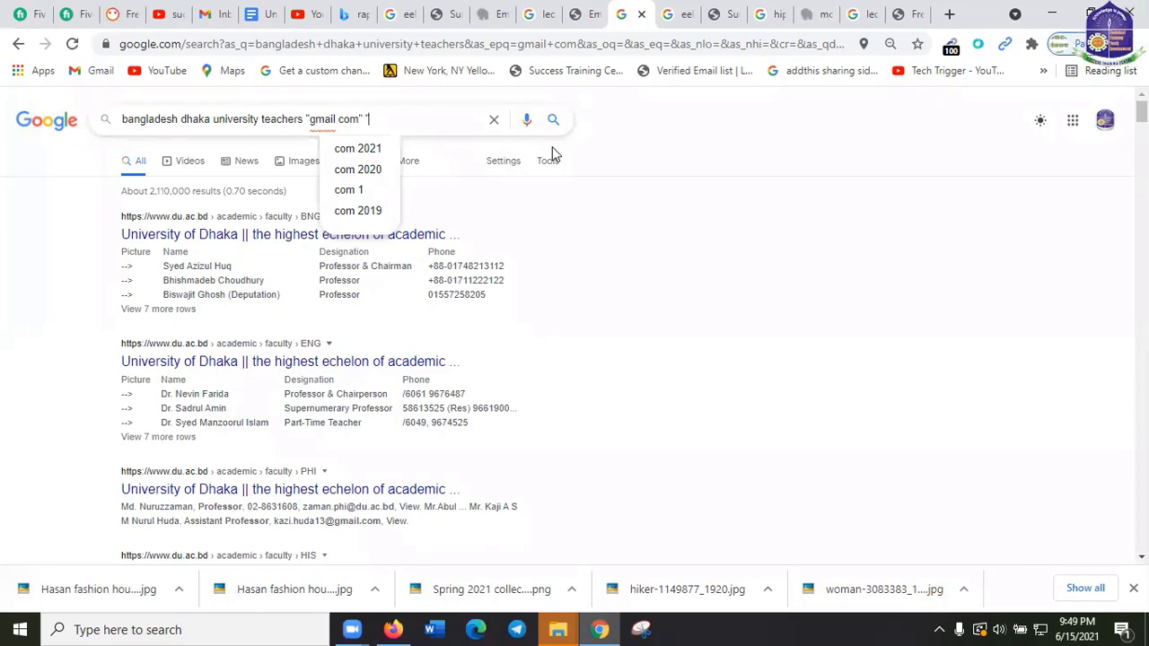
type("\"yo")
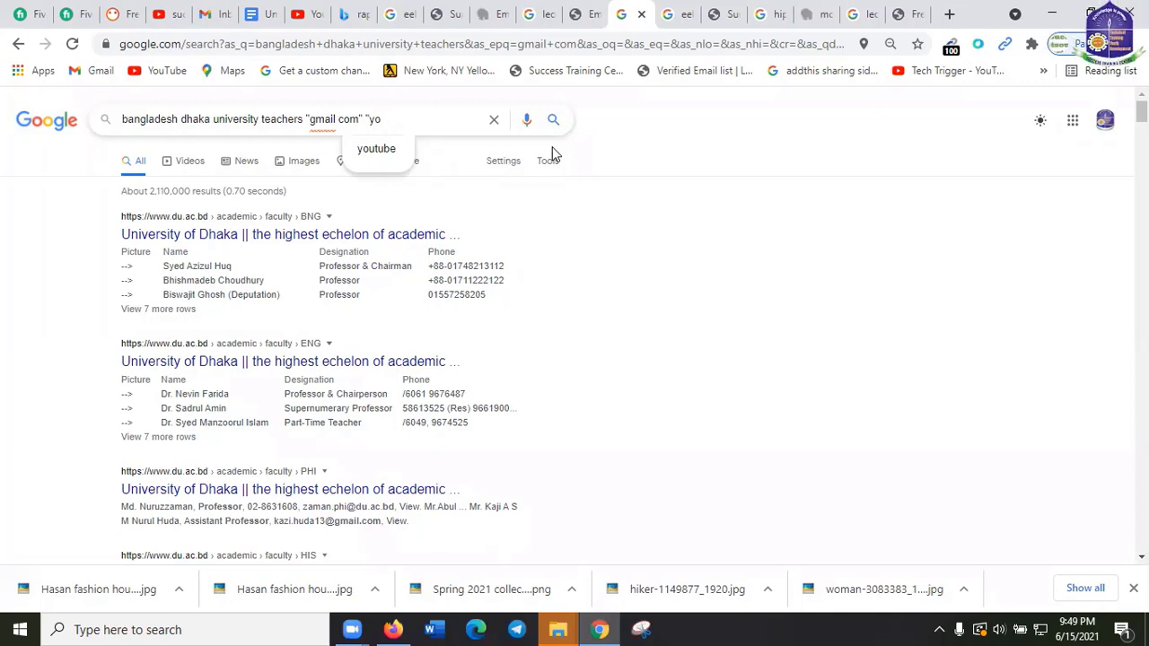
key("Left")
key("Left")
type("a")
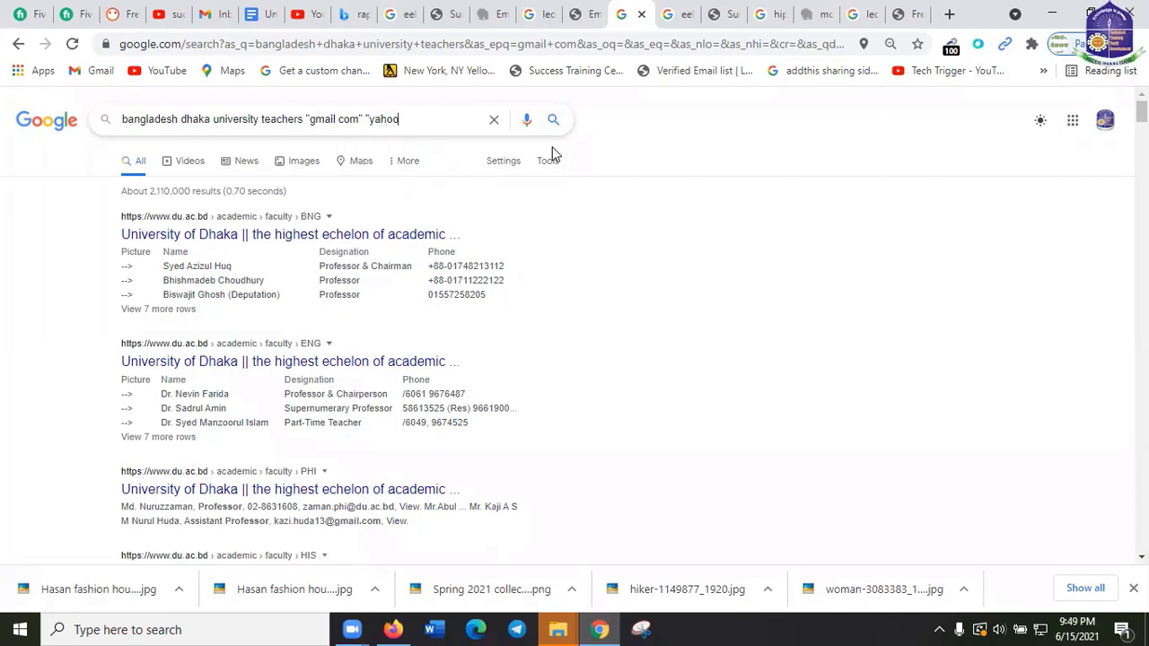
key("End")
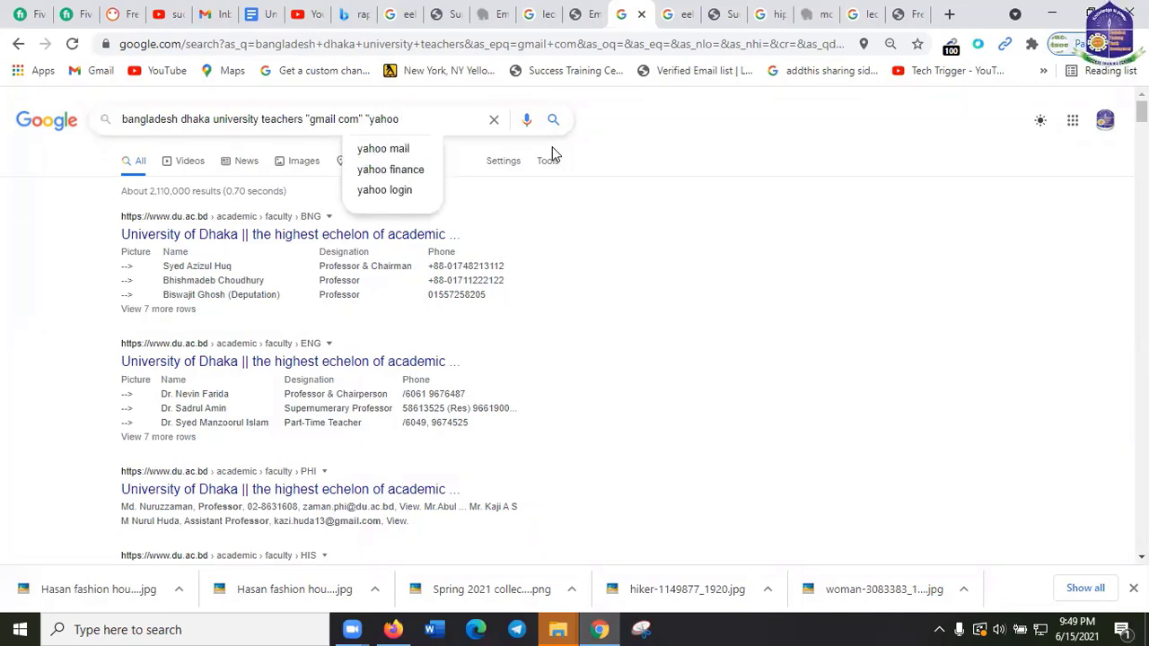
type(".com")
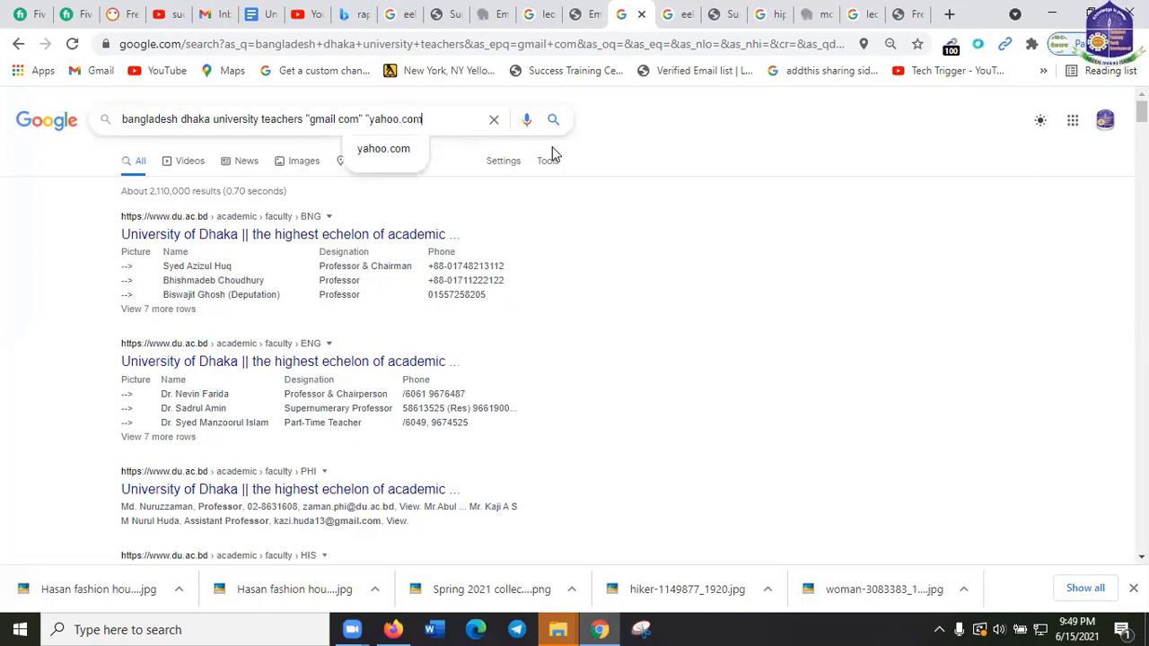
key("Escape")
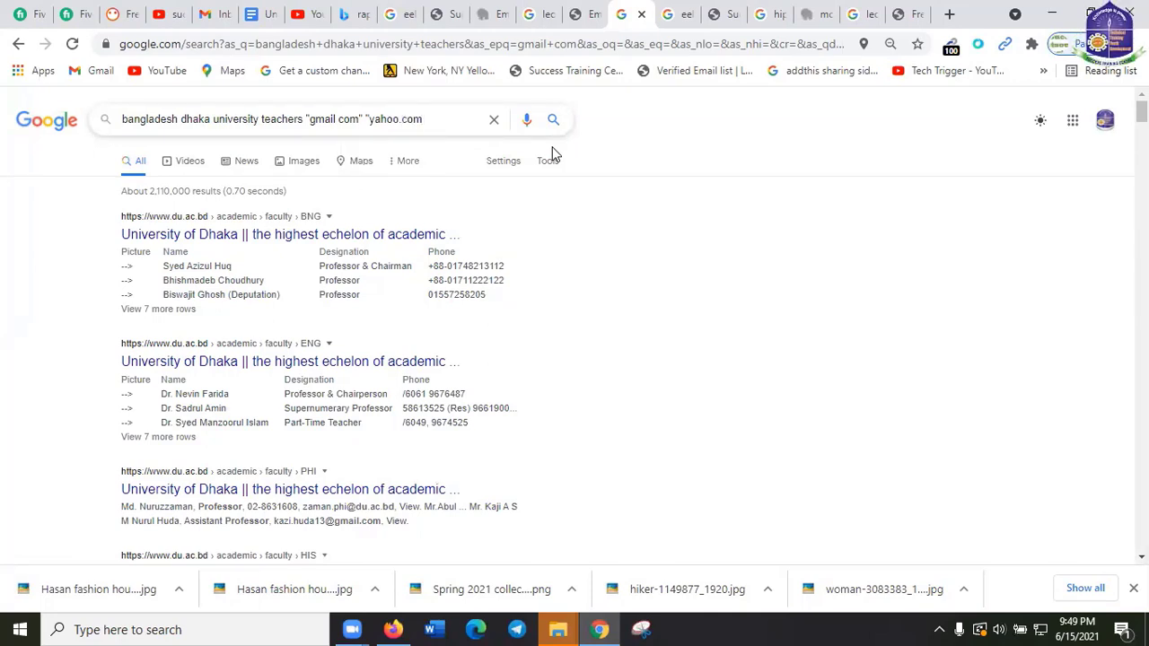
type("\"")
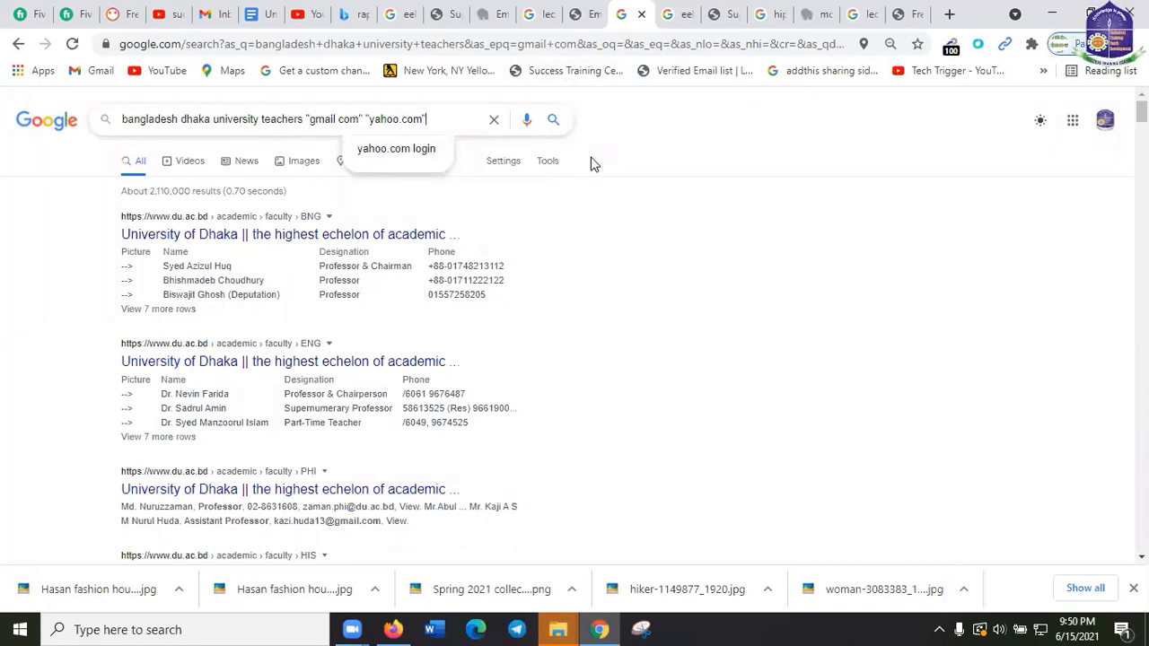
key("Return")
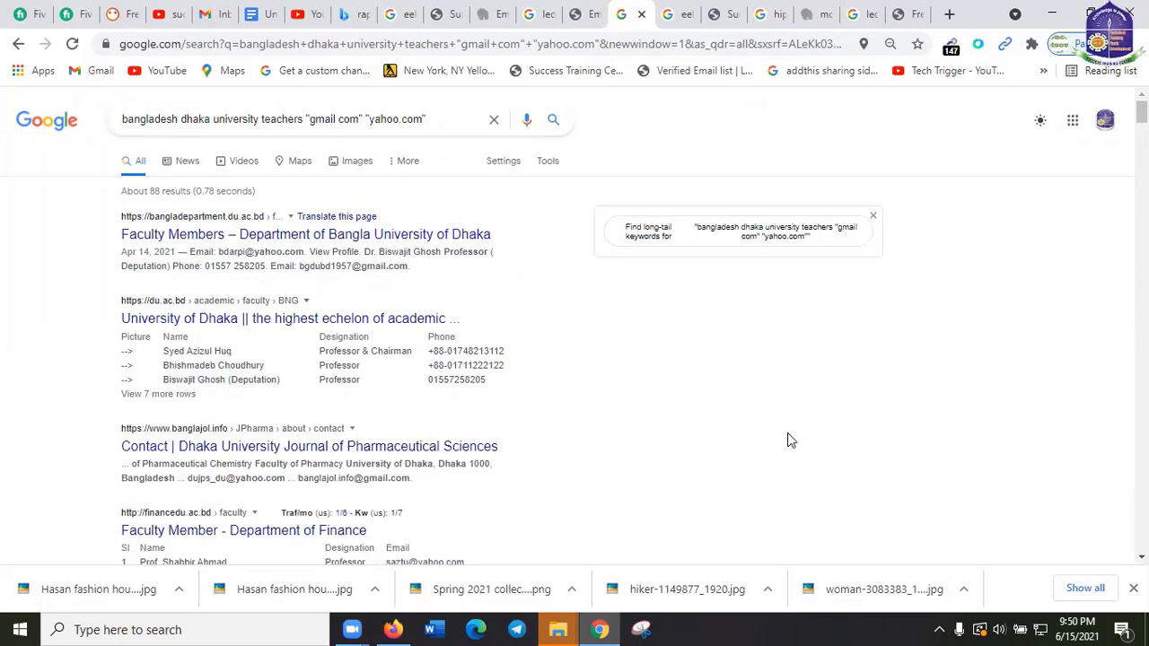
Copy the whole Google results page and paste it into the text box of Leopathu's Email Extract Tool.
key("ctrl+a")
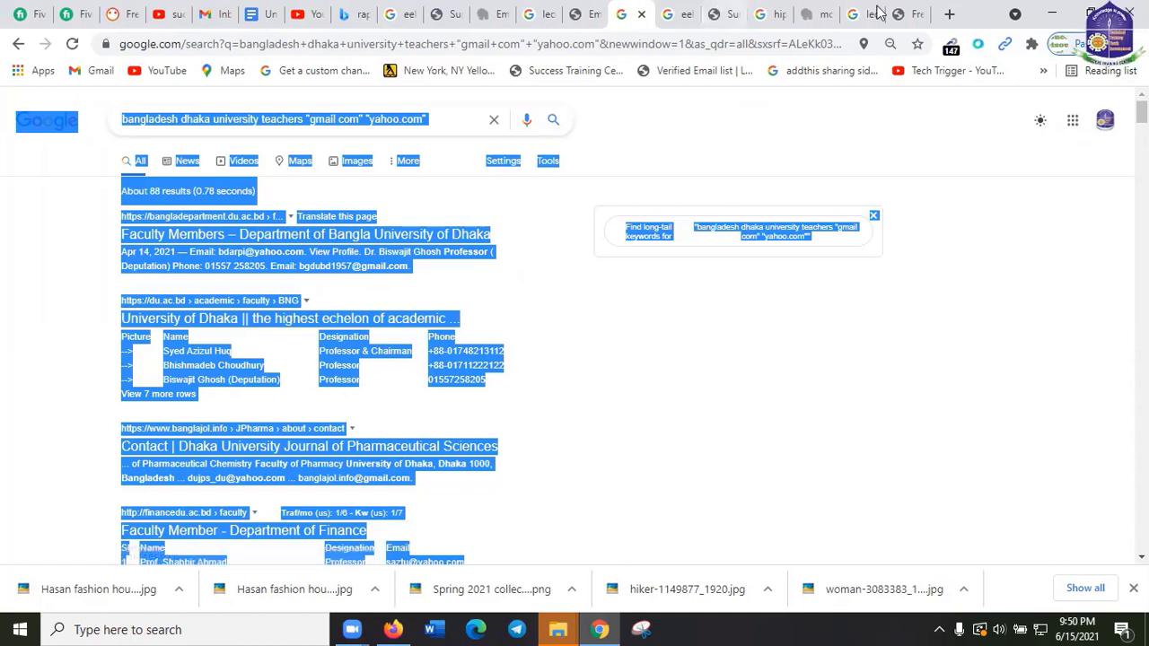
left_click(917, 14)
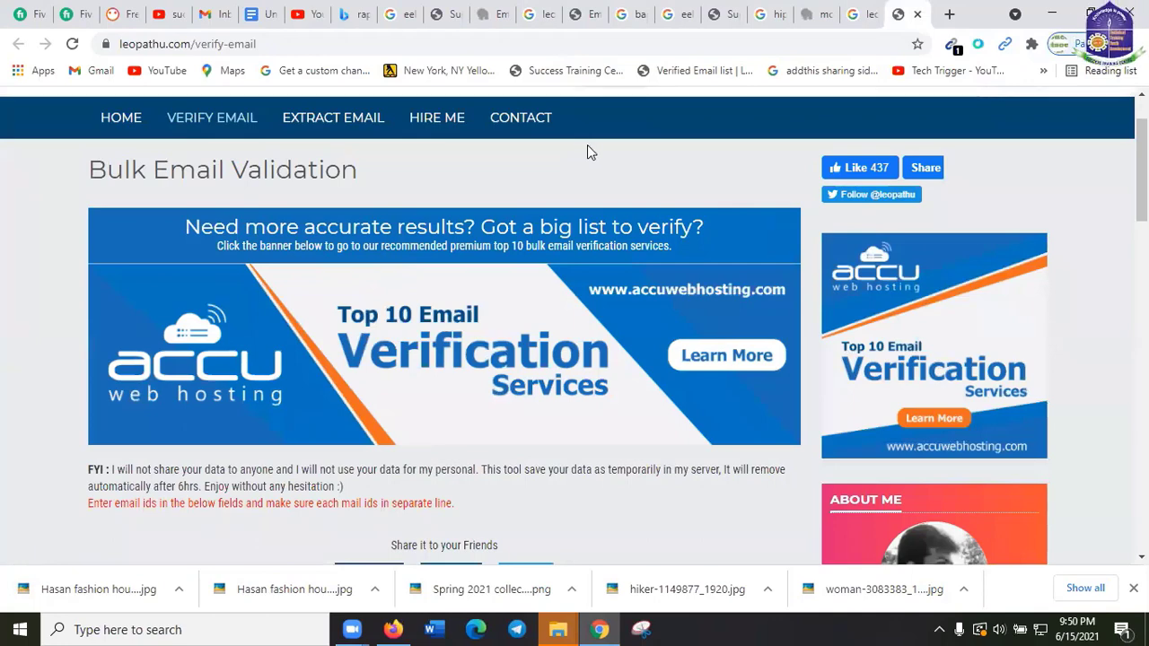
scroll(404, 173, "up", 1)
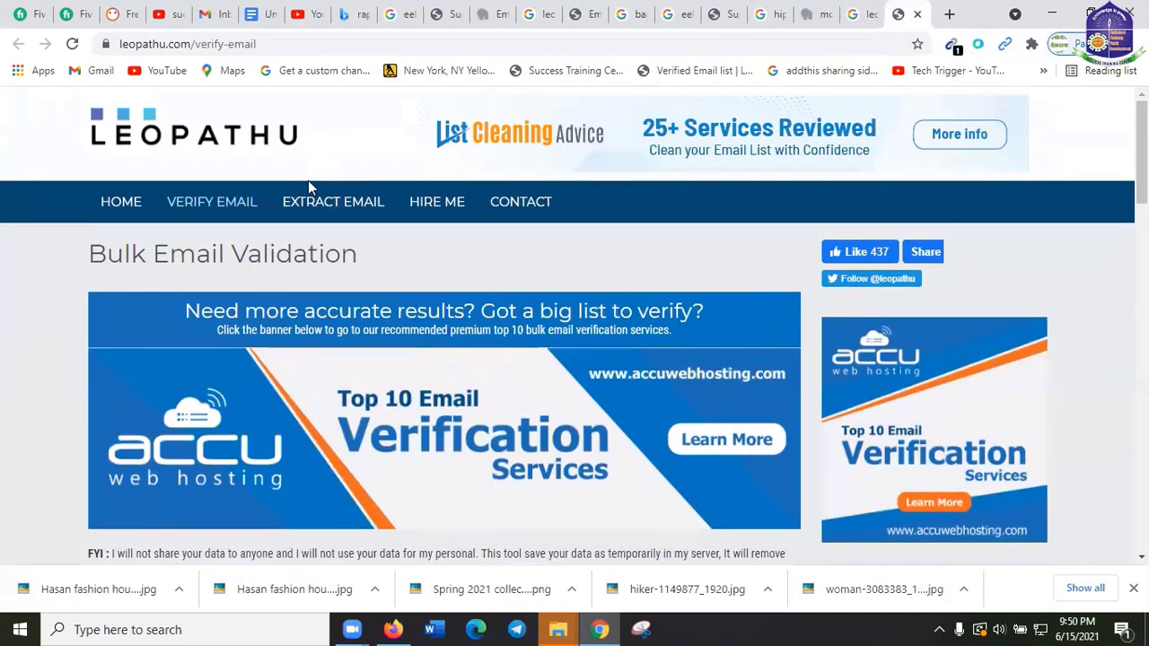
left_click(329, 208)
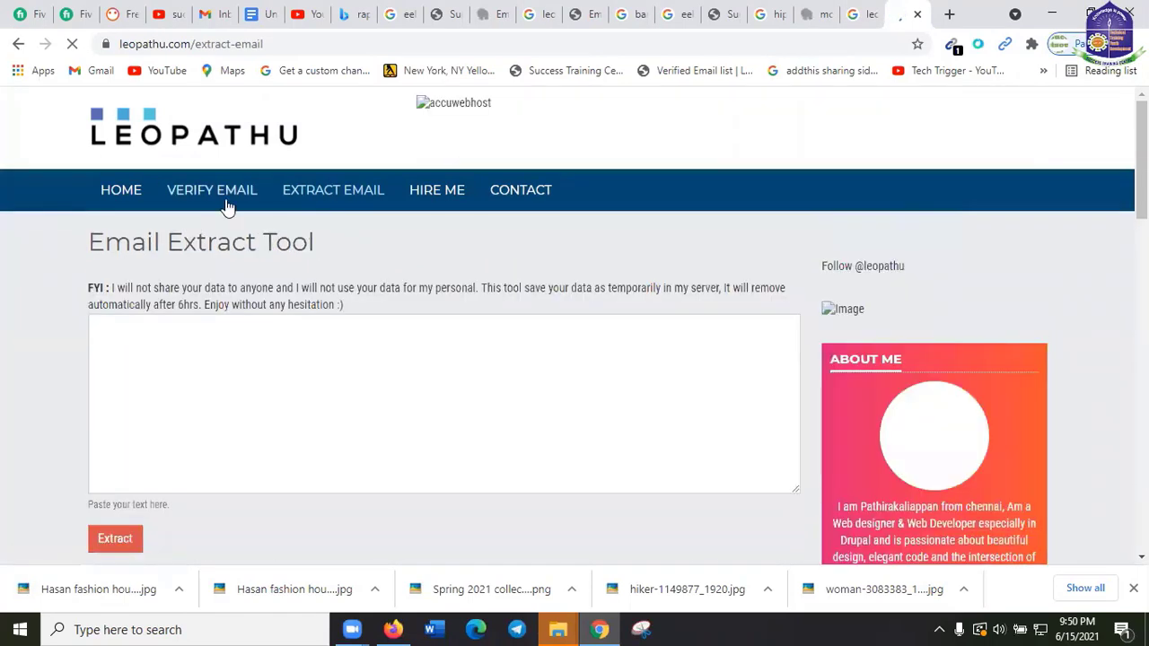
scroll(643, 315, "down", 2)
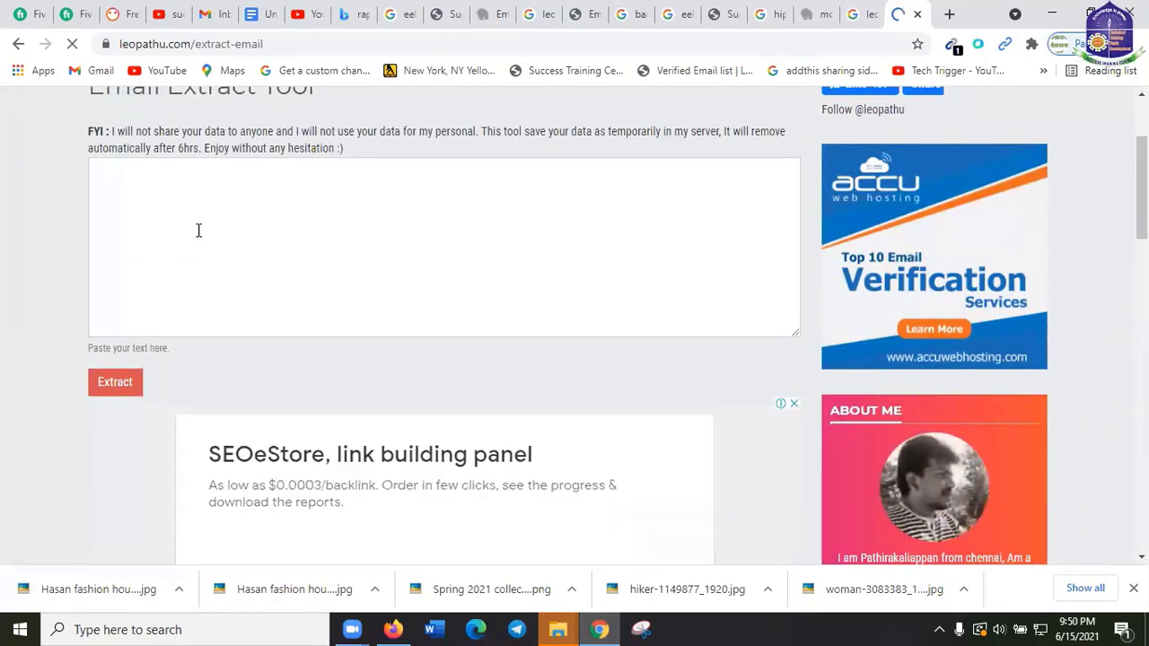
left_click(156, 213)
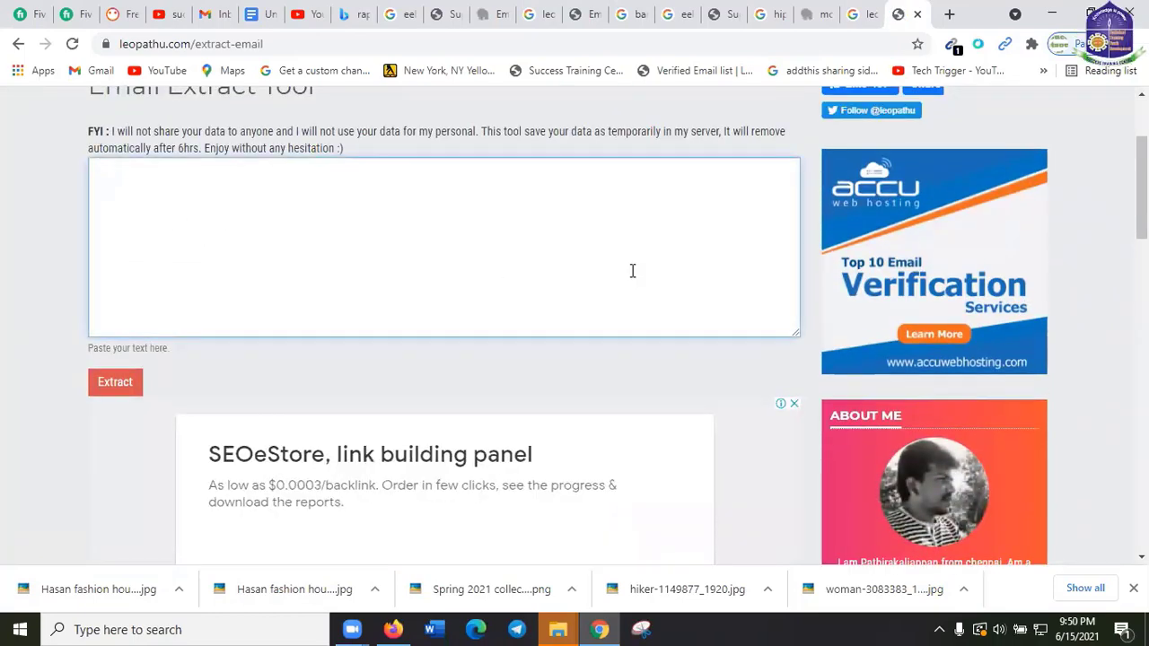
key("ctrl+v")
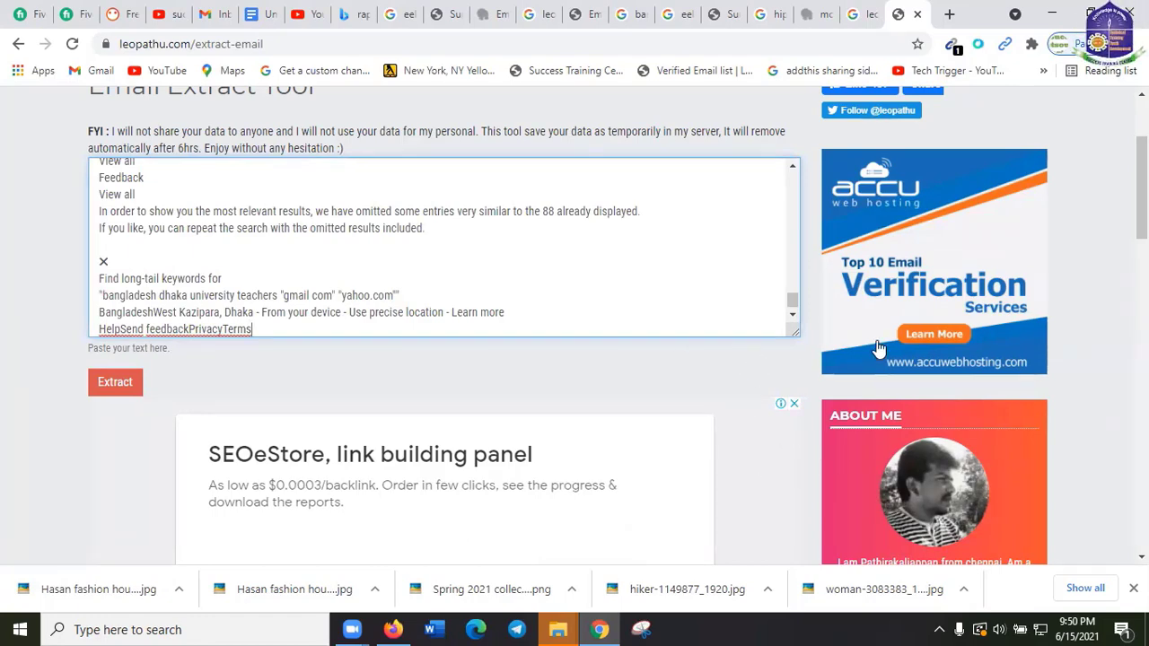
Check over the pasted search results and extract the email addresses from them.
scroll(593, 333, "up", 2)
scroll(549, 418, "down", 2)
scroll(551, 420, "up", 5)
scroll(469, 395, "down", 2)
scroll(469, 395, "down", 8)
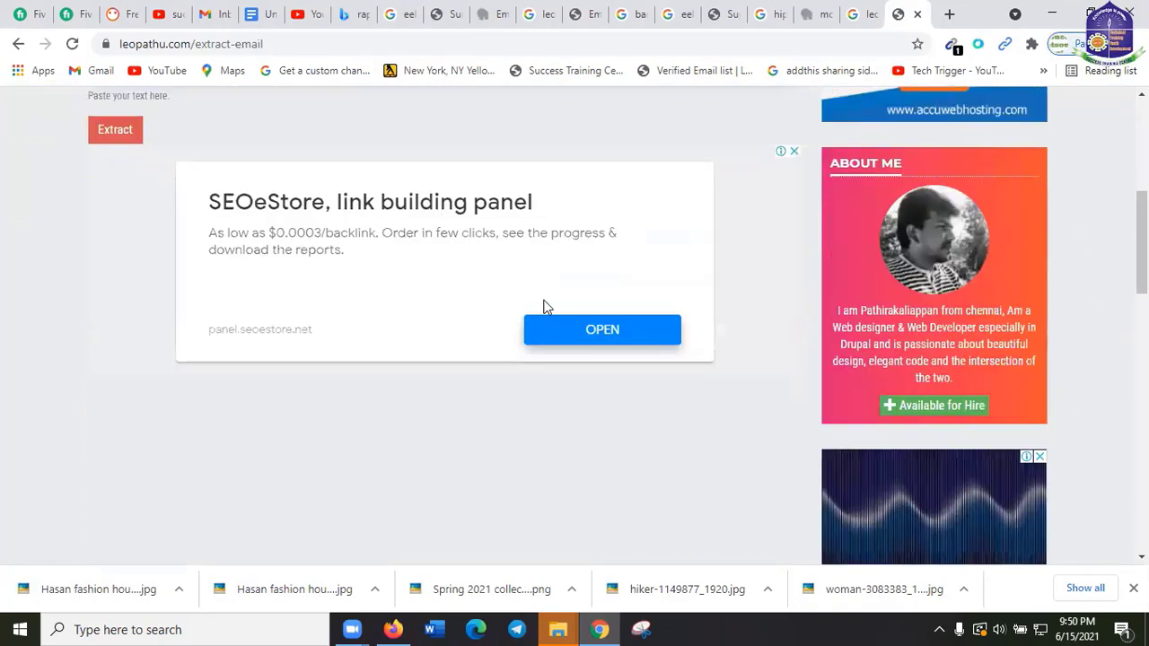
scroll(544, 308, "up", 2)
scroll(376, 319, "up", 3)
scroll(269, 333, "down", 2)
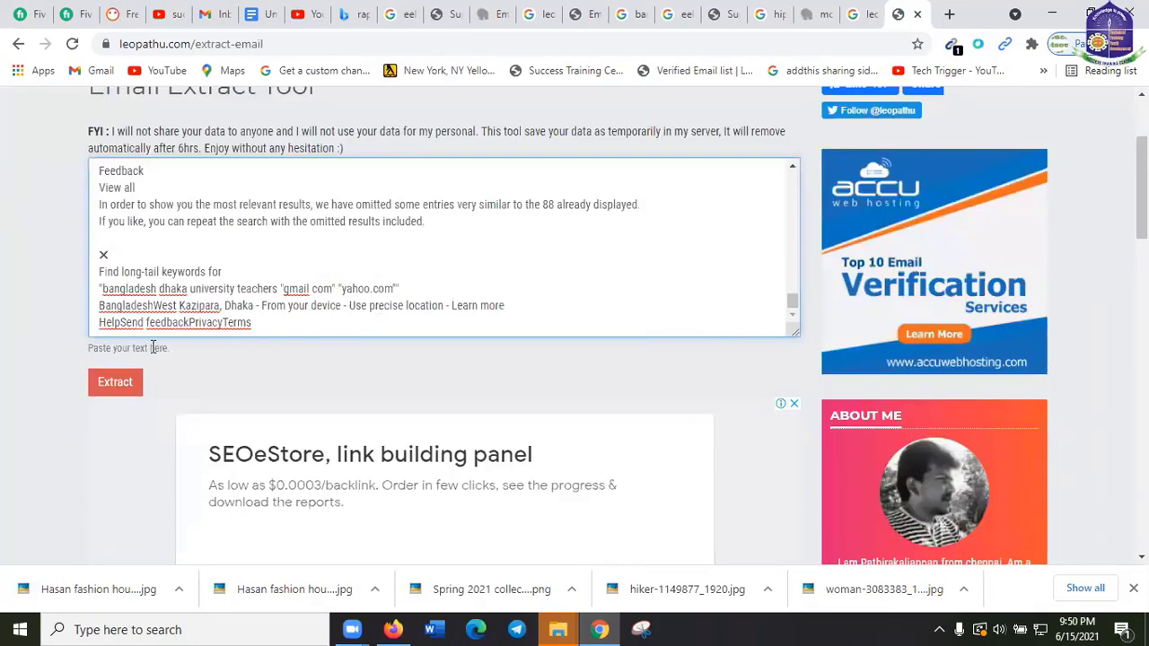
left_click(115, 384)
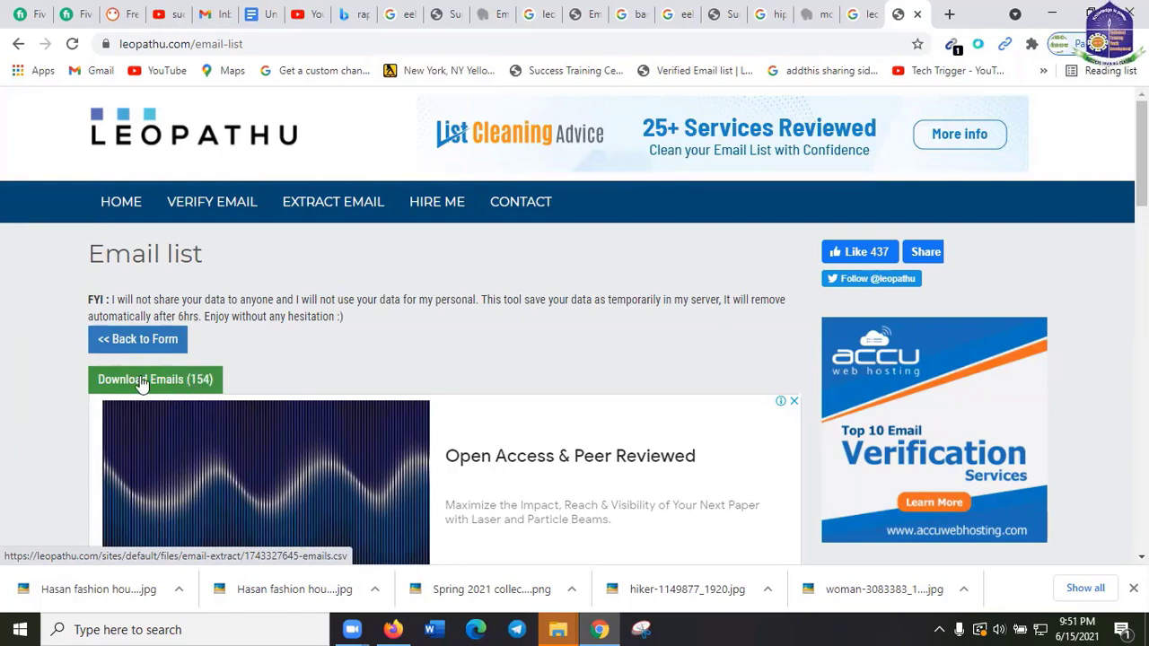
Download the extracted emails as a CSV file, show it in the Downloads folder, and minimize the folder window.
scroll(722, 315, "down", 5)
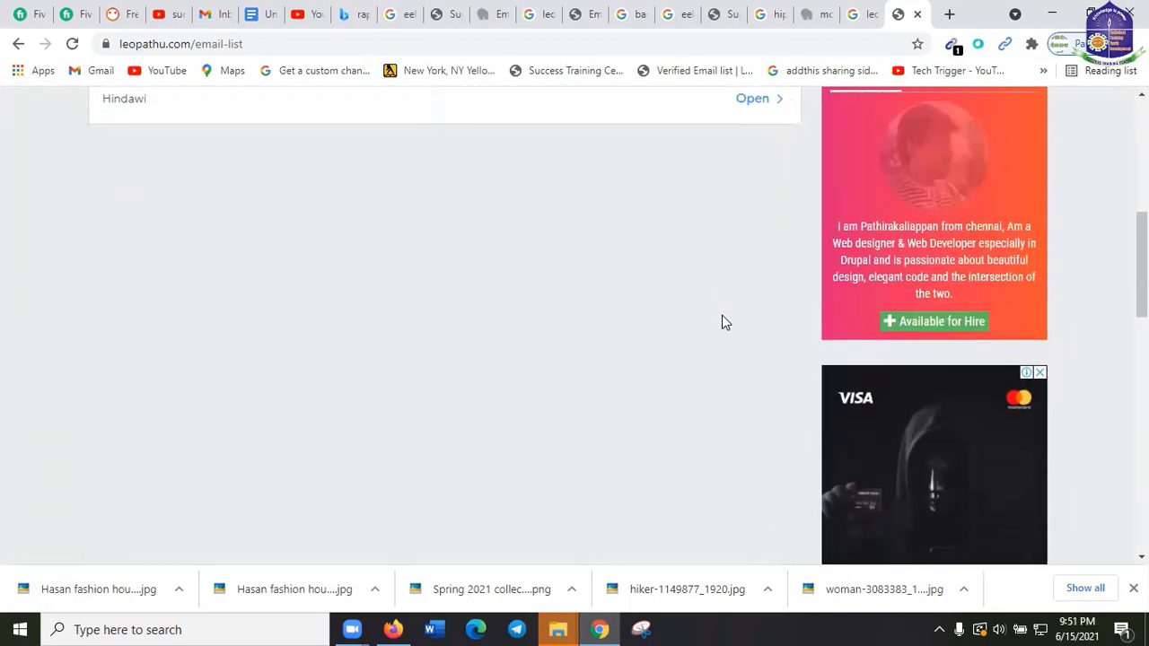
scroll(722, 315, "up", 5)
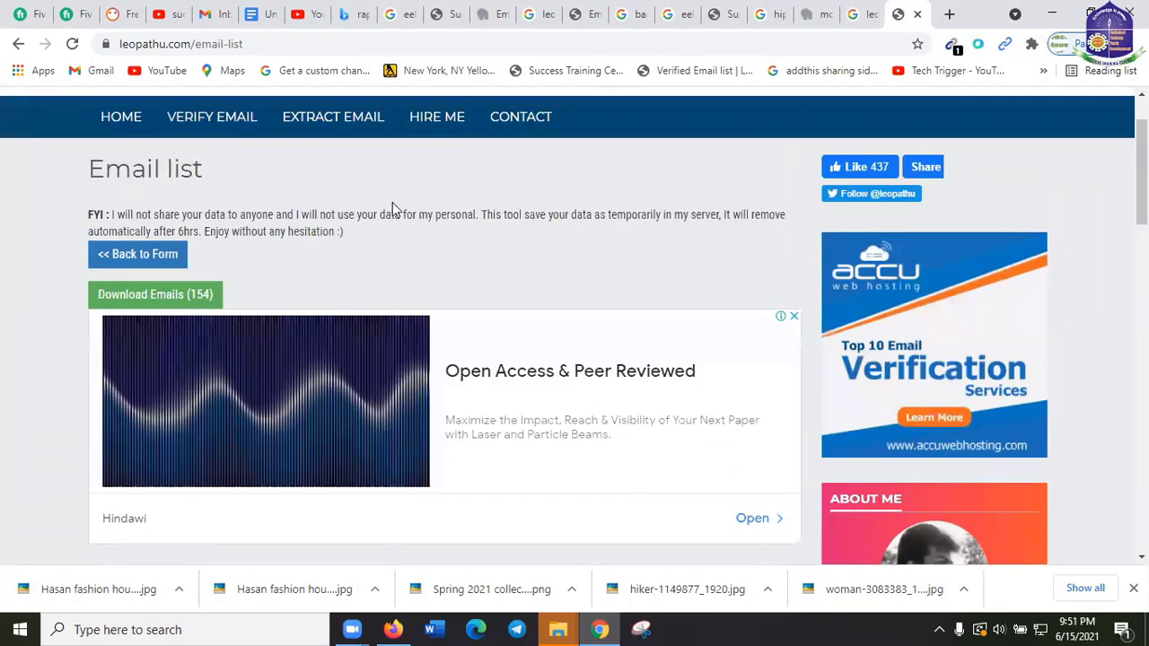
left_click(158, 300)
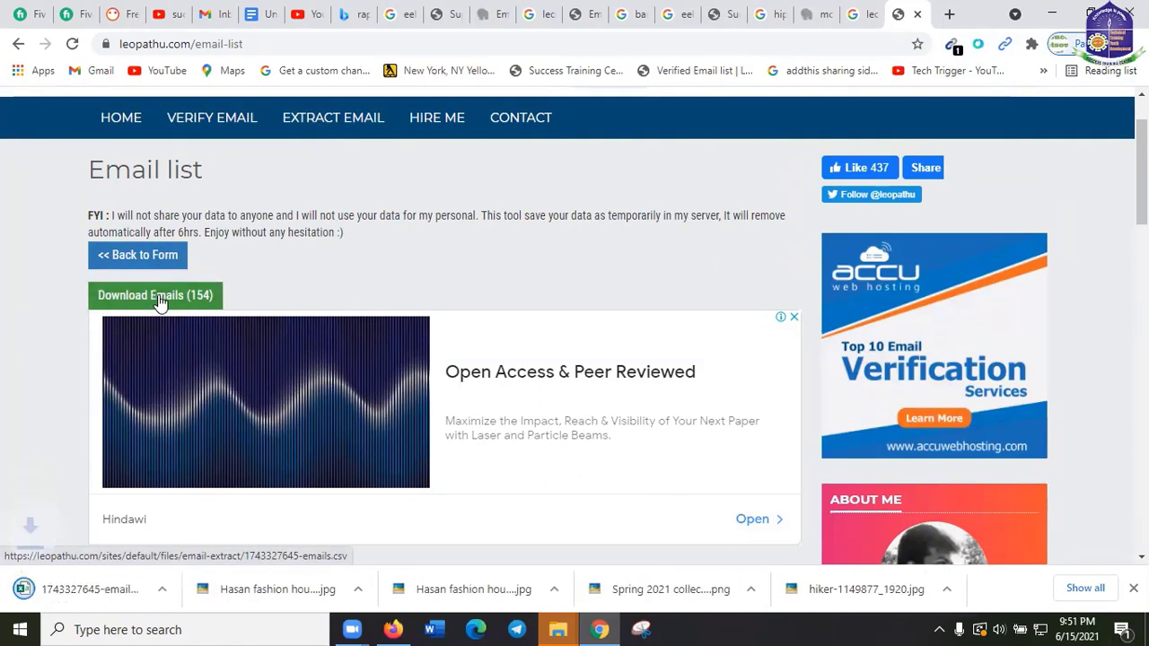
right_click(87, 596)
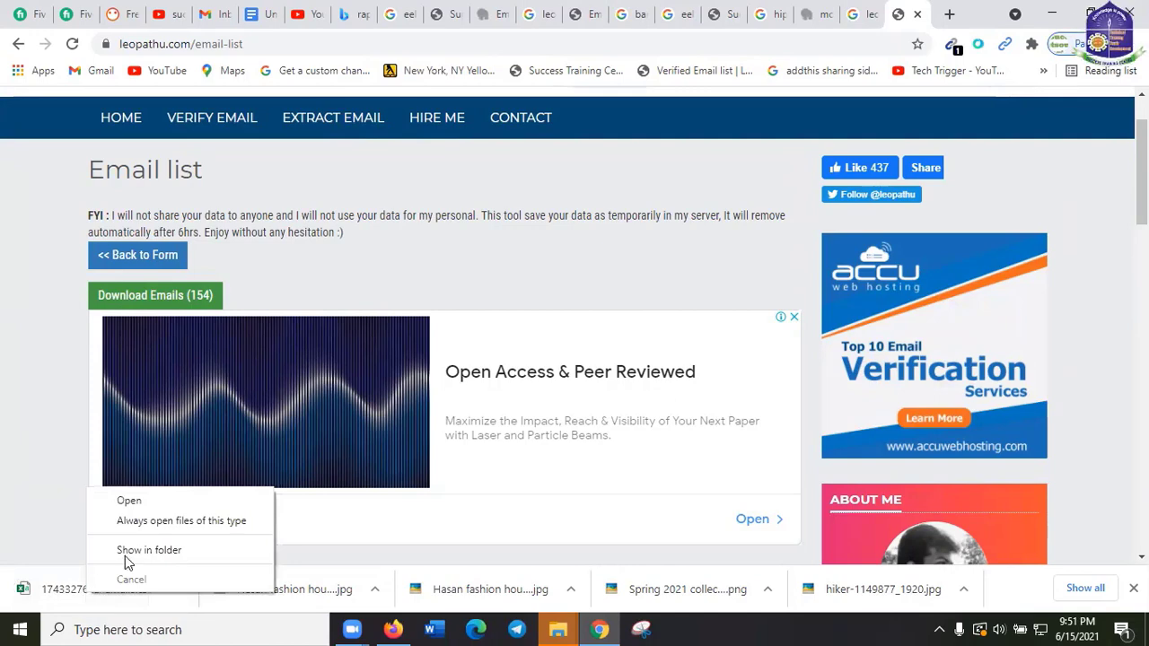
left_click(200, 556)
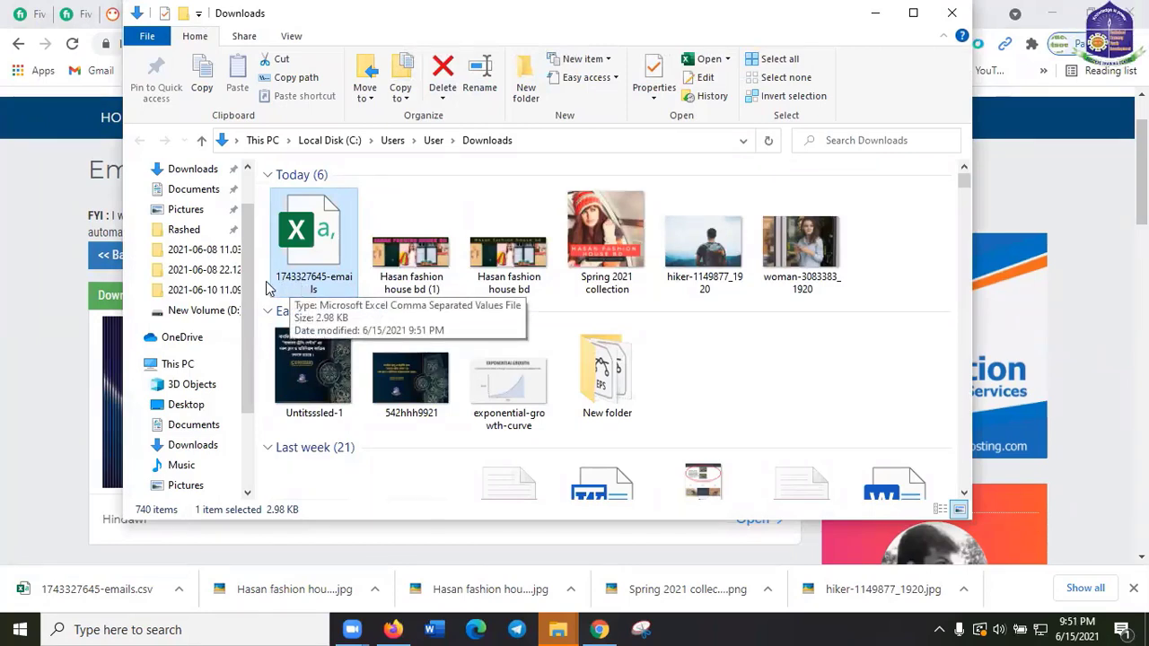
left_click(879, 12)
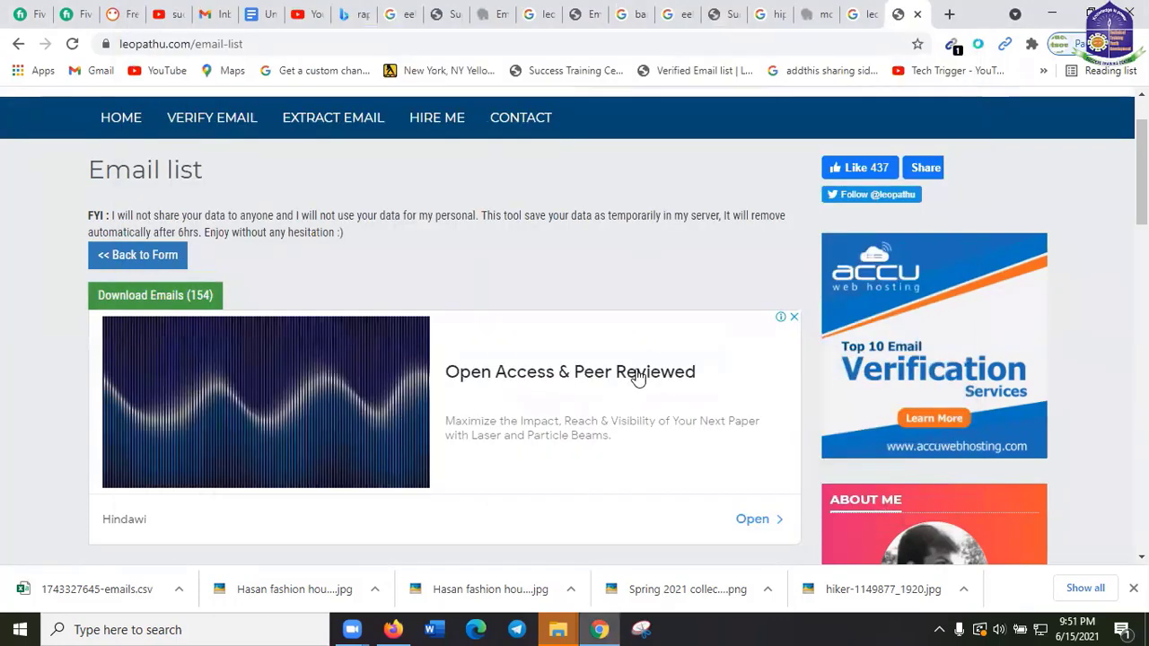
Look over Leopathu's Email list page, from the download option to the lower part of the page.
scroll(635, 377, "down", 1)
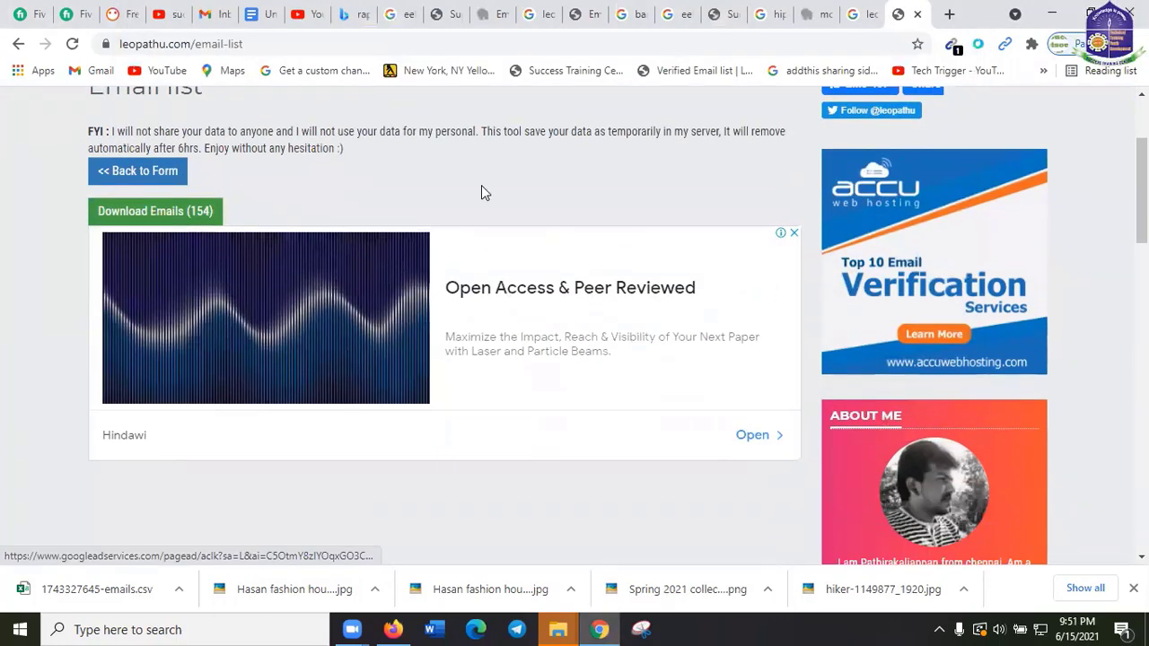
scroll(492, 206, "down", 1)
scroll(510, 220, "up", 3)
scroll(431, 226, "down", 1)
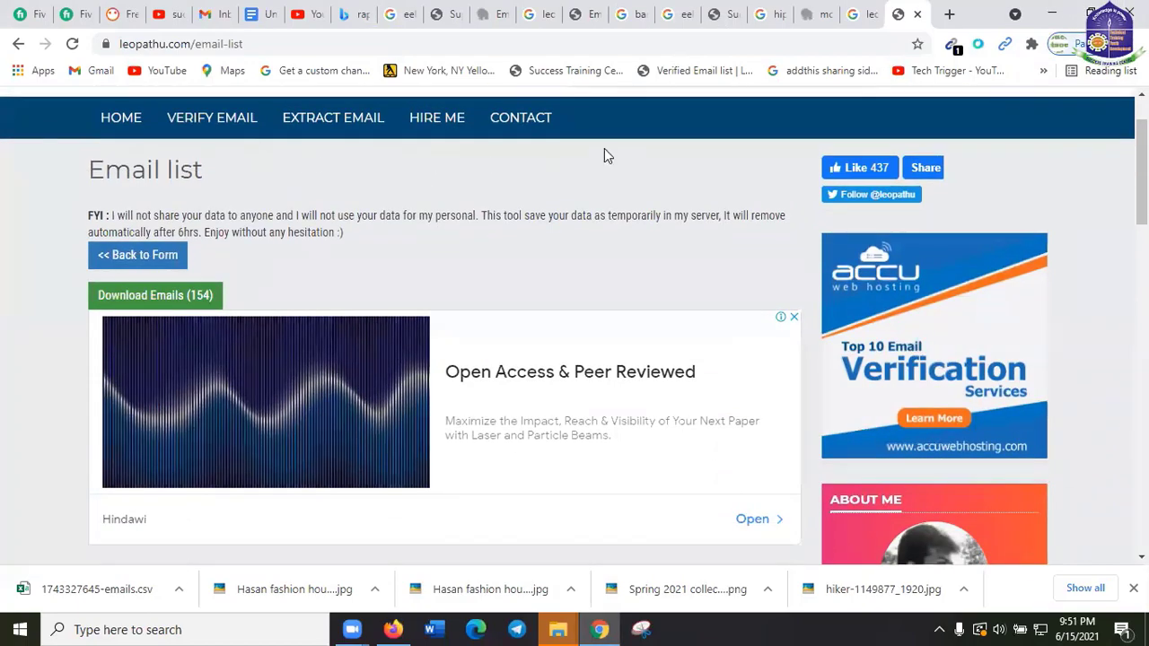
scroll(475, 201, "down", 1)
scroll(475, 200, "up", 1)
scroll(476, 201, "down", 5)
scroll(474, 200, "down", 4)
scroll(475, 200, "up", 10)
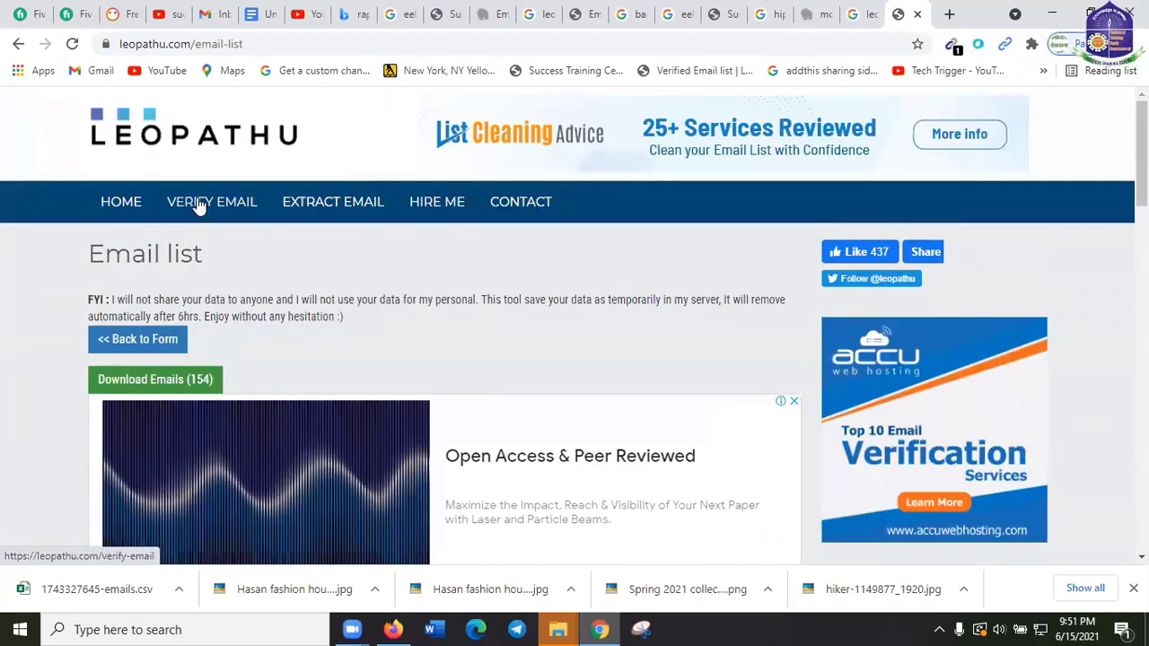
left_click(200, 206)
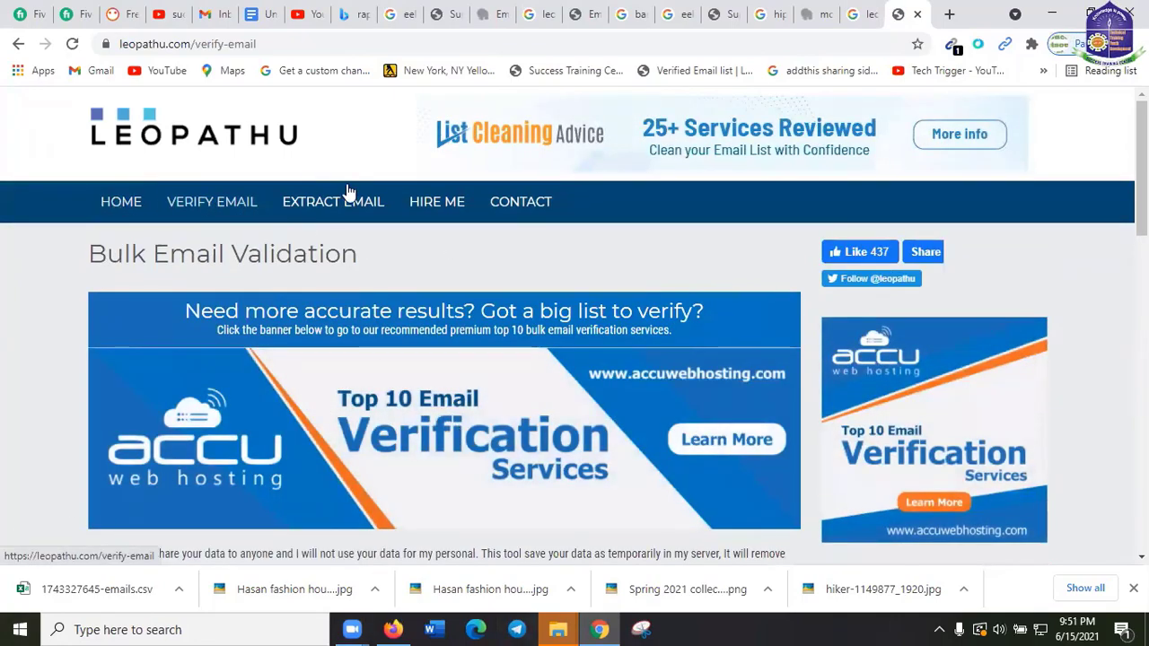
scroll(305, 193, "down", 5)
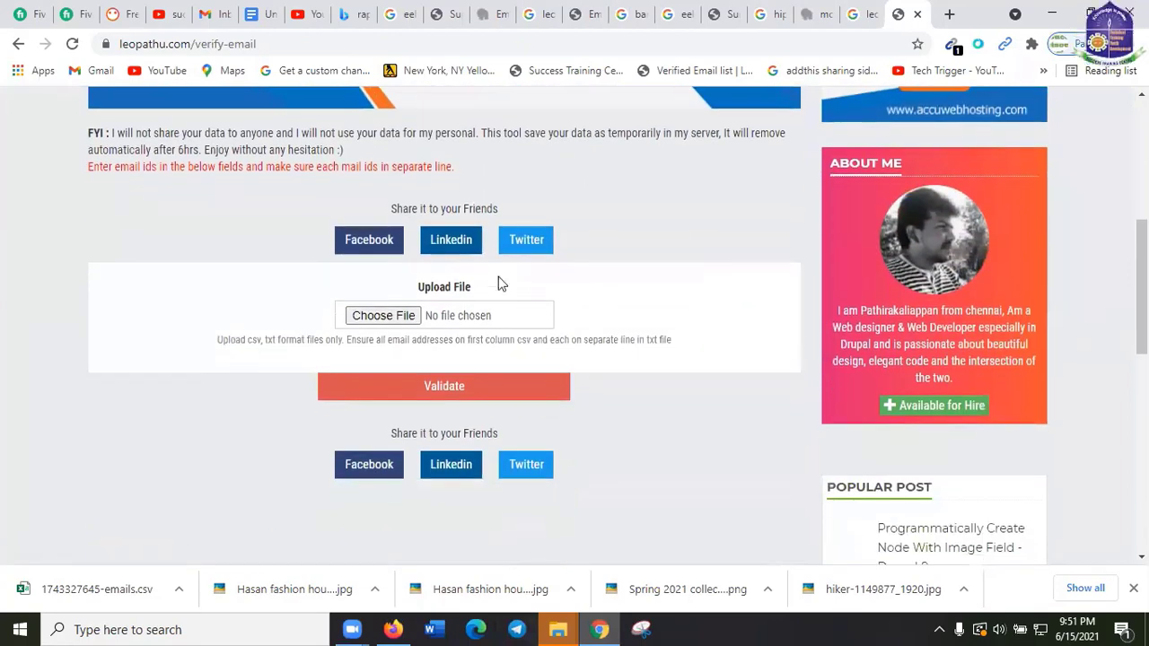
left_click(388, 316)
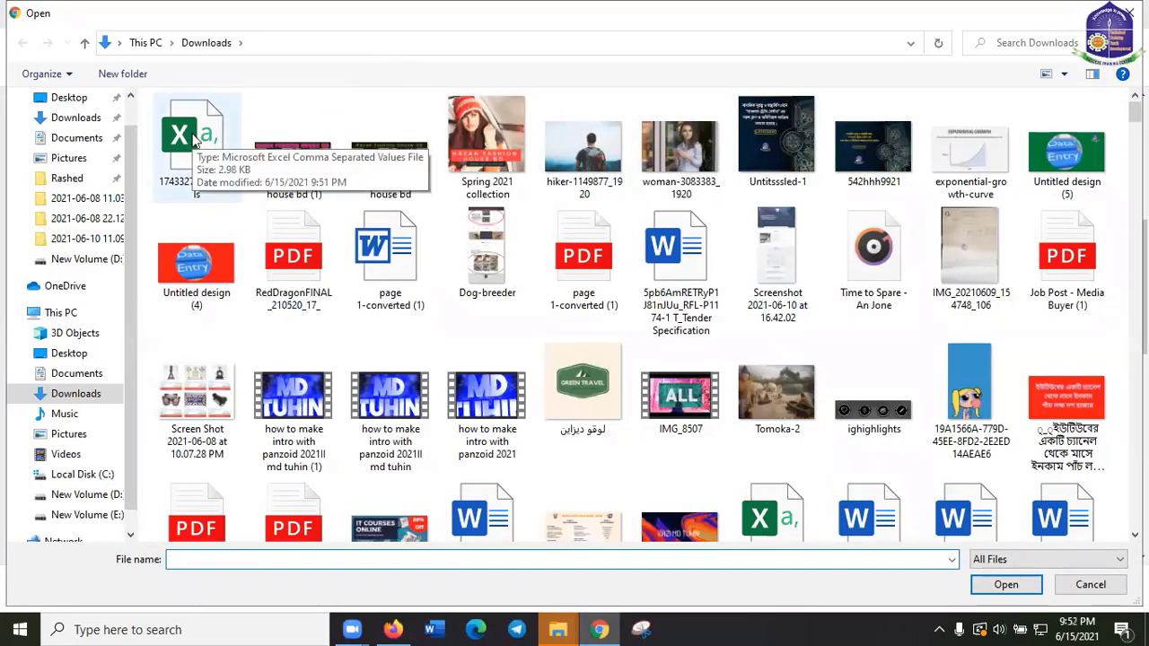
left_click(193, 142)
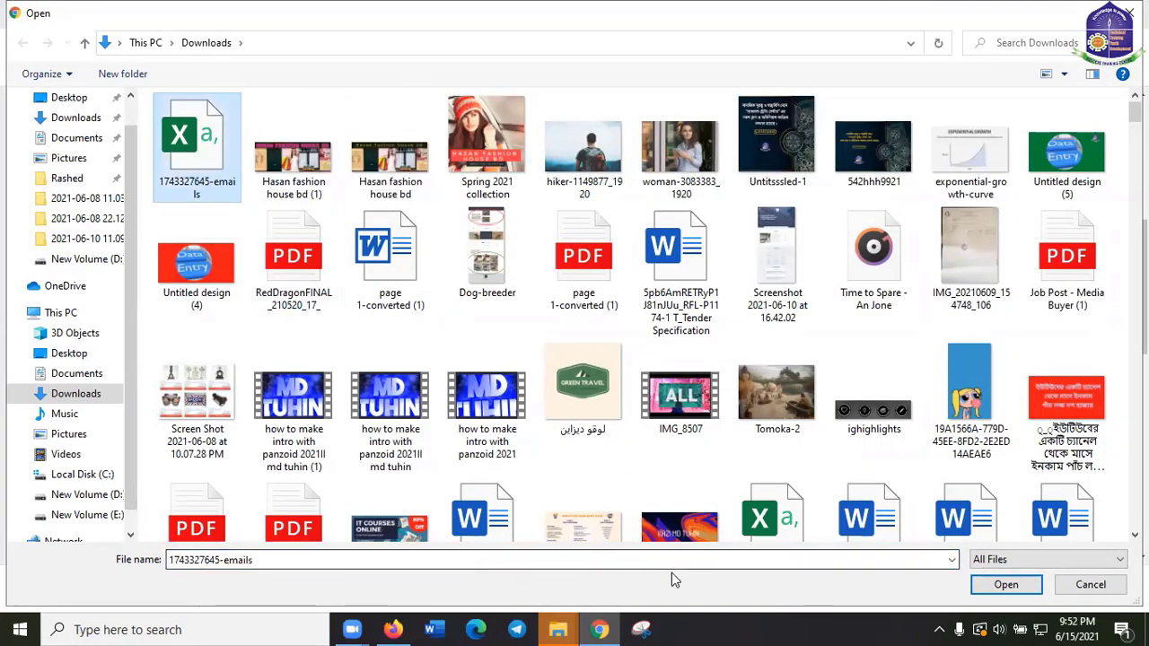
left_click(1005, 586)
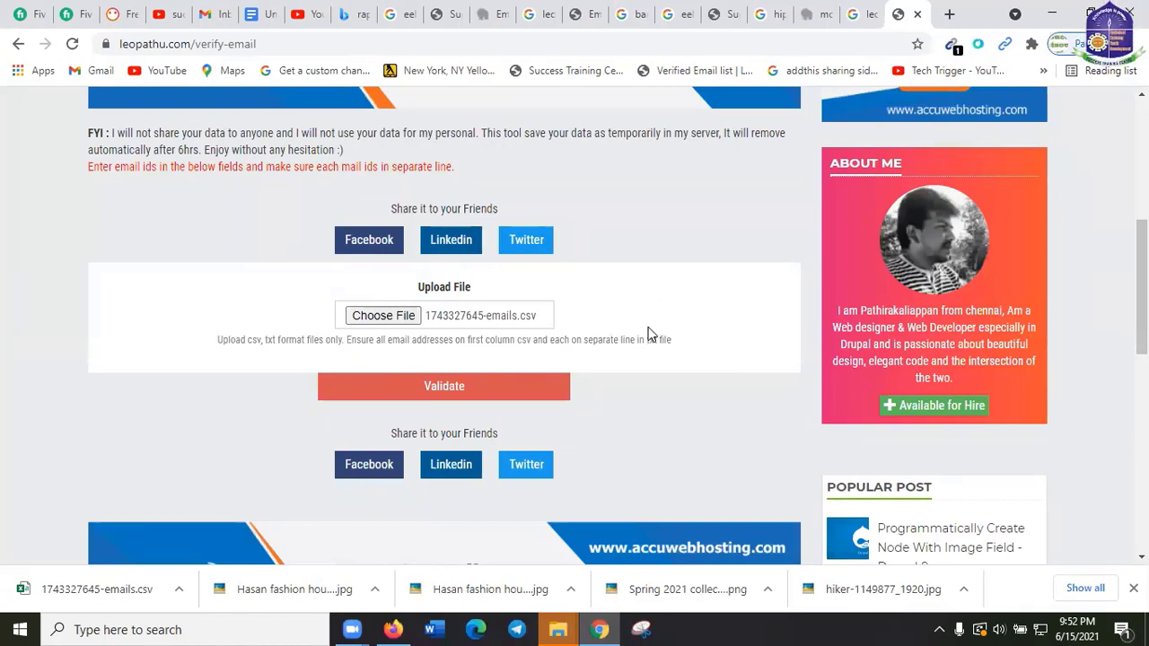
Validate the uploaded email list and bring its entry on the Verified Email list page into view.
scroll(561, 325, "down", 1)
scroll(634, 357, "up", 2)
scroll(653, 355, "up", 4)
scroll(659, 354, "down", 5)
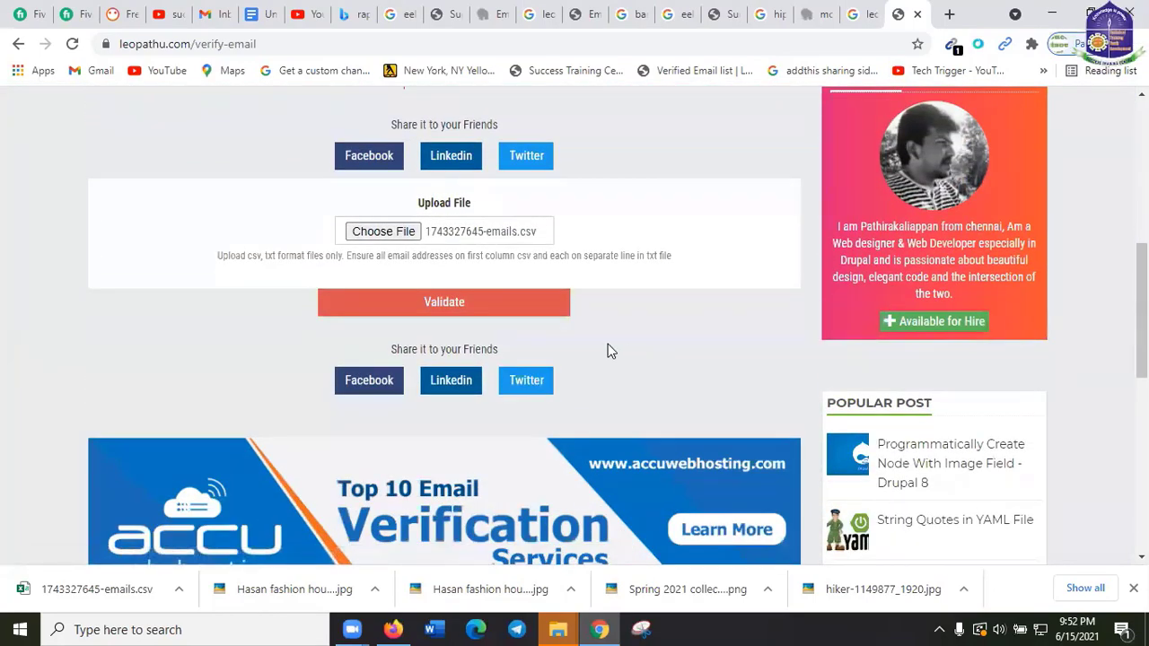
scroll(539, 319, "down", 1)
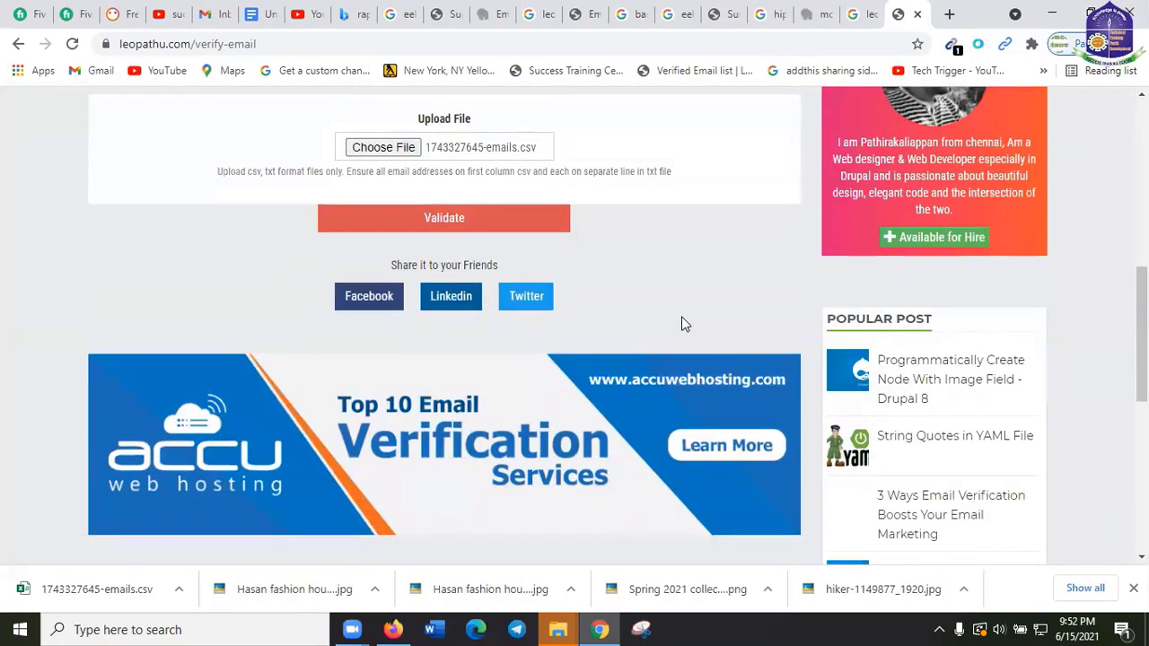
scroll(687, 321, "up", 2)
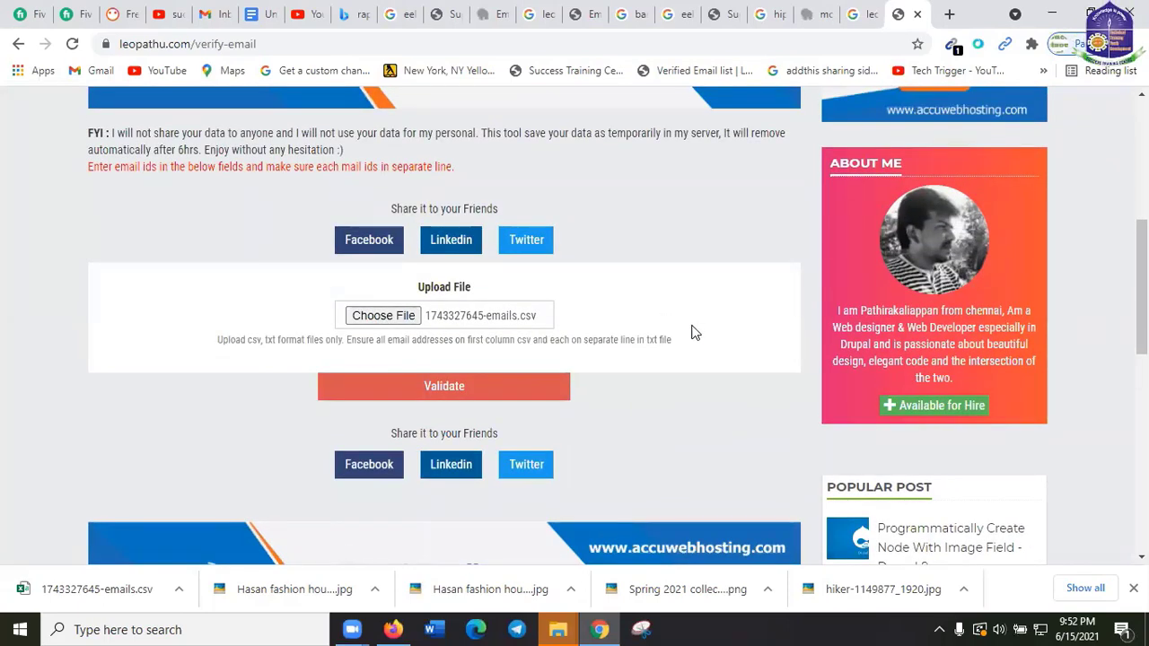
scroll(691, 330, "down", 2)
scroll(412, 308, "down", 1)
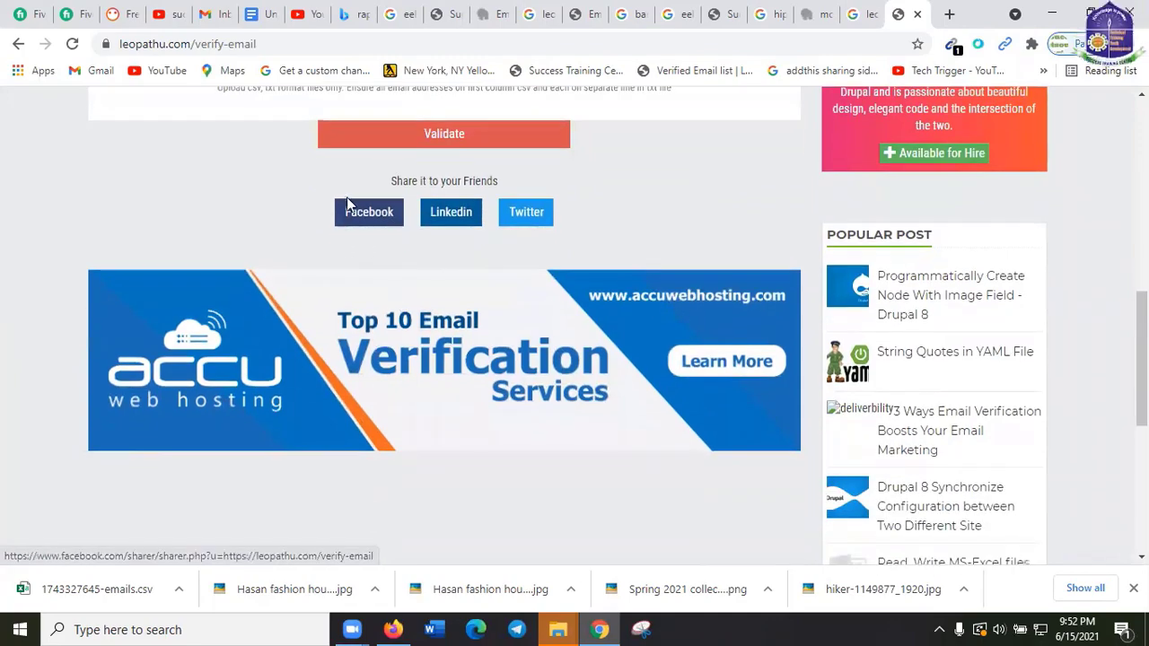
scroll(646, 255, "down", 5)
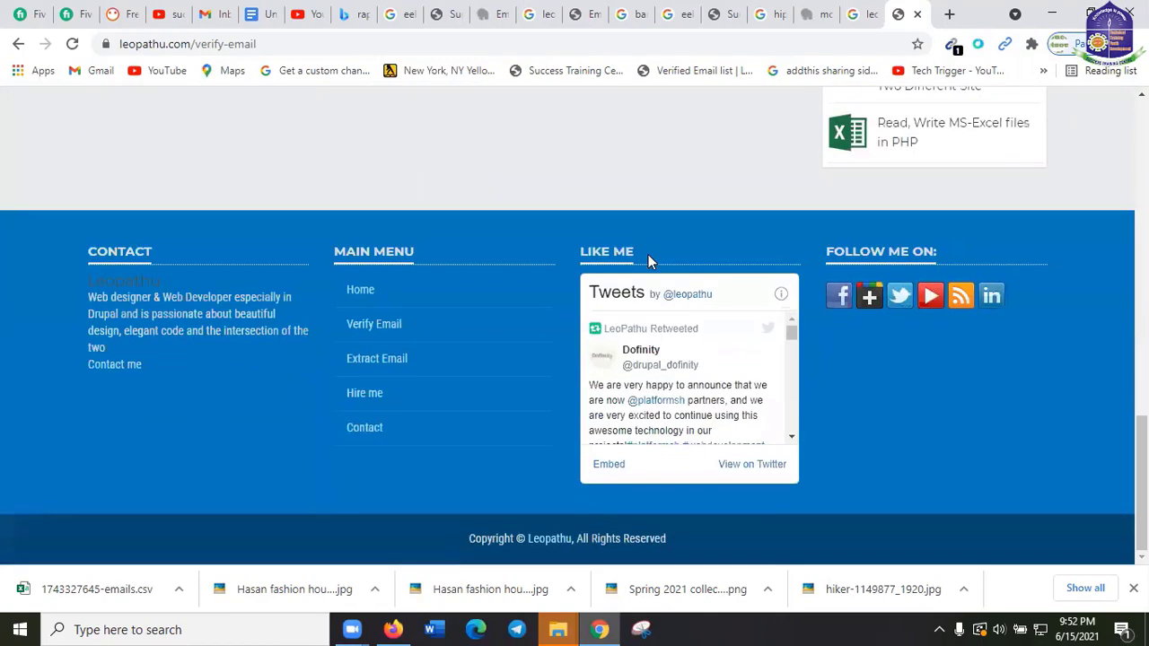
scroll(693, 162, "up", 5)
scroll(695, 162, "up", 2)
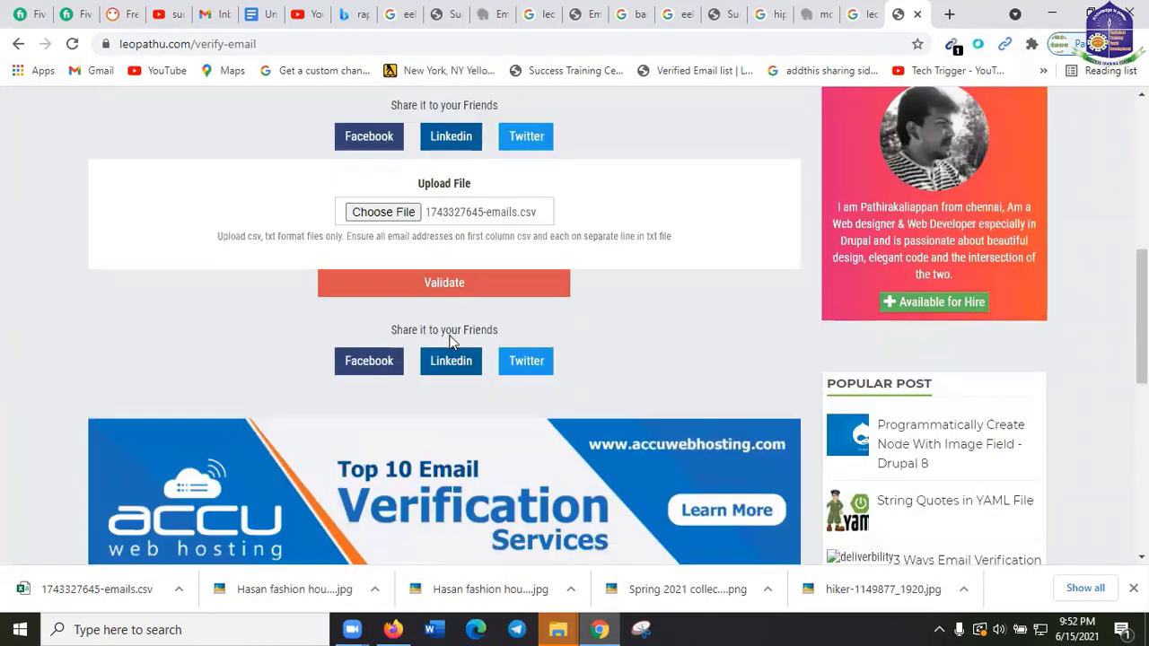
left_click(450, 282)
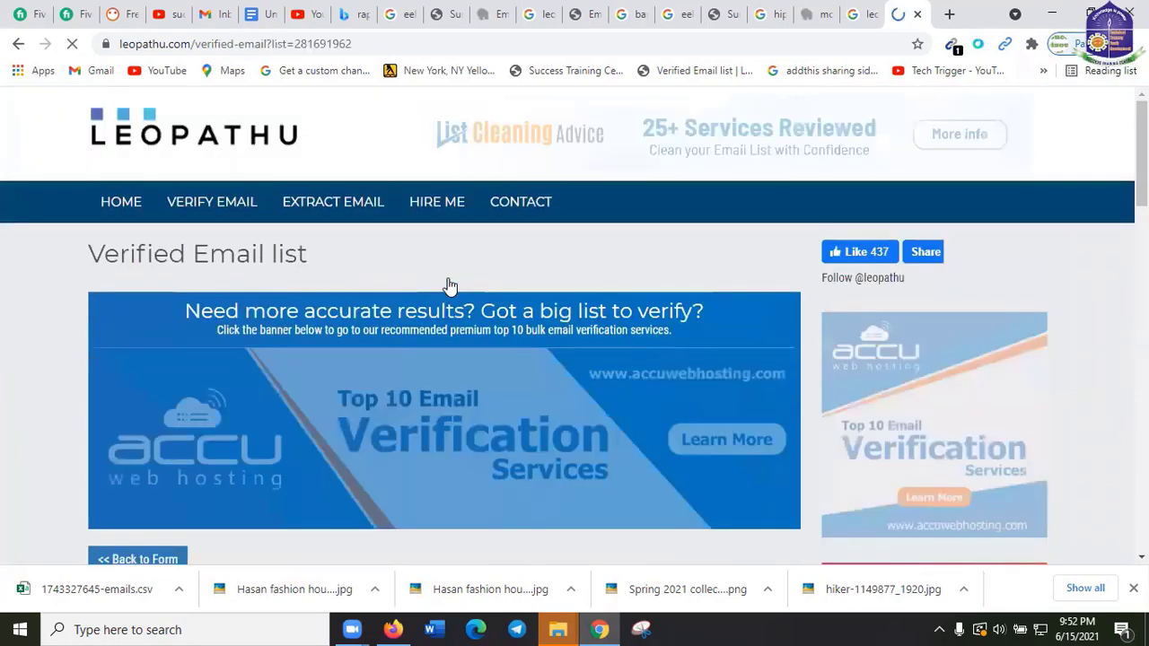
scroll(762, 268, "down", 4)
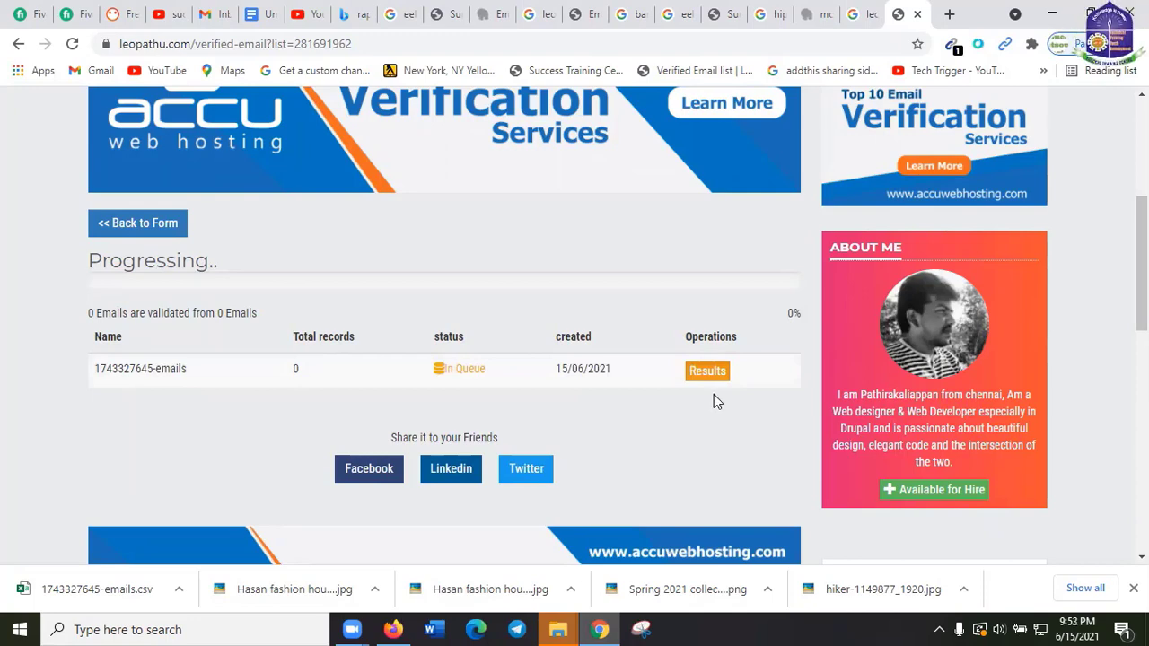
Switch to Firefox, look over the Success Training Center of Bangladesh page on Facebook, and minimize the browser.
left_click(393, 629)
scroll(637, 183, "down", 3)
scroll(590, 218, "up", 3)
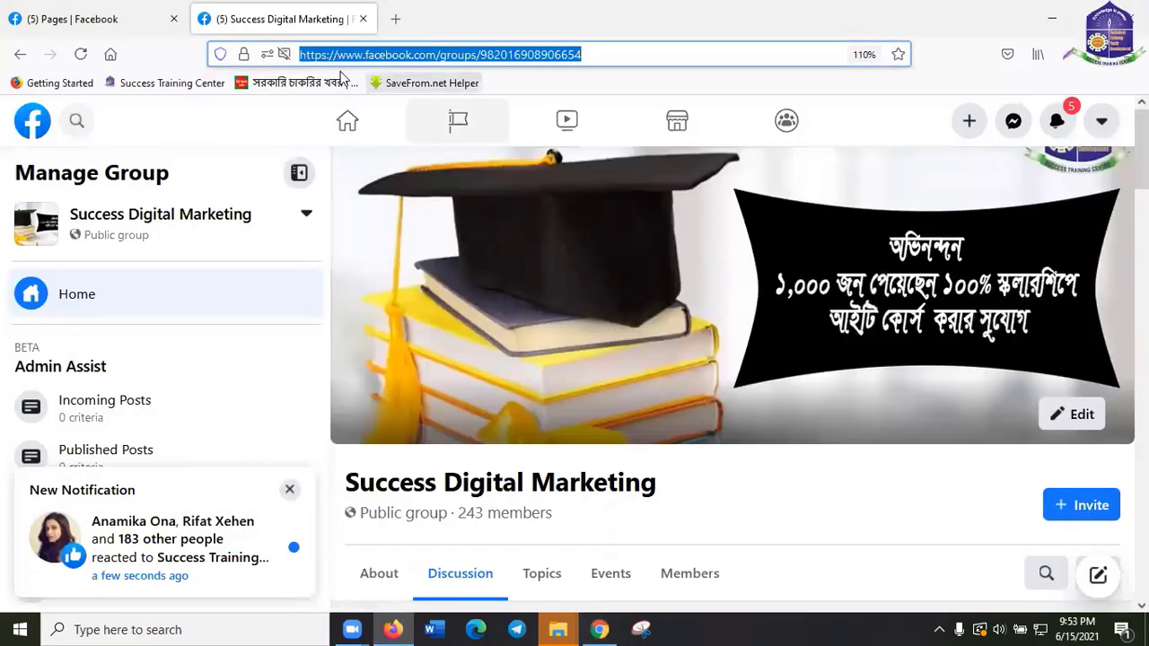
left_click(483, 124)
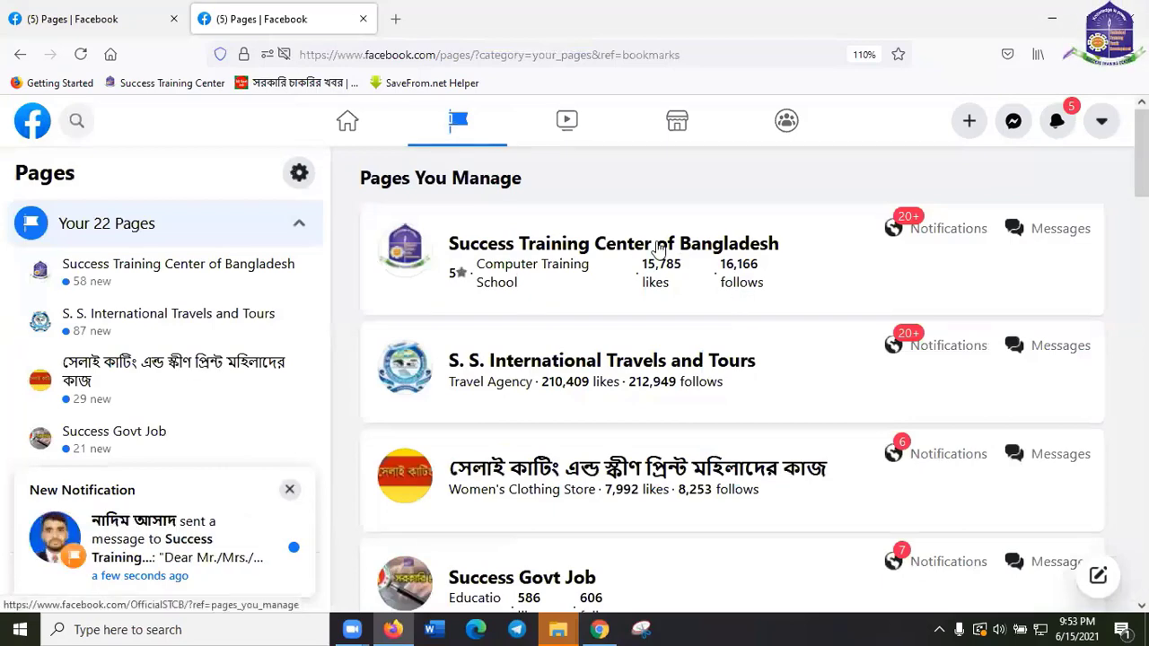
left_click(660, 251)
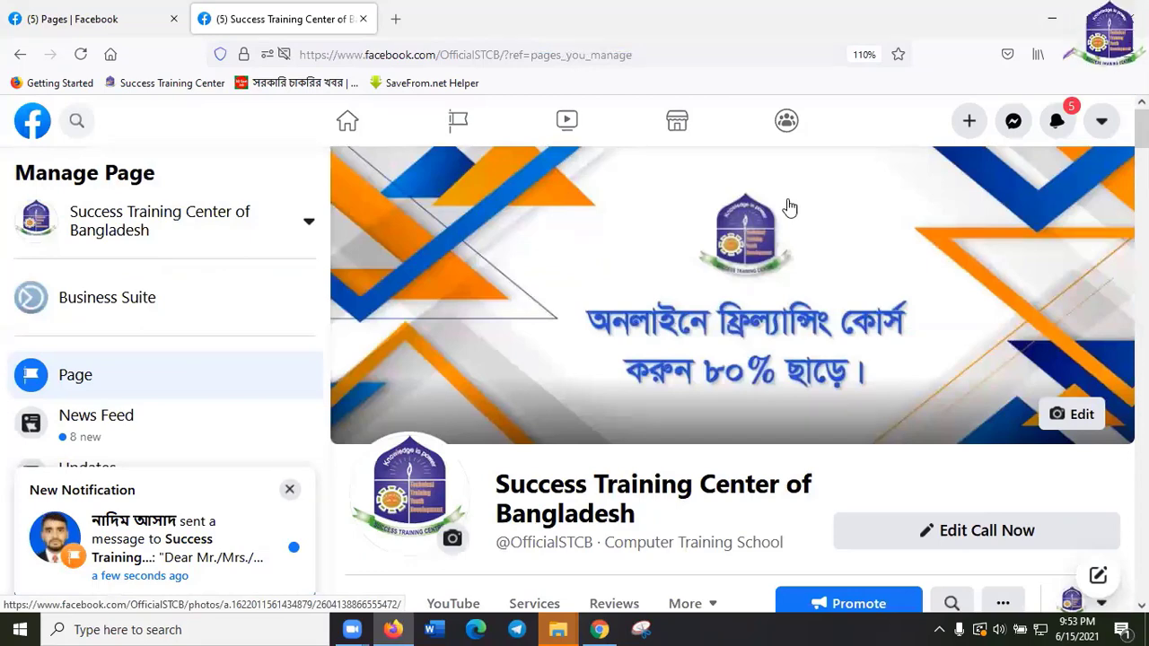
scroll(682, 233, "down", 4)
scroll(714, 262, "down", 1)
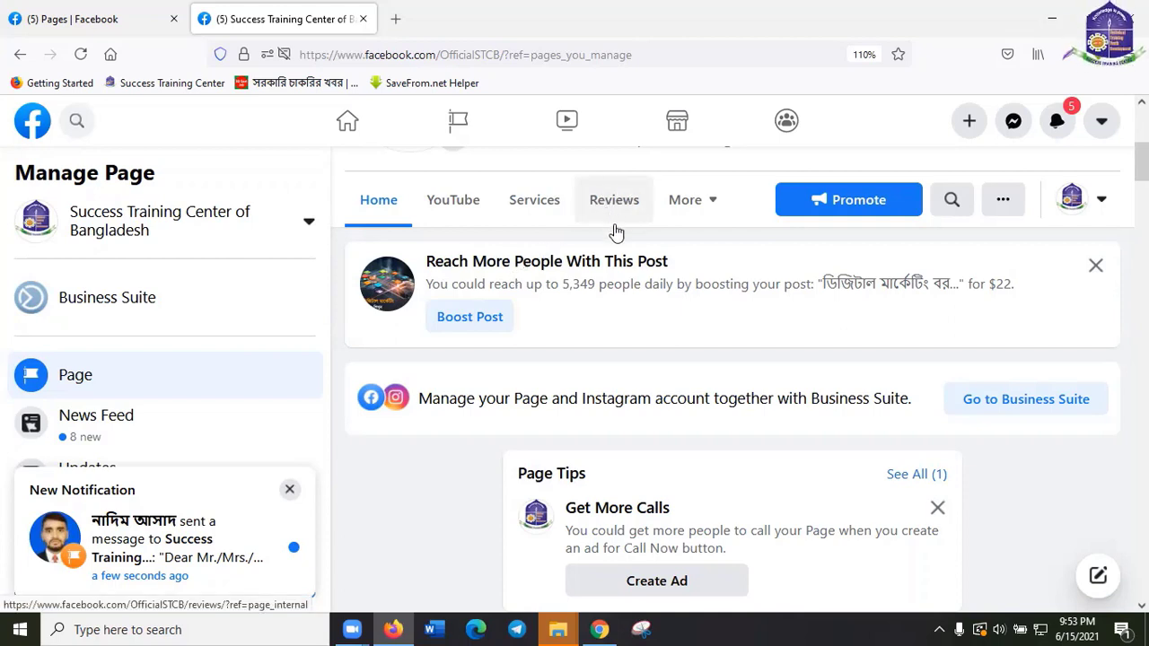
left_click(1054, 24)
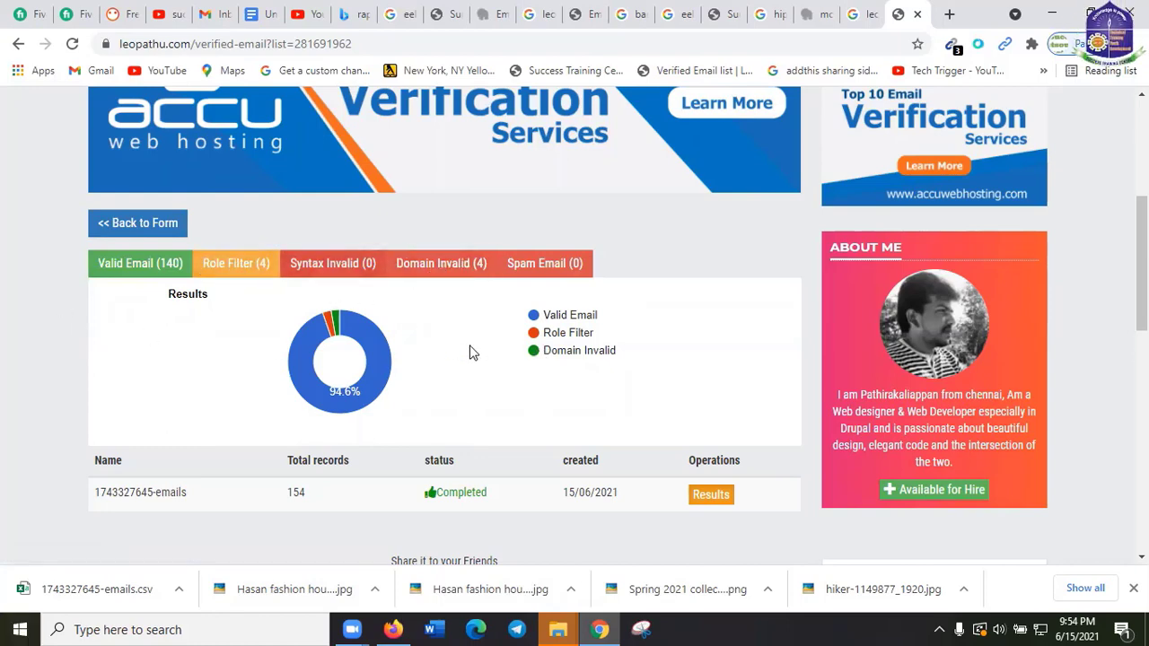
scroll(655, 428, "down", 1)
scroll(641, 333, "down", 1)
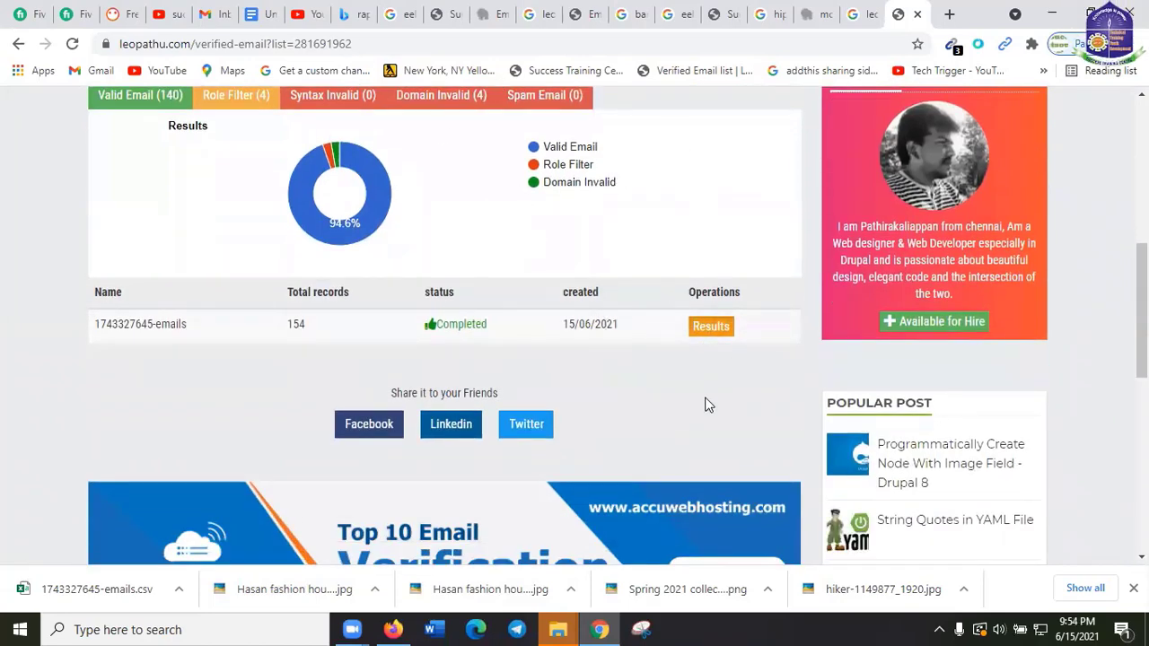
left_click(710, 329)
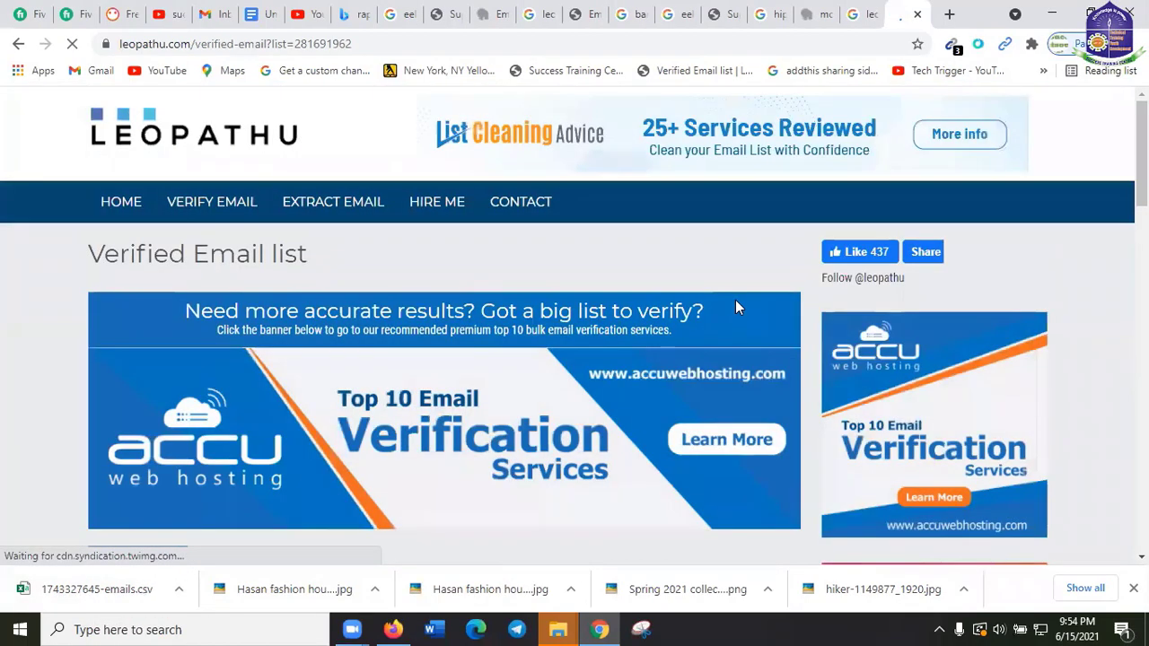
scroll(600, 296, "down", 1)
scroll(598, 296, "down", 4)
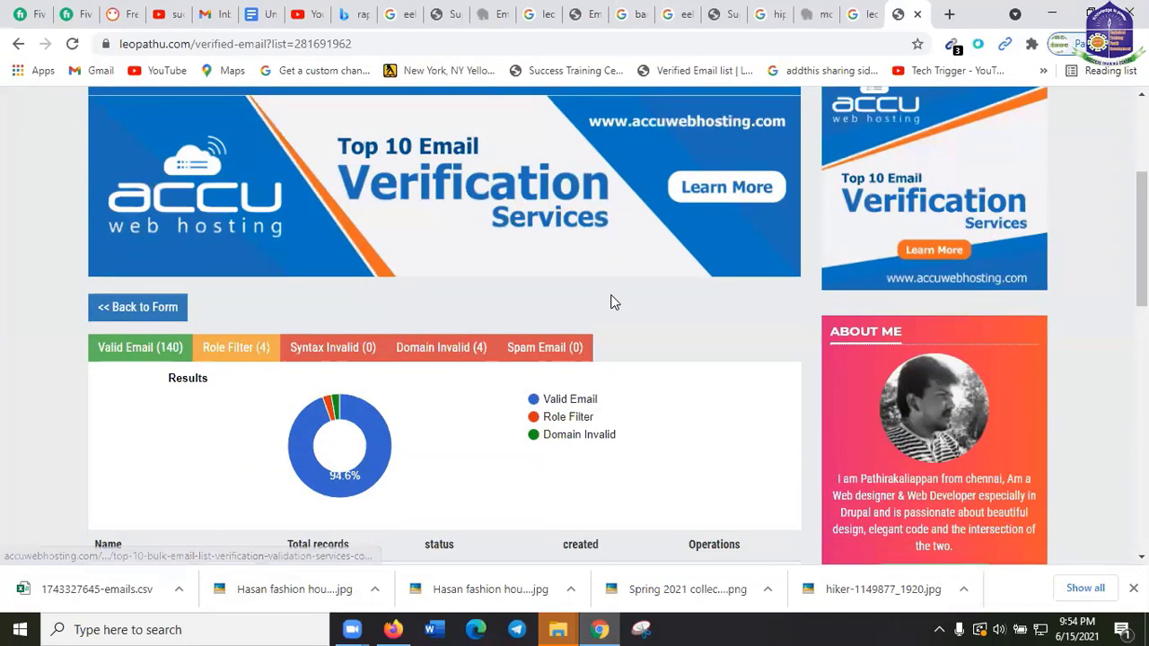
Examine the validation chart, the result categories and the list's status on the Verified Email list page.
scroll(671, 282, "down", 1)
scroll(670, 285, "down", 2)
scroll(659, 289, "up", 2)
scroll(664, 277, "up", 2)
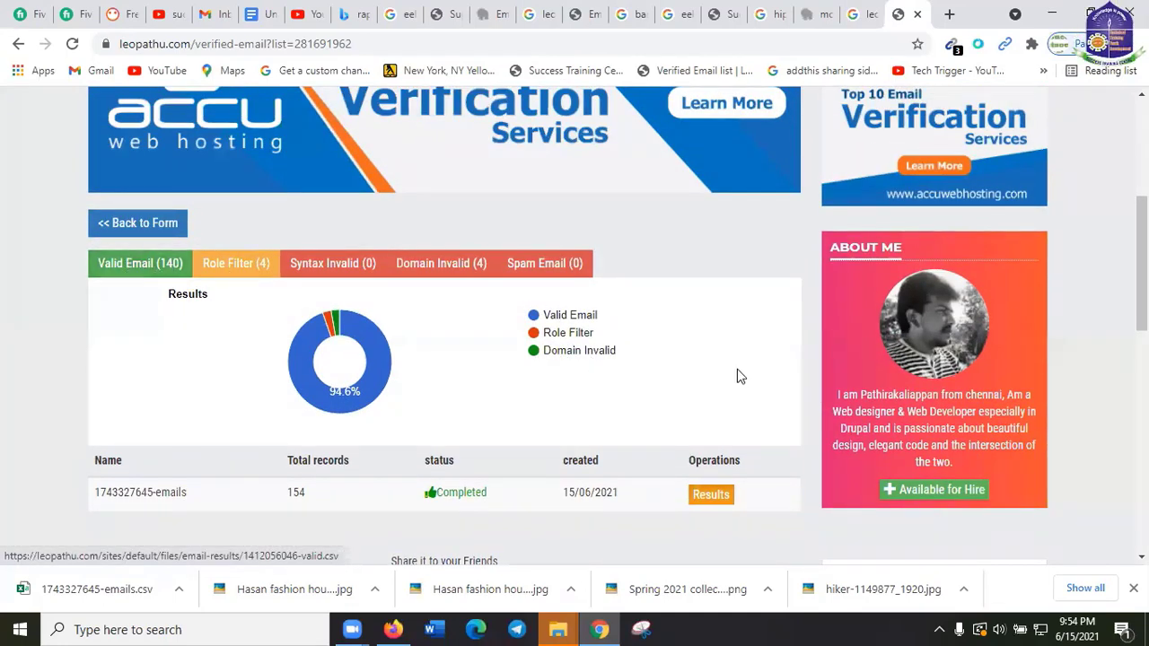
scroll(749, 375, "down", 4)
scroll(750, 375, "down", 3)
scroll(498, 334, "up", 4)
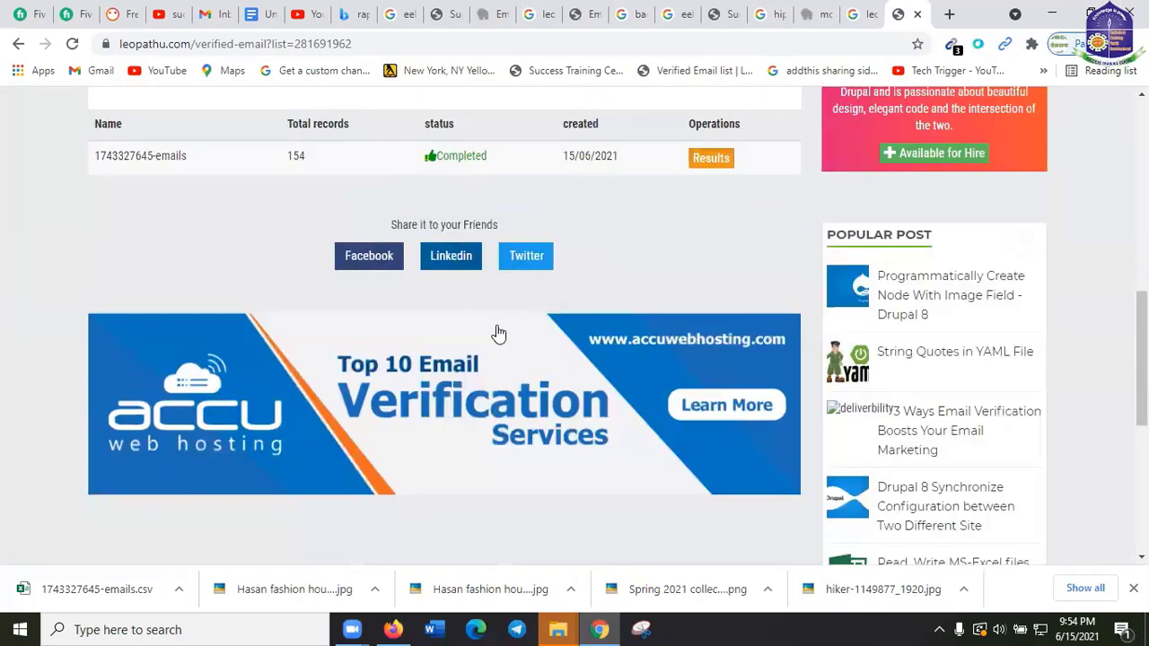
scroll(498, 334, "down", 2)
scroll(436, 279, "up", 8)
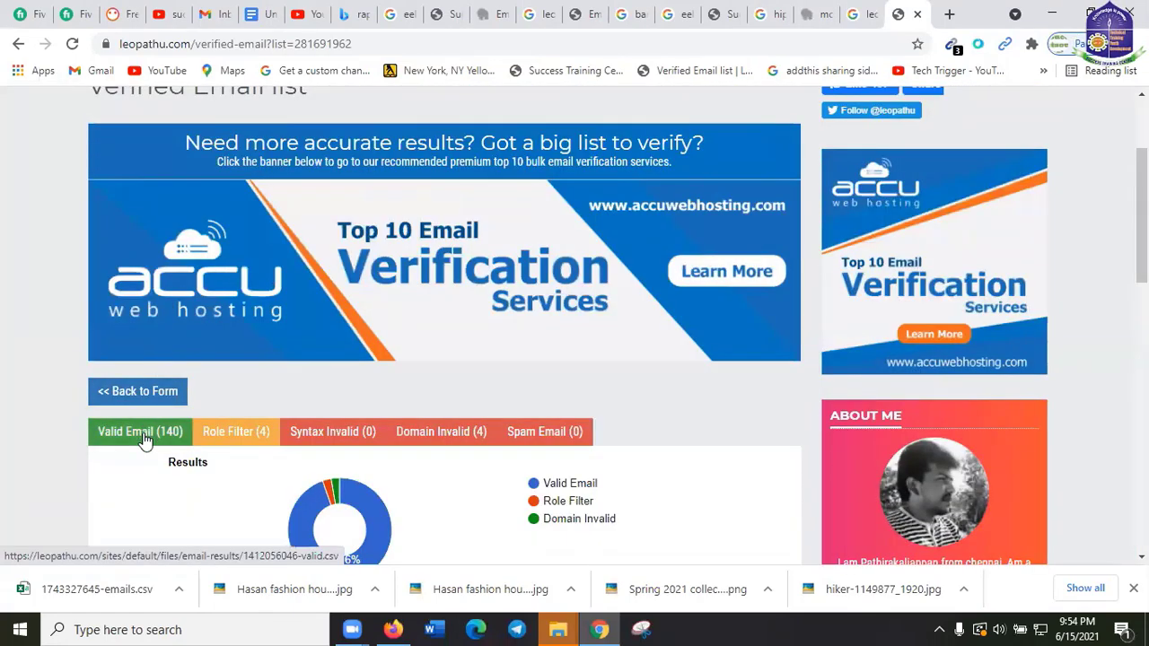
Download the valid emails as a CSV file and show it in the Downloads folder.
left_click(144, 438)
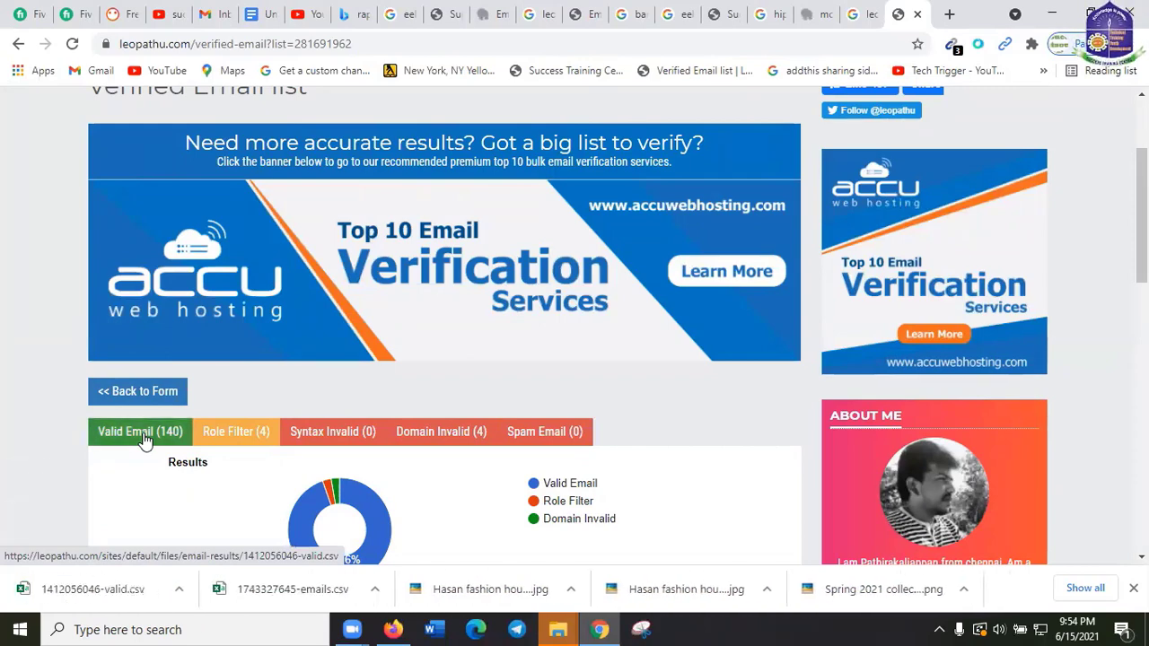
scroll(232, 384, "down", 1)
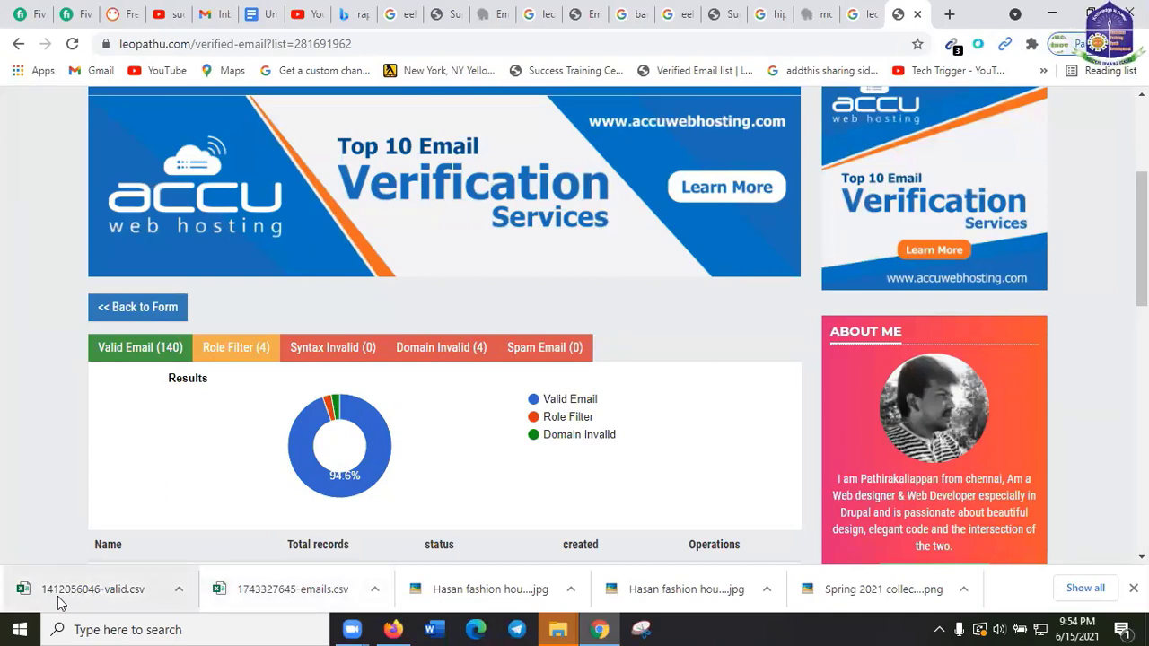
right_click(166, 591)
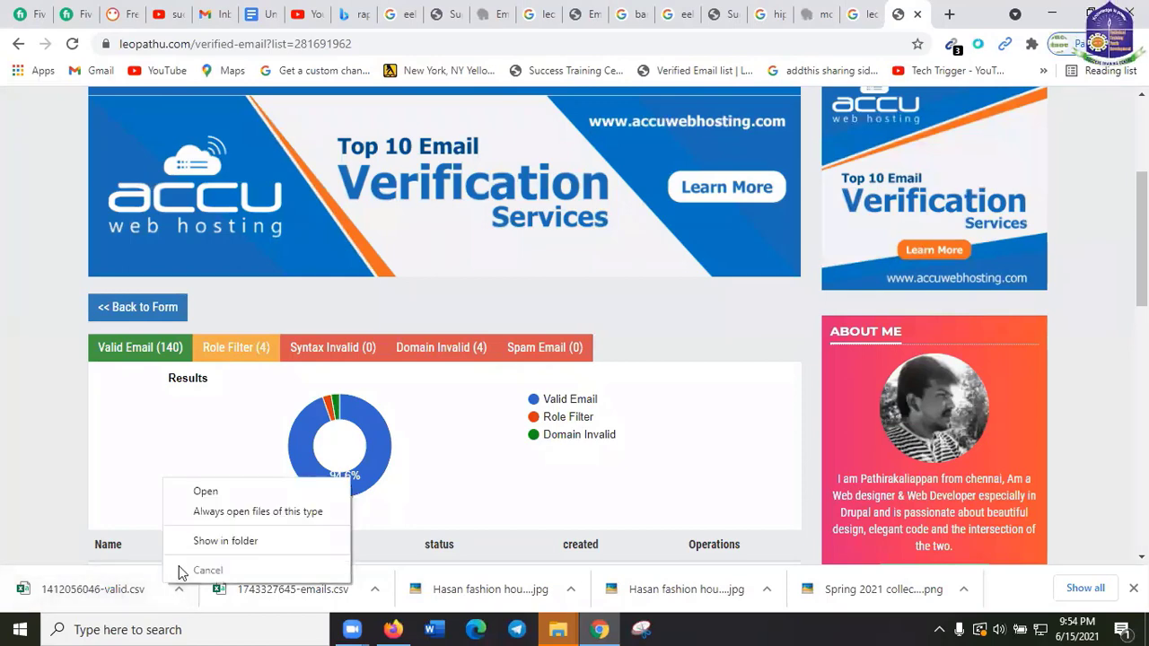
left_click(250, 544)
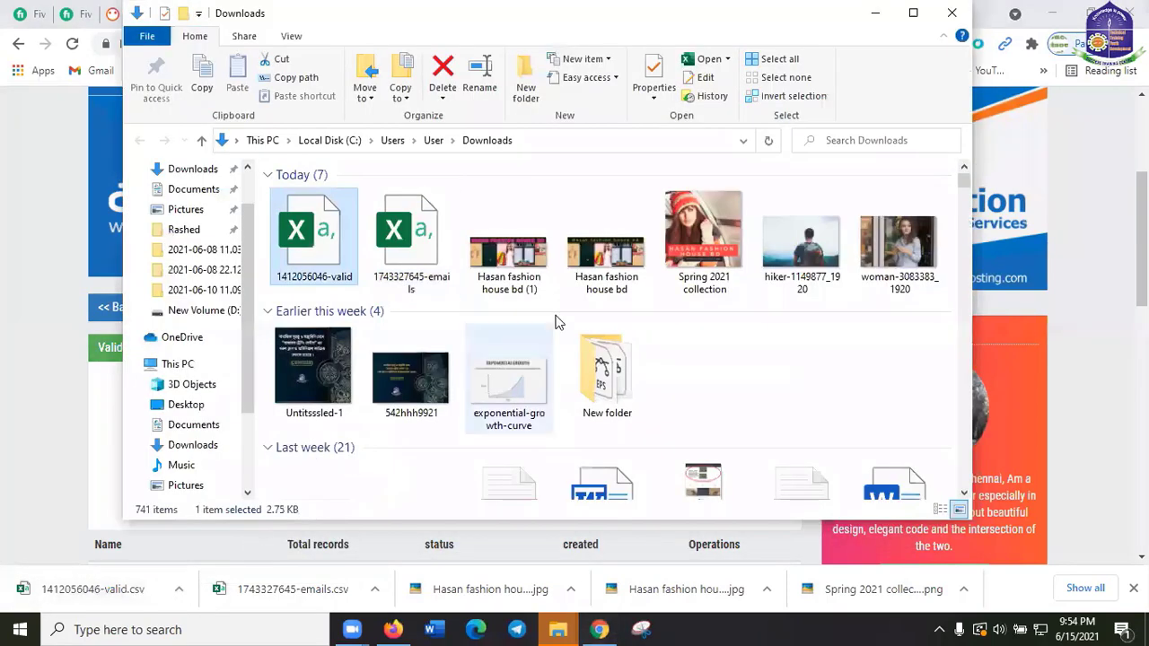
right_click(313, 225)
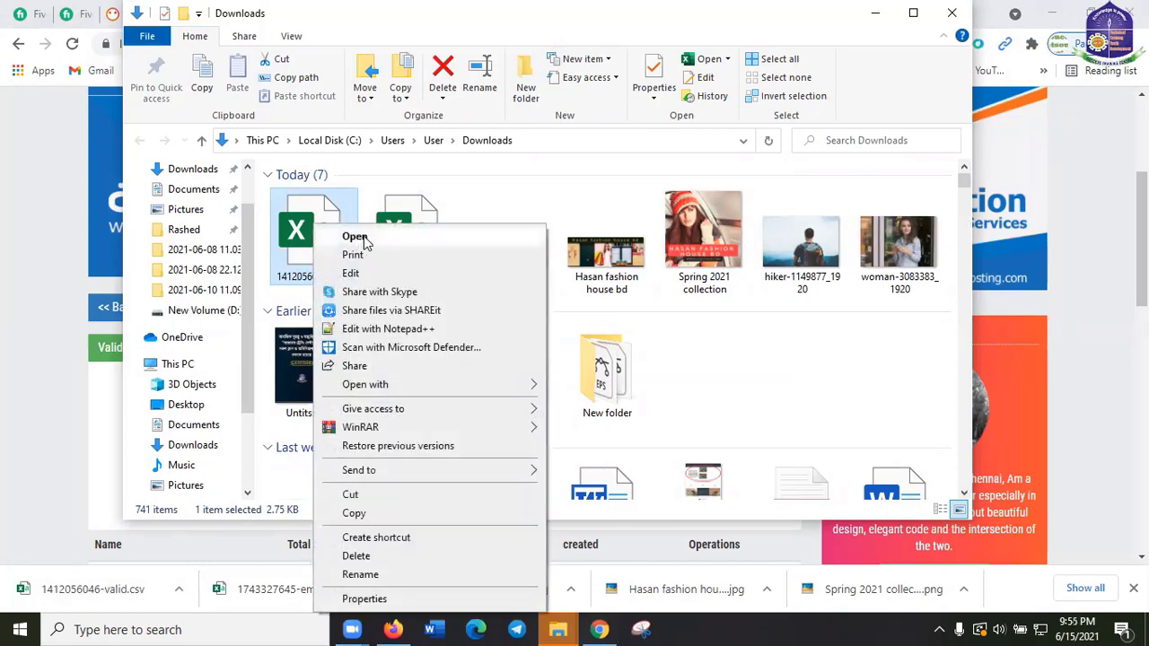
left_click(354, 237)
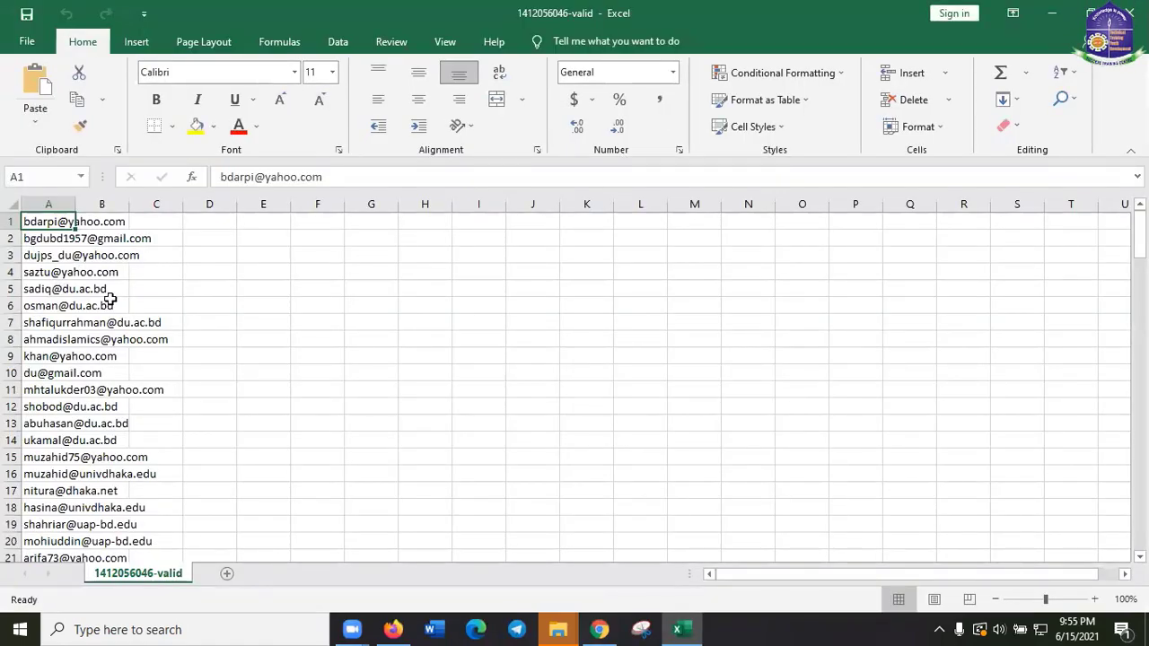
scroll(104, 288, "down", 6)
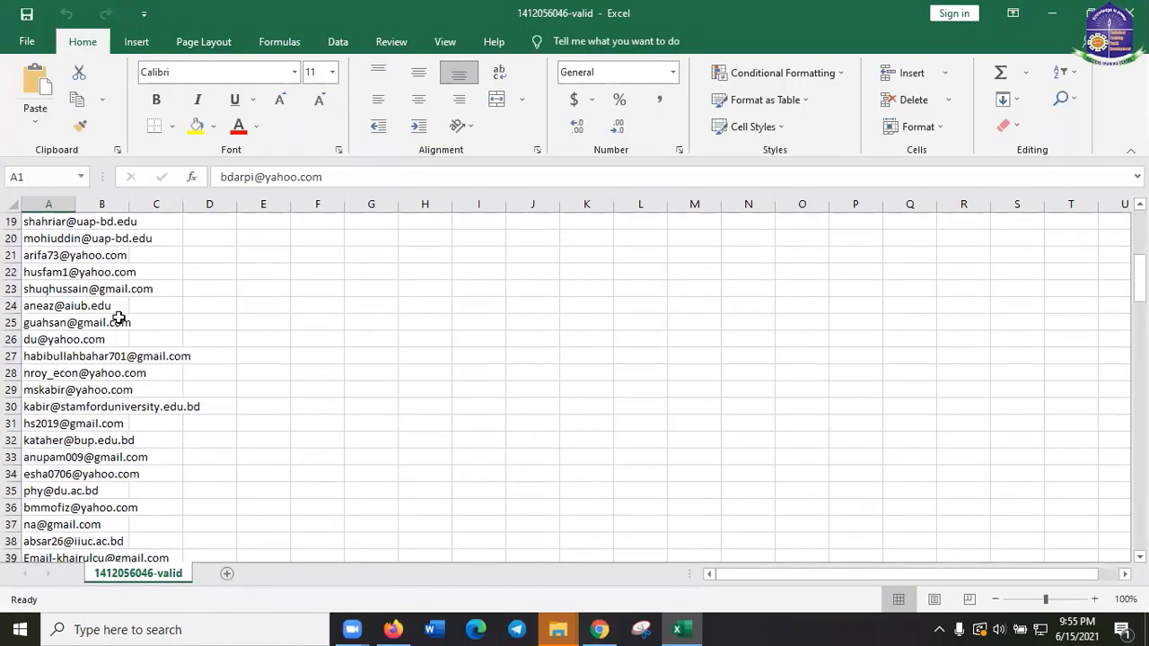
scroll(118, 318, "up", 6)
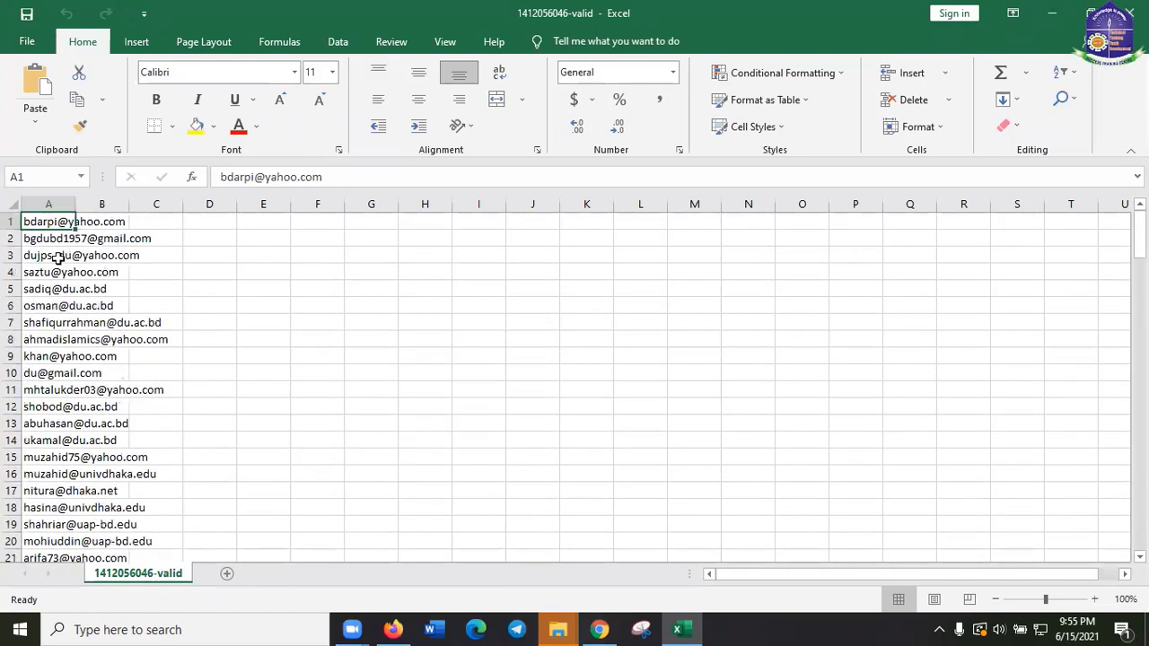
scroll(57, 288, "down", 20)
scroll(91, 545, "down", 14)
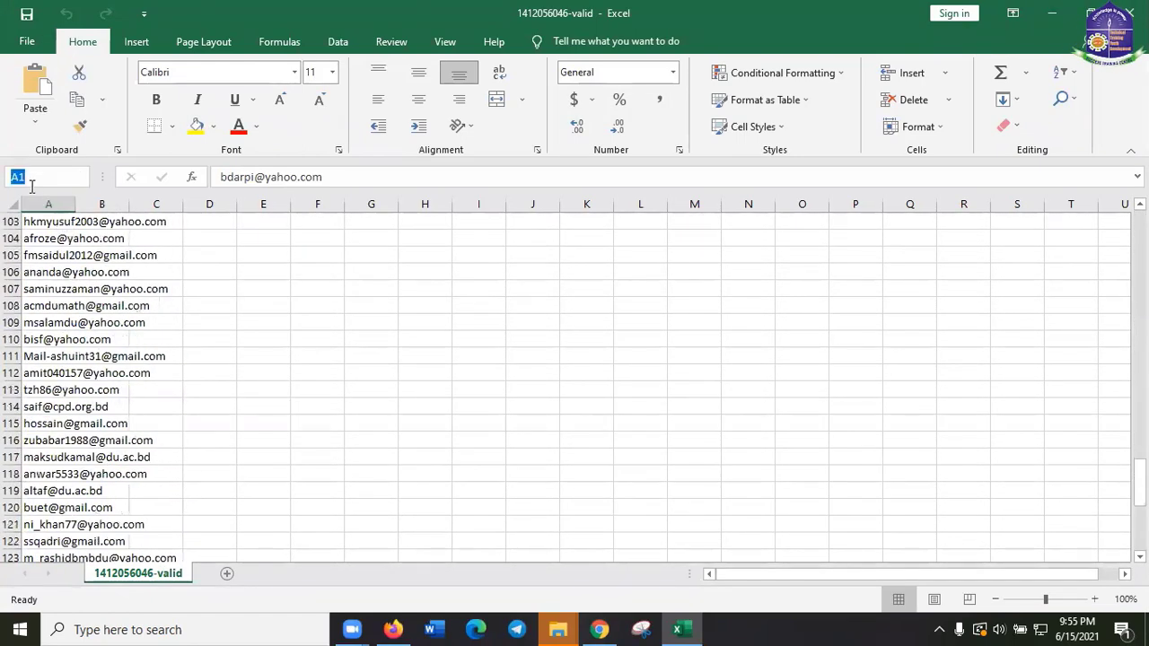
Try to go to the reference 140 in the valid email sheet.
type("140")
key("Return")
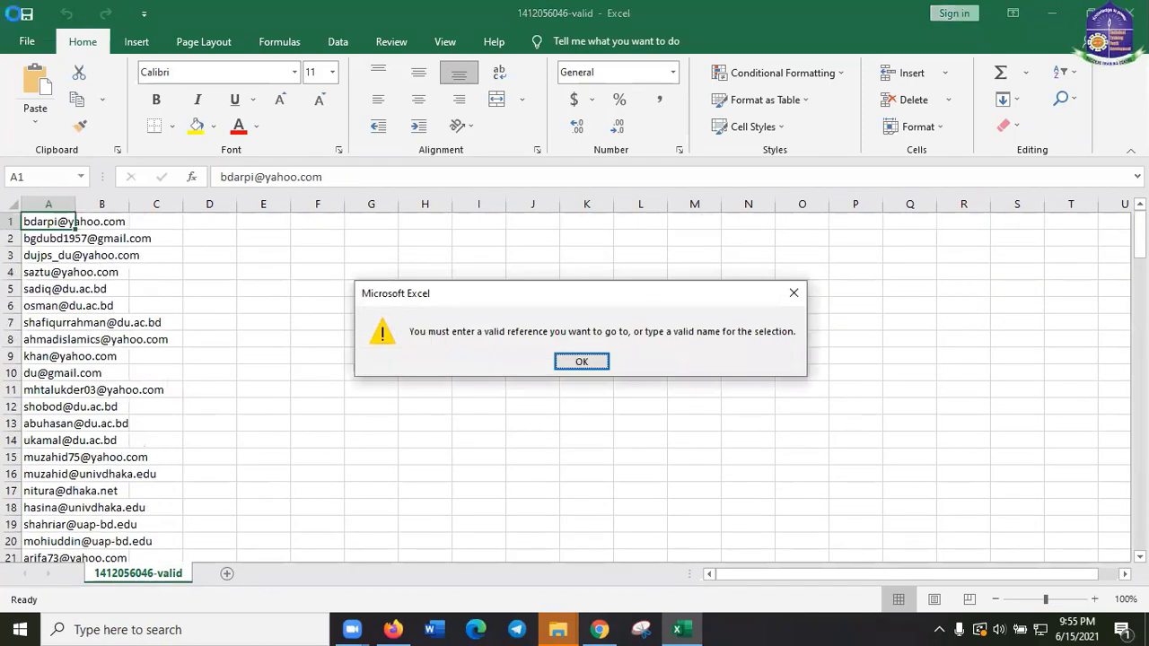
left_click(582, 361)
scroll(226, 420, "down", 6)
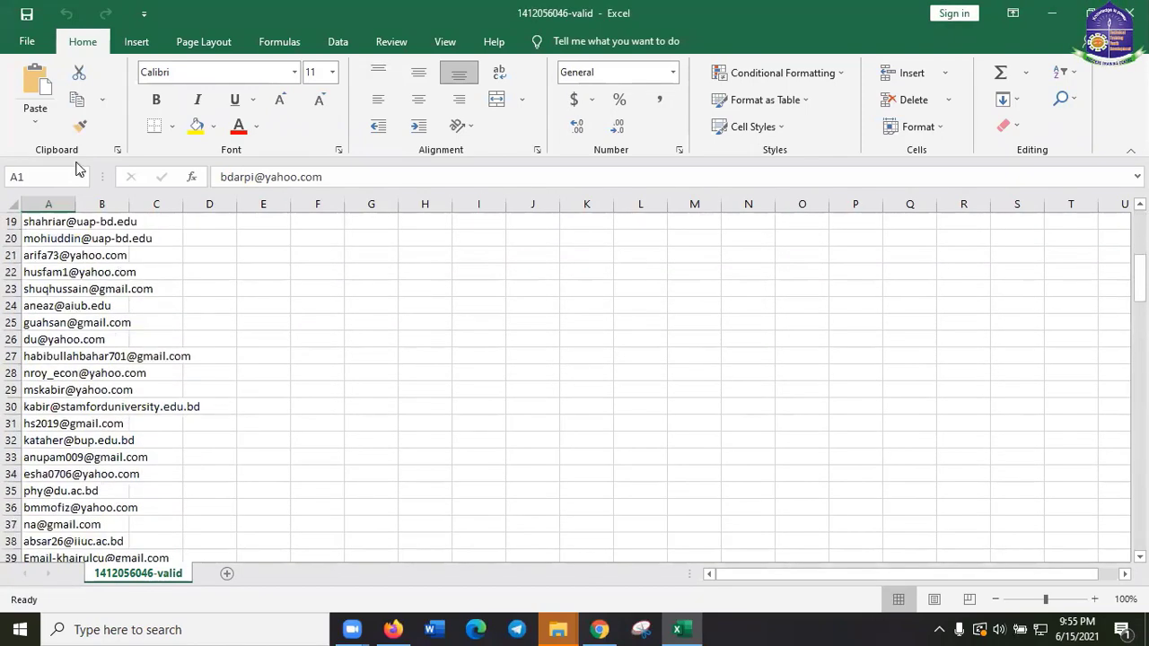
Go to cell A140 in the valid email sheet and look back through the addresses up to row 1.
left_click(41, 178)
type("40")
key("Return")
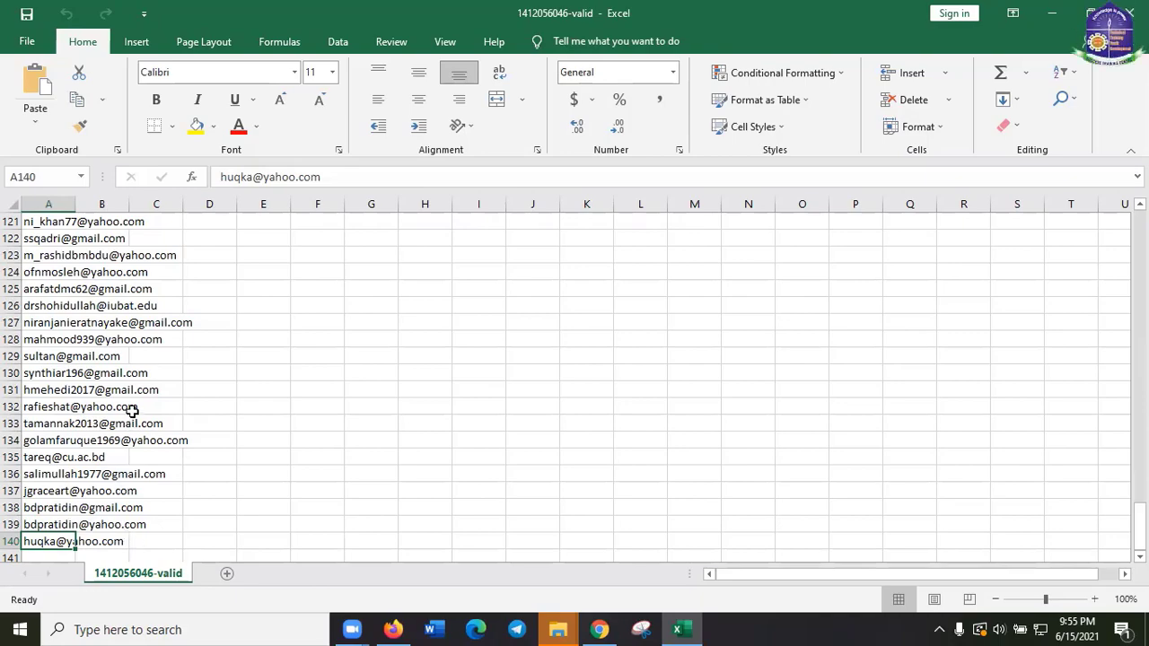
scroll(134, 410, "up", 13)
scroll(554, 397, "up", 20)
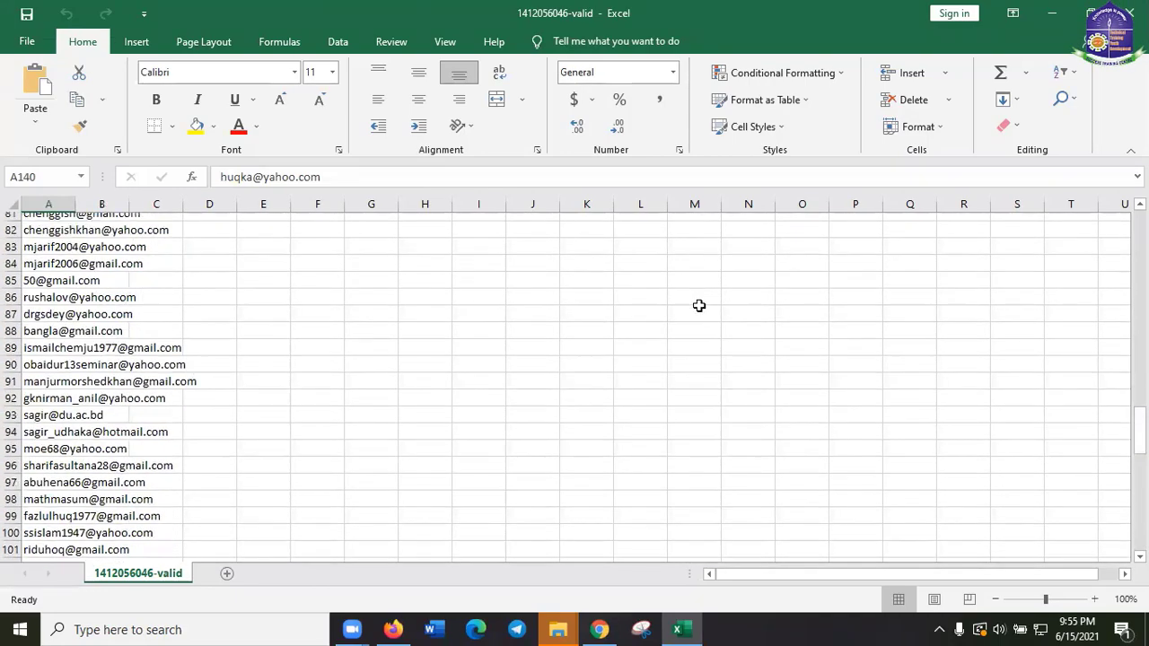
scroll(364, 359, "up", 3)
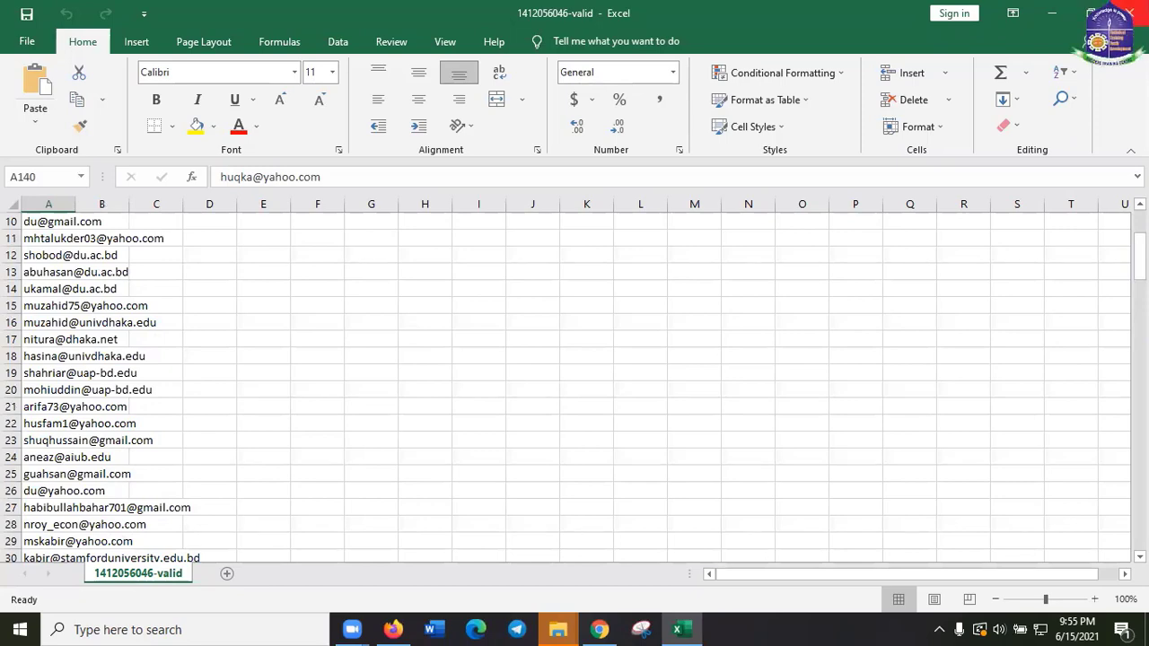
scroll(259, 350, "up", 3)
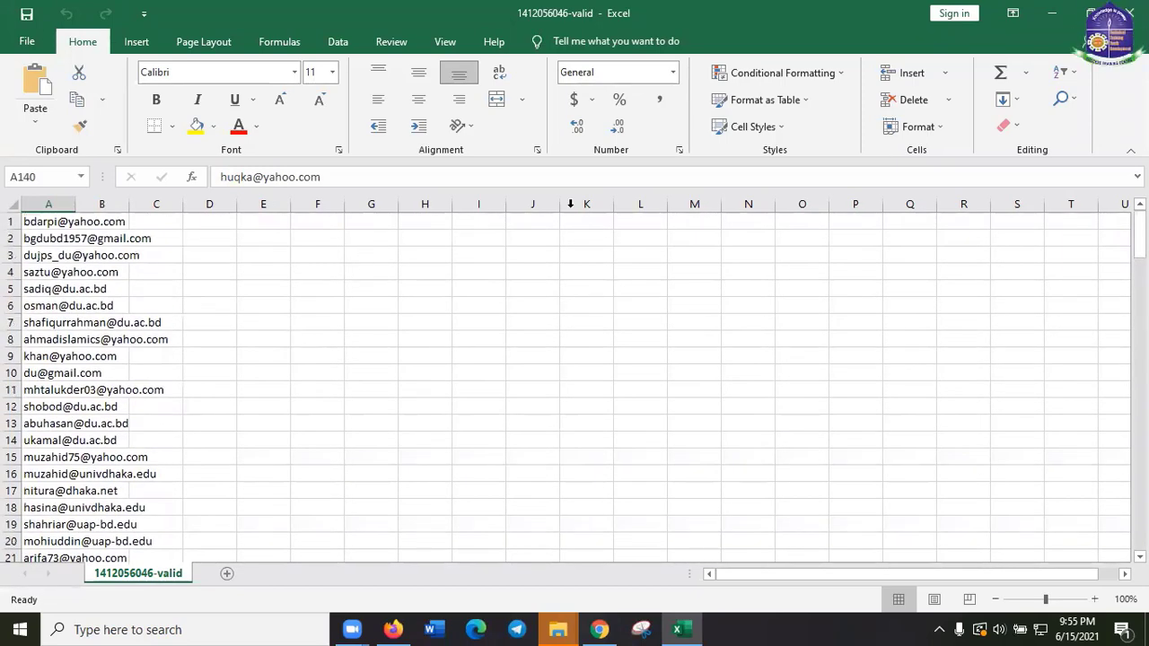
Close the valid email workbook and the Downloads window, and switch to the Google Docs email marketing outline.
key("alt+F4")
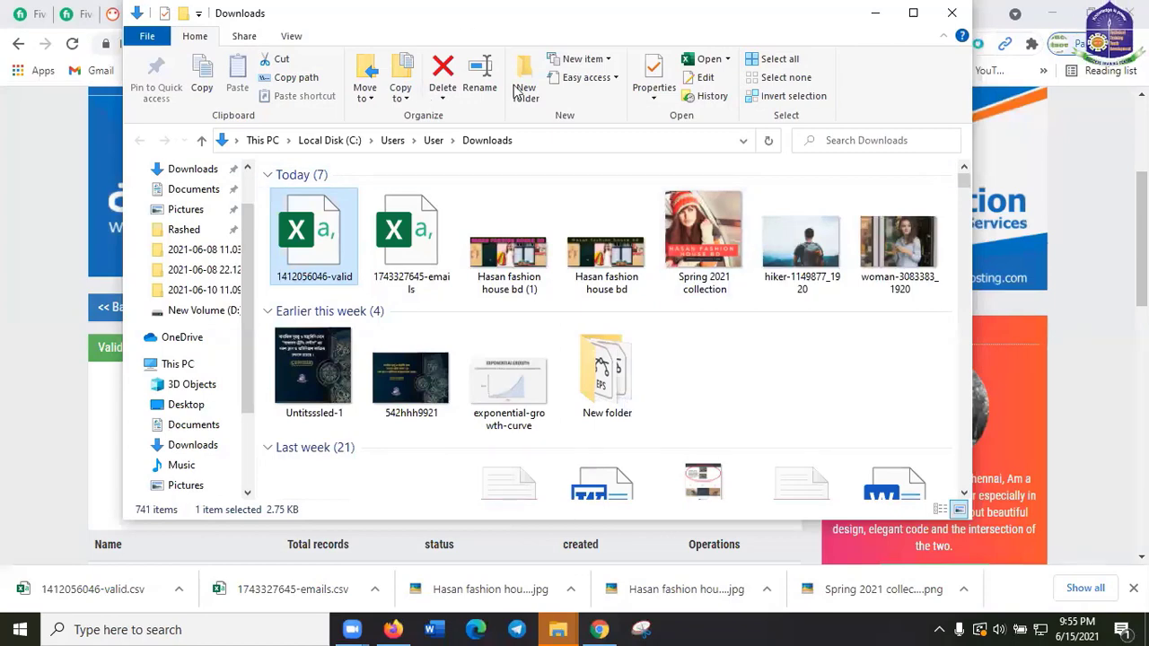
left_click(953, 13)
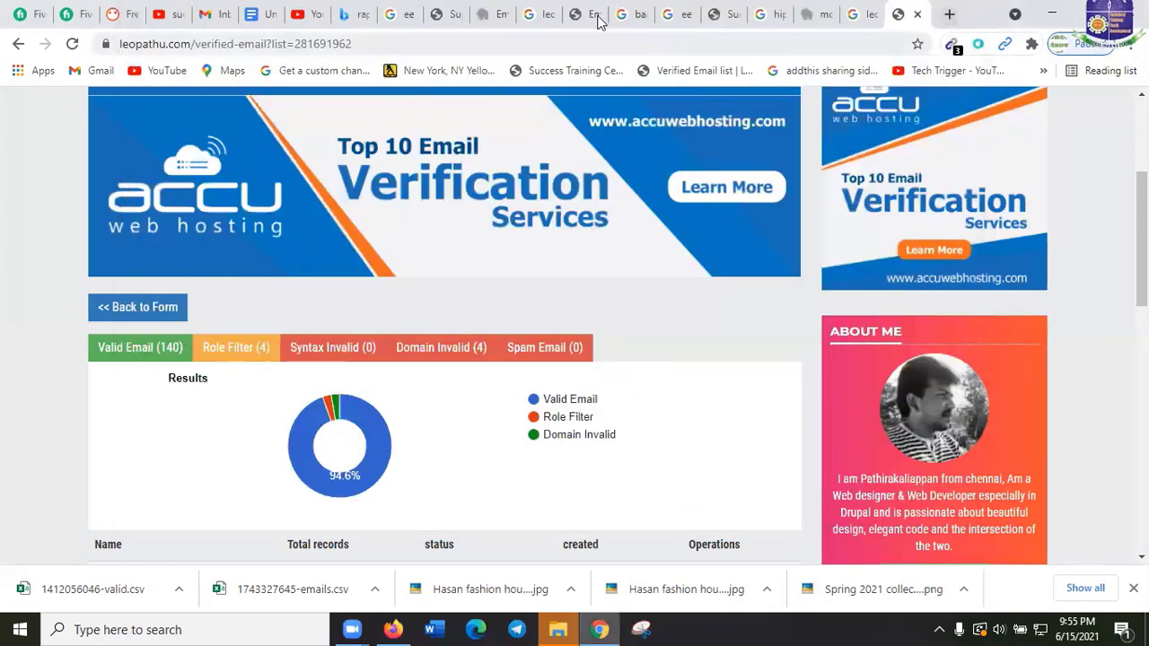
left_click(260, 14)
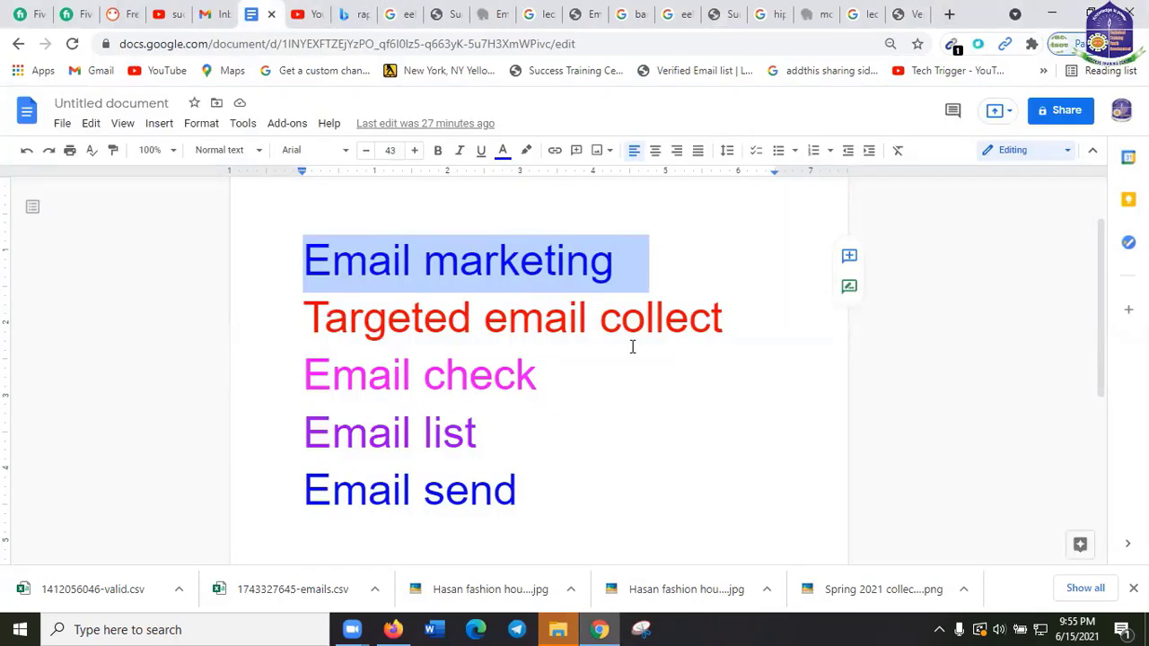
Highlight the Targeted email collect, Email check, Email list and Email send lines of the outline one after another.
left_click_drag(732, 307, 298, 310)
left_click(401, 375)
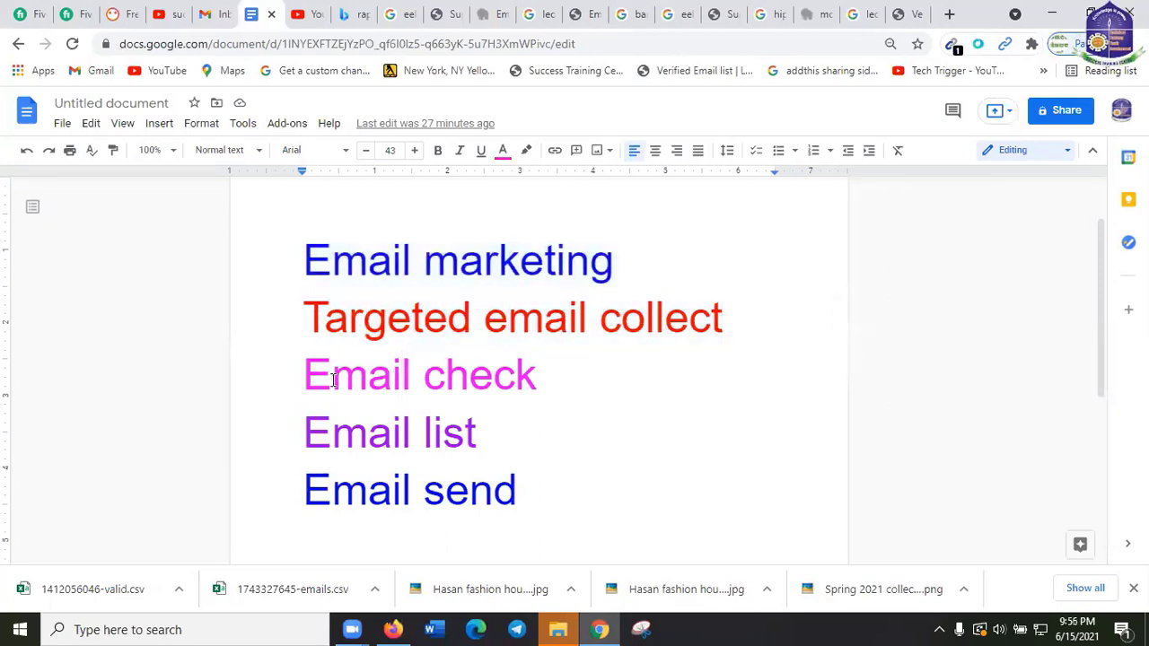
left_click_drag(473, 375, 559, 381)
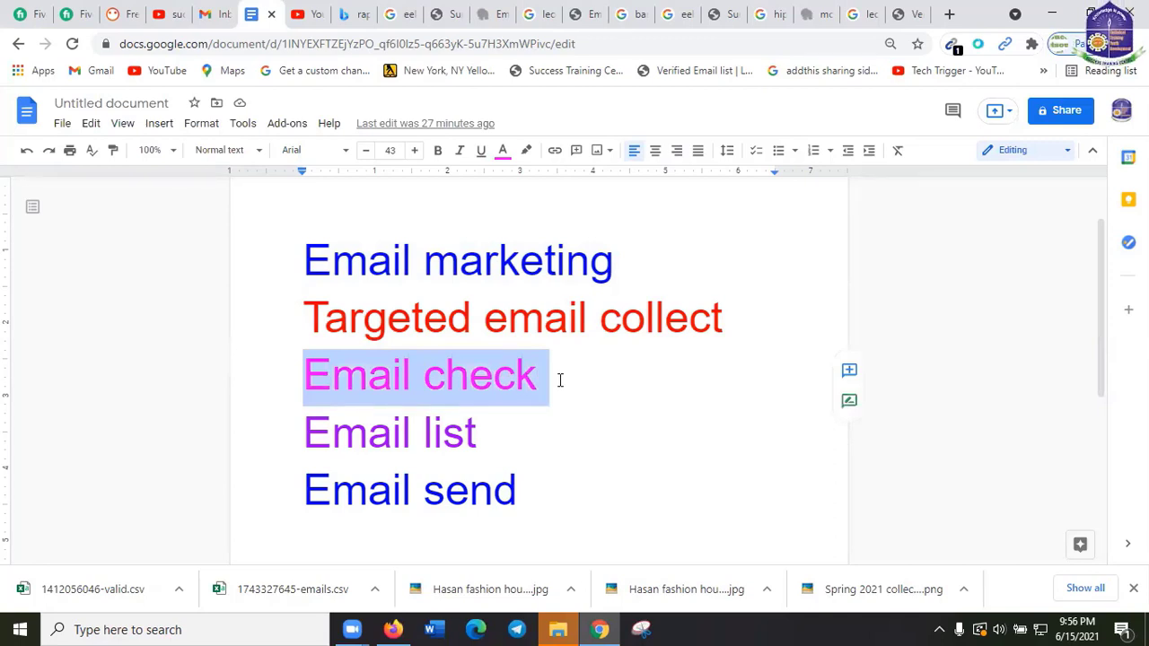
left_click(559, 380)
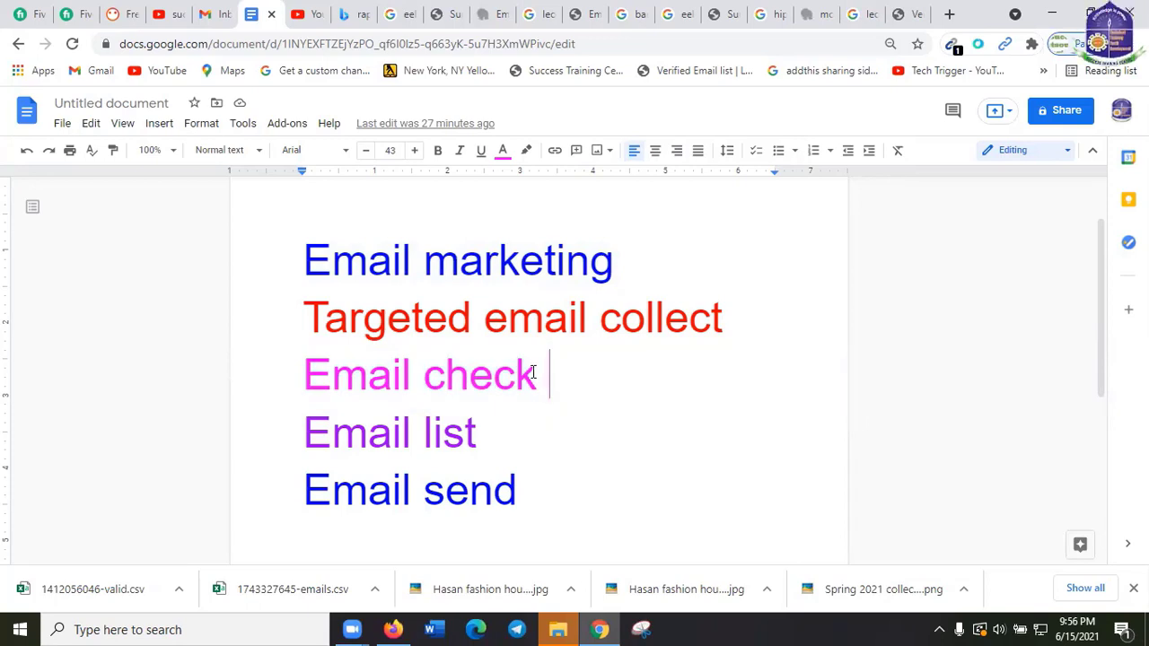
left_click(318, 370, "shift")
left_click(494, 418)
left_click(241, 433, "shift")
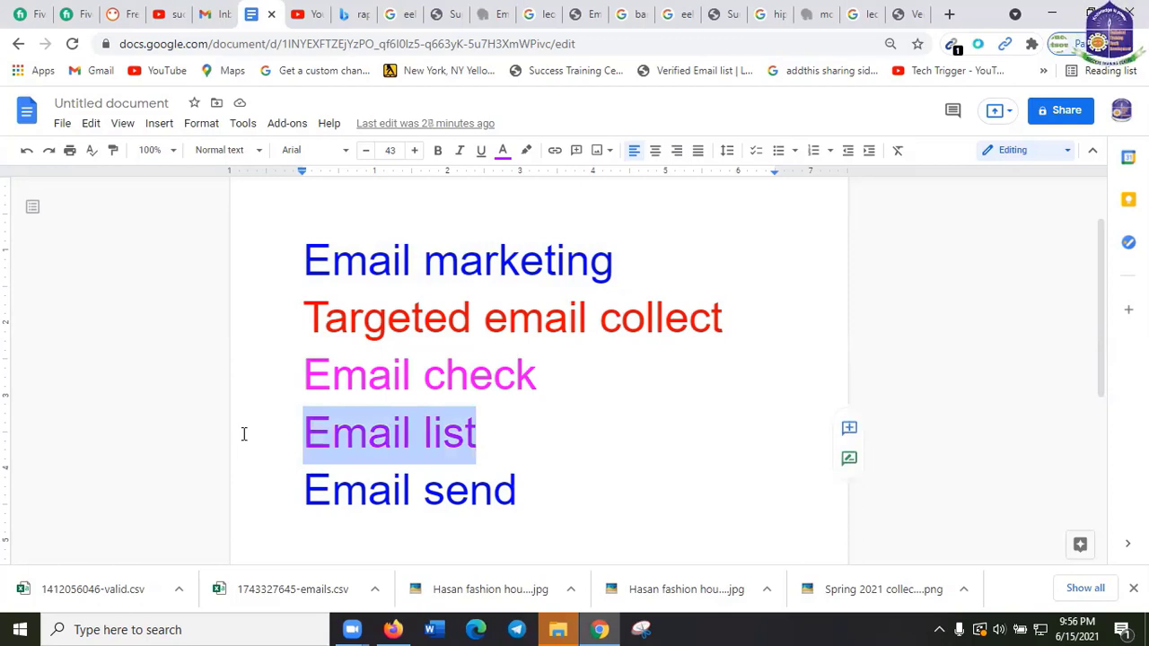
left_click_drag(534, 510, 303, 492)
Append "/mail chimp" to the Email send line of the outline.
left_click(551, 489)
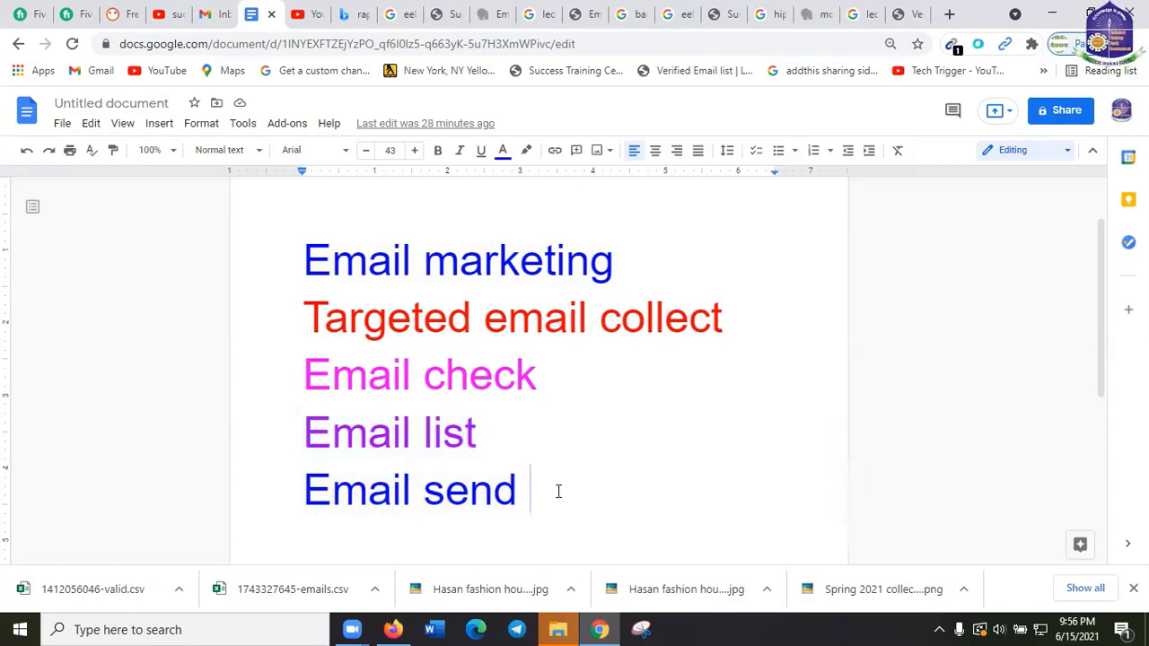
type("/")
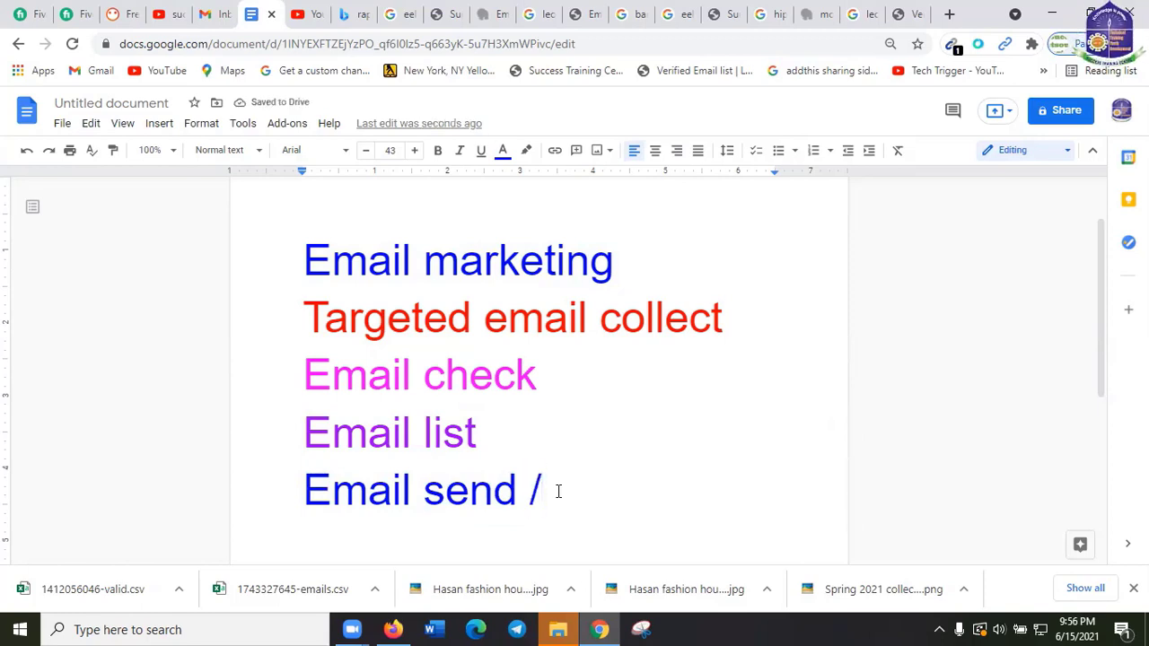
type("mail c")
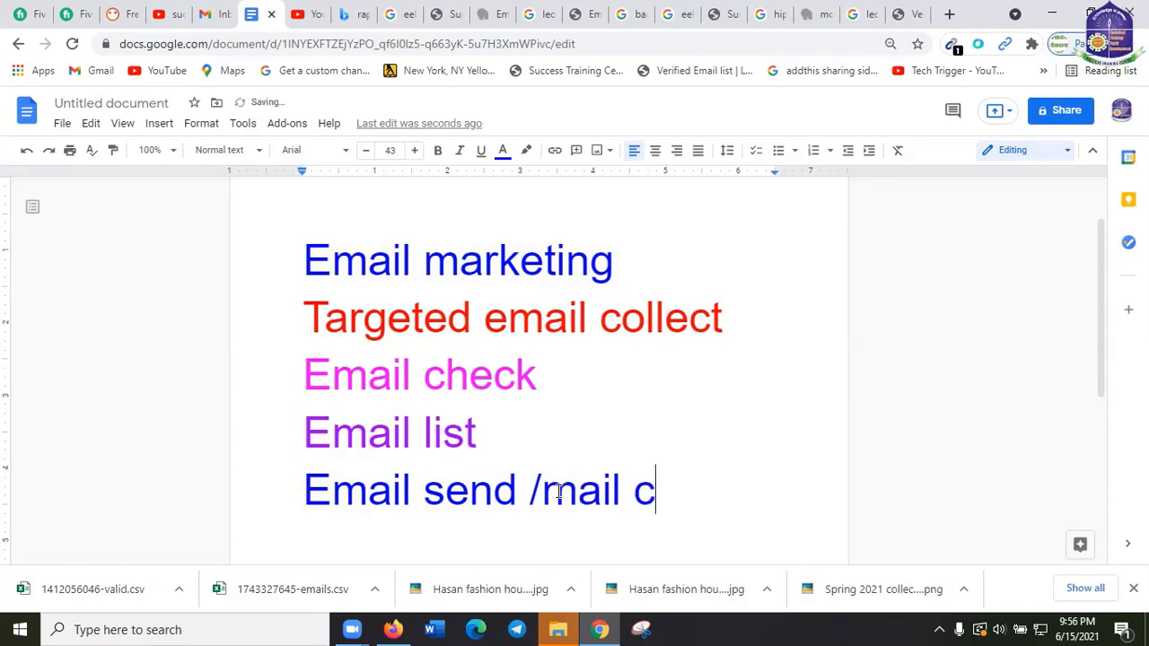
type("himo")
key("BackSpace")
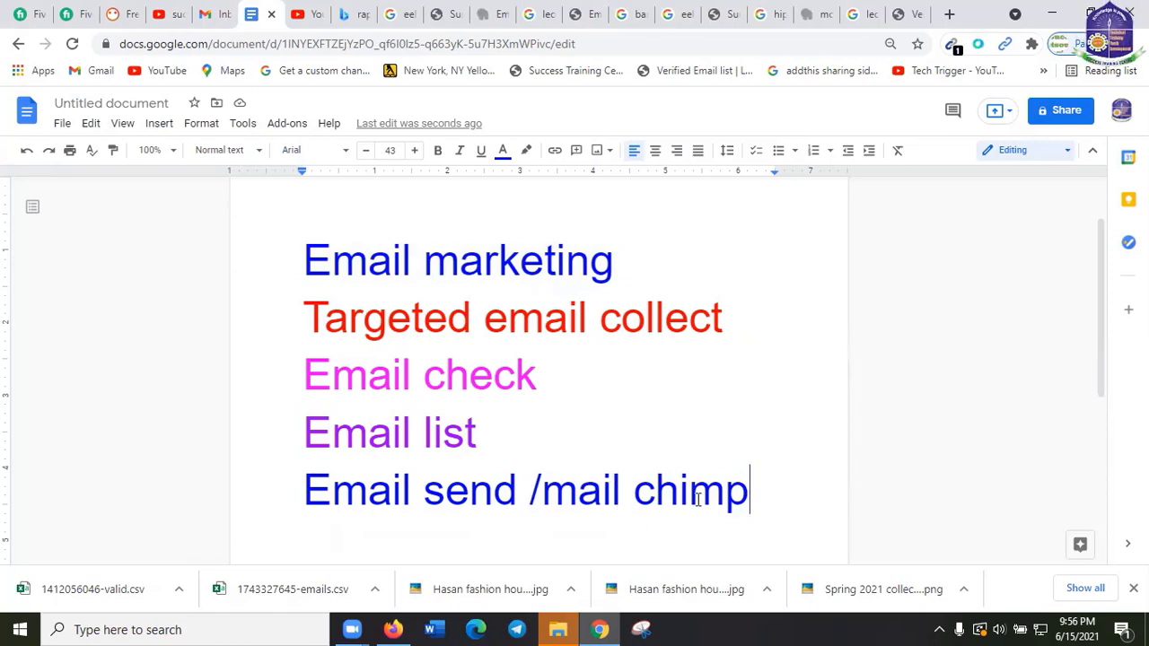
Open a blank message in Gmail, reveal its Cc field and close the message.
left_click(211, 18)
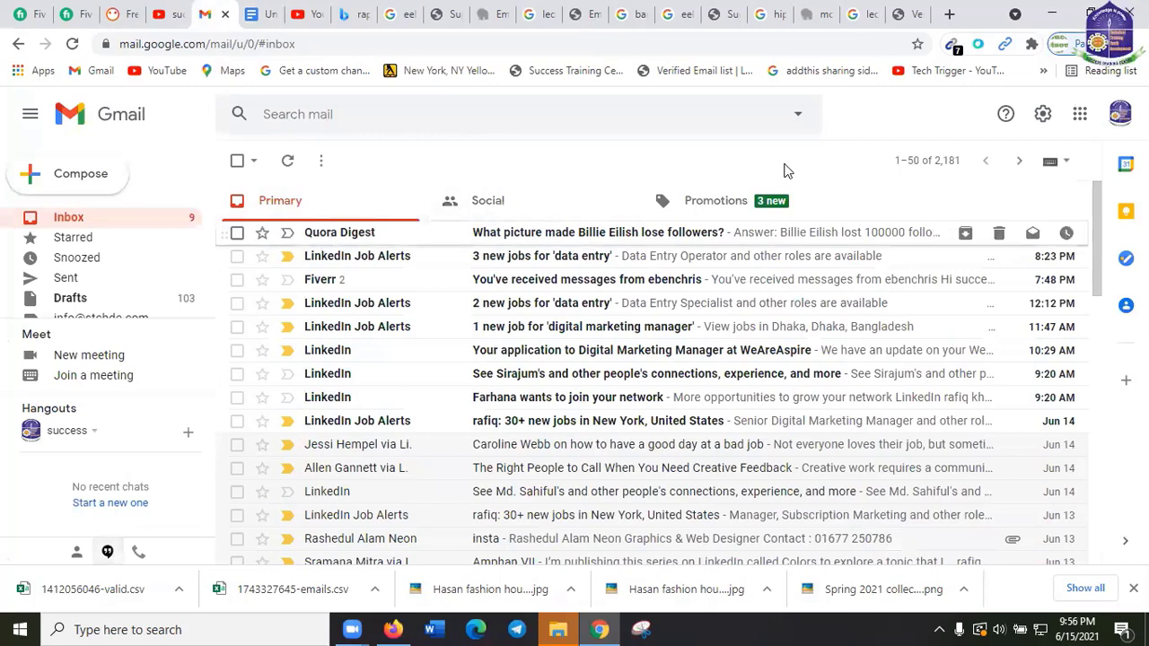
left_click(88, 176)
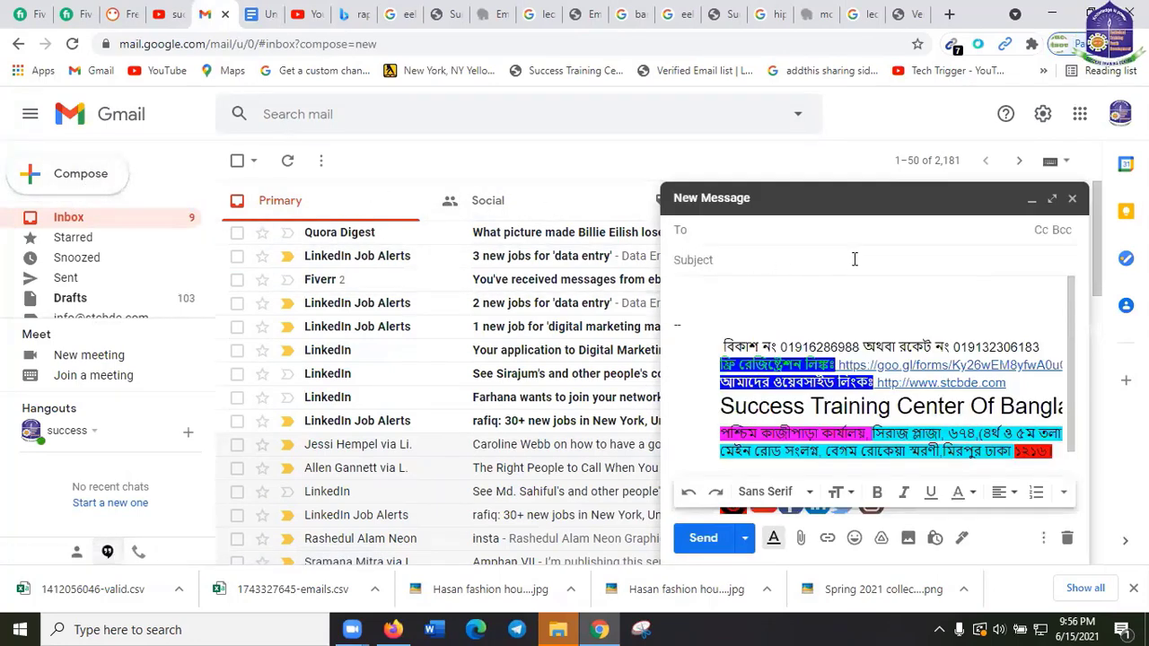
left_click(1044, 235)
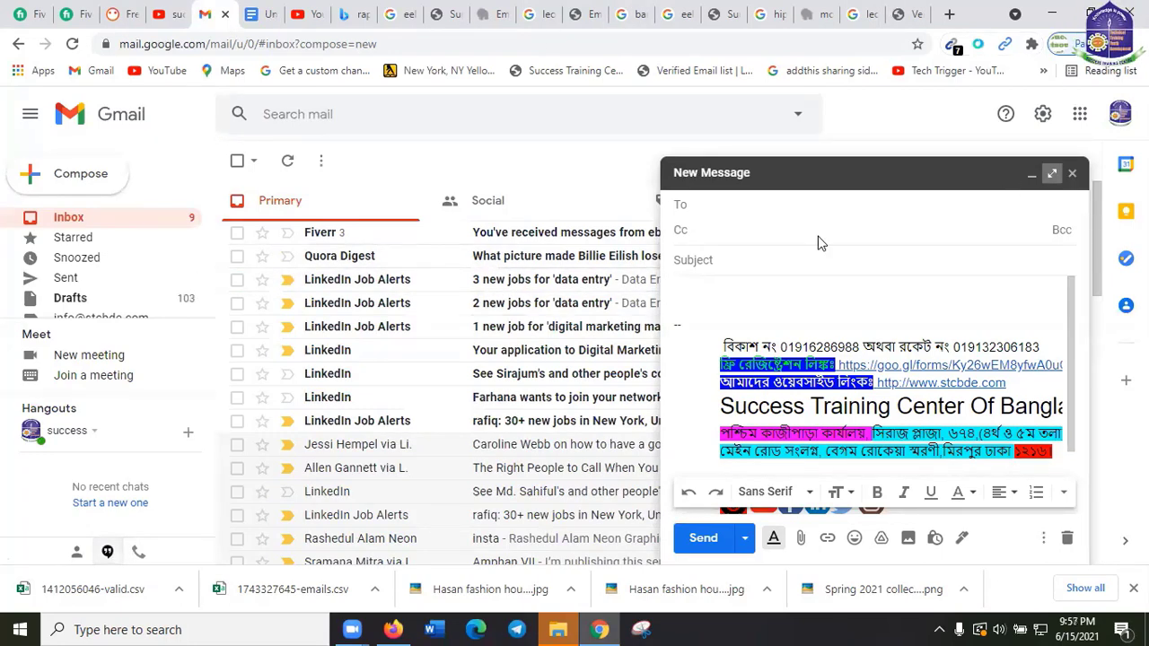
left_click(1072, 174)
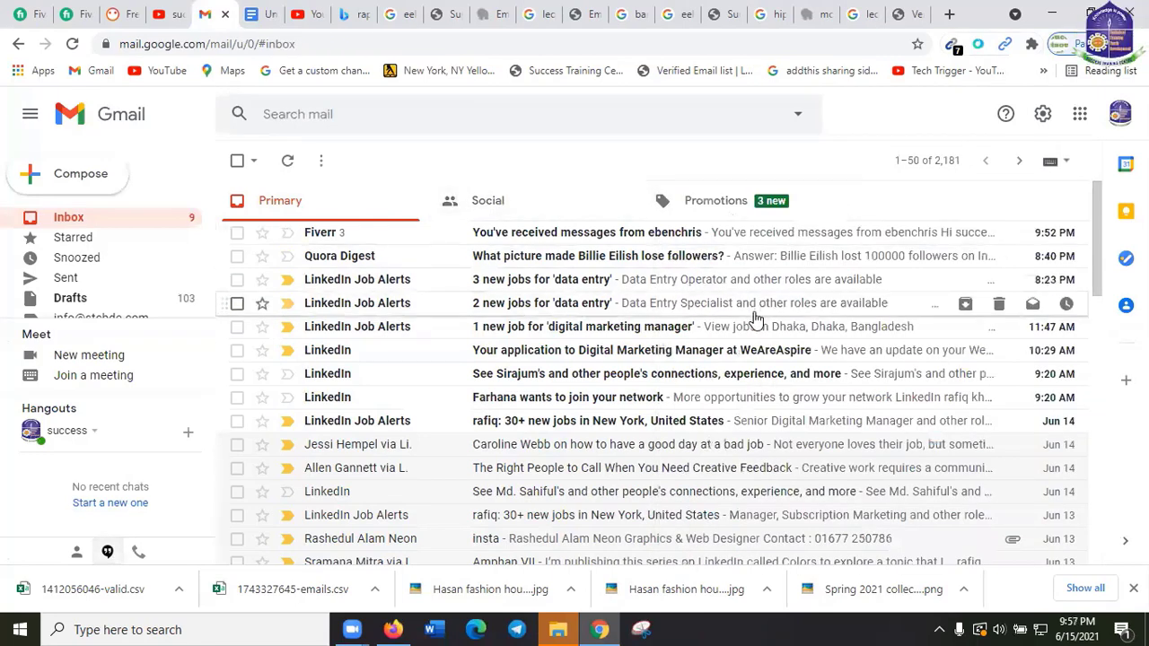
Revisit the outline and the Verified Email list results, and close the downloads bar on the leopathu search page.
left_click(266, 14)
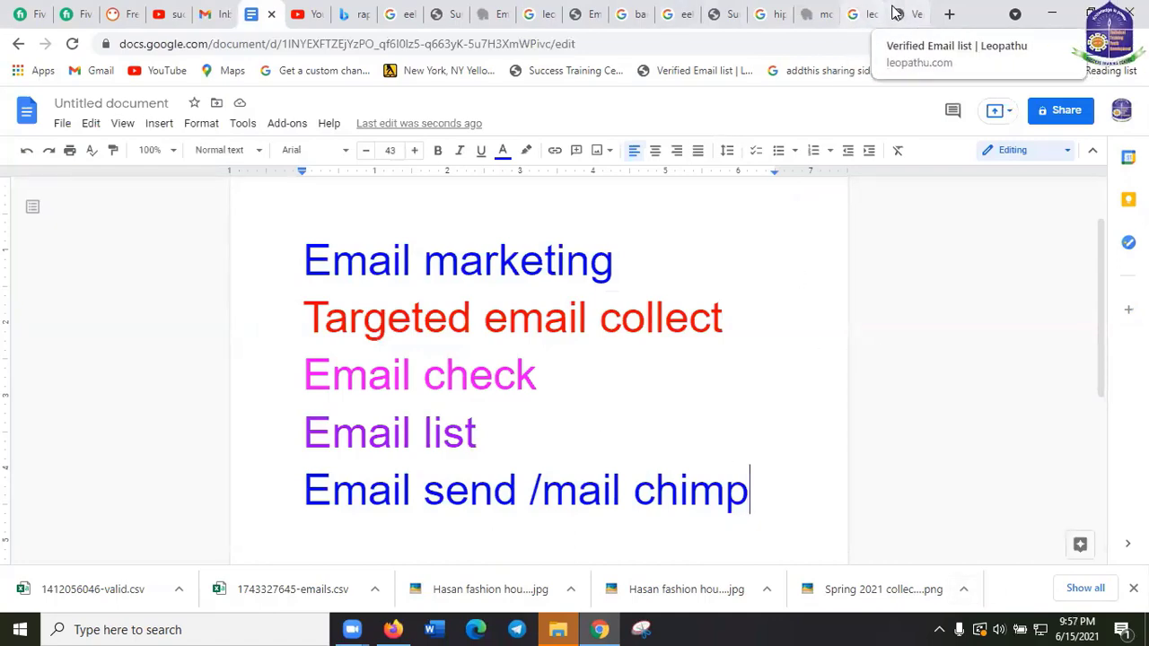
left_click(903, 16)
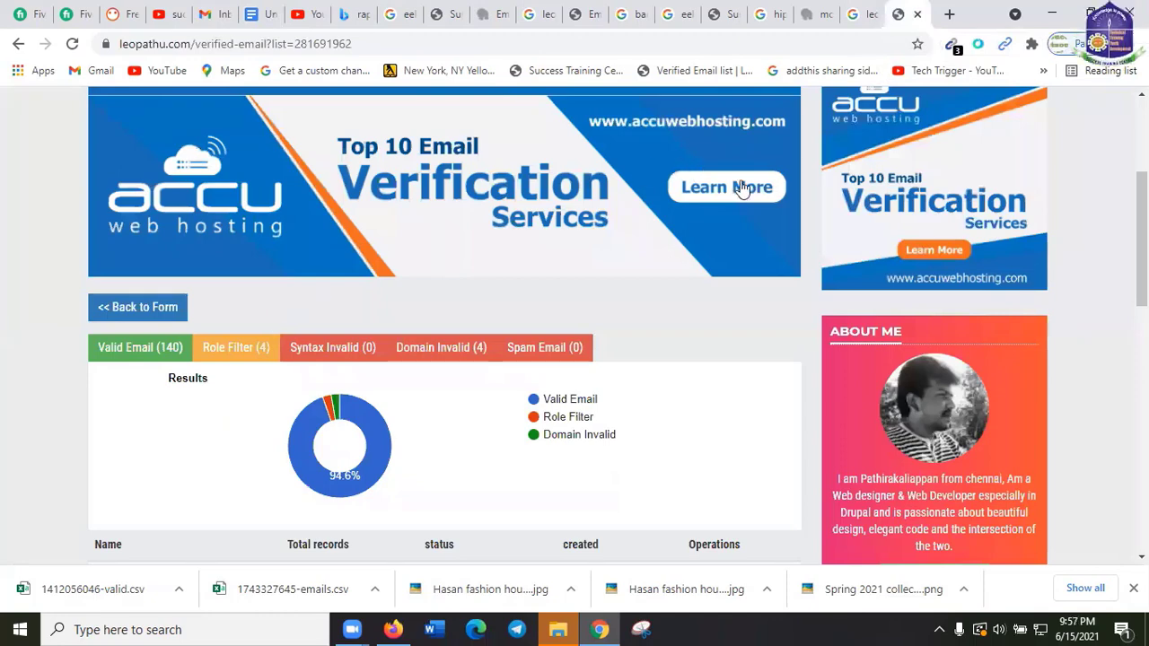
left_click(869, 21)
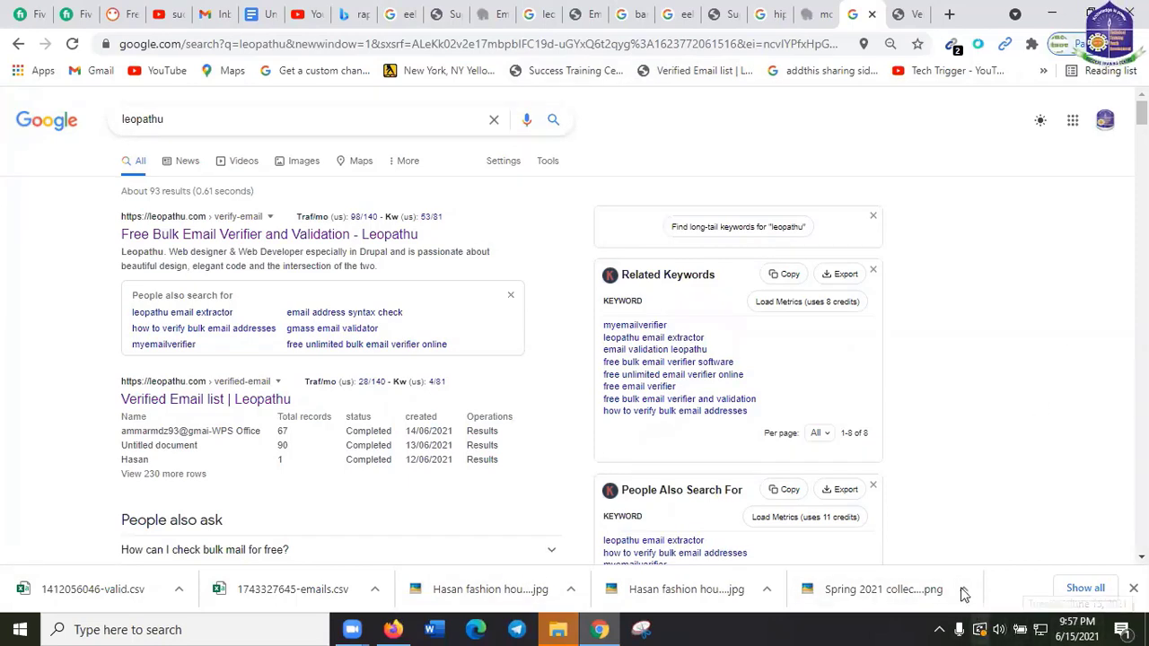
left_click(1133, 588)
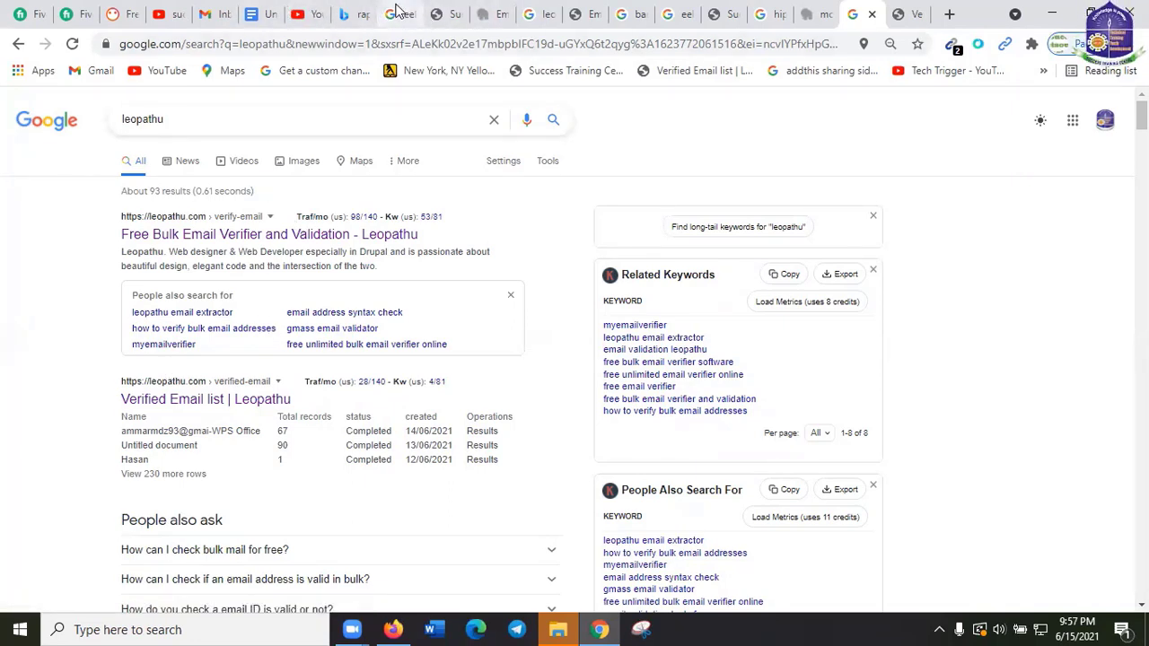
Review the "eel surf7 net" search results, the Bing "rapaid tag" results and the Email Extractor Lite page.
left_click(397, 13)
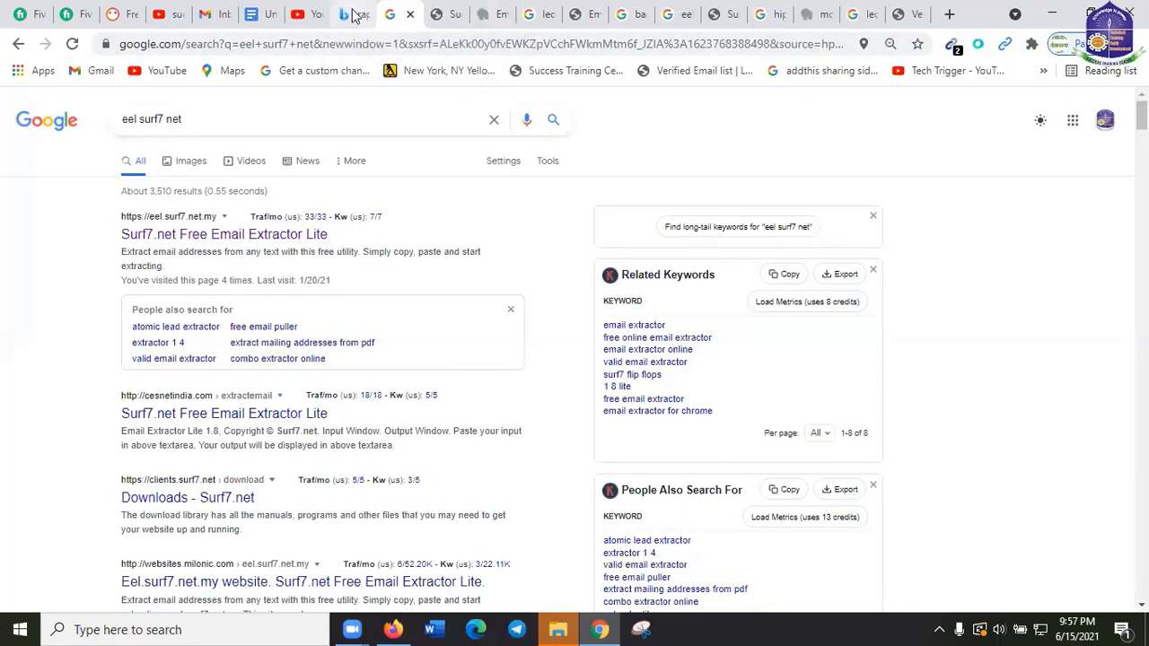
left_click(352, 14)
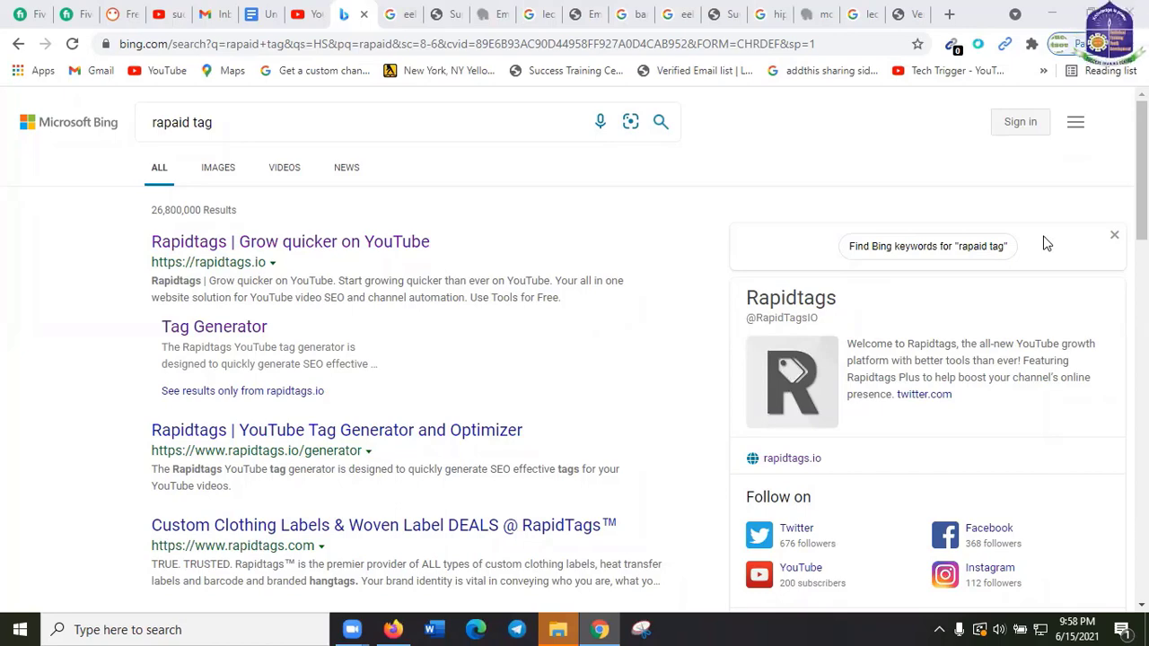
left_click(455, 9)
scroll(563, 364, "down", 4)
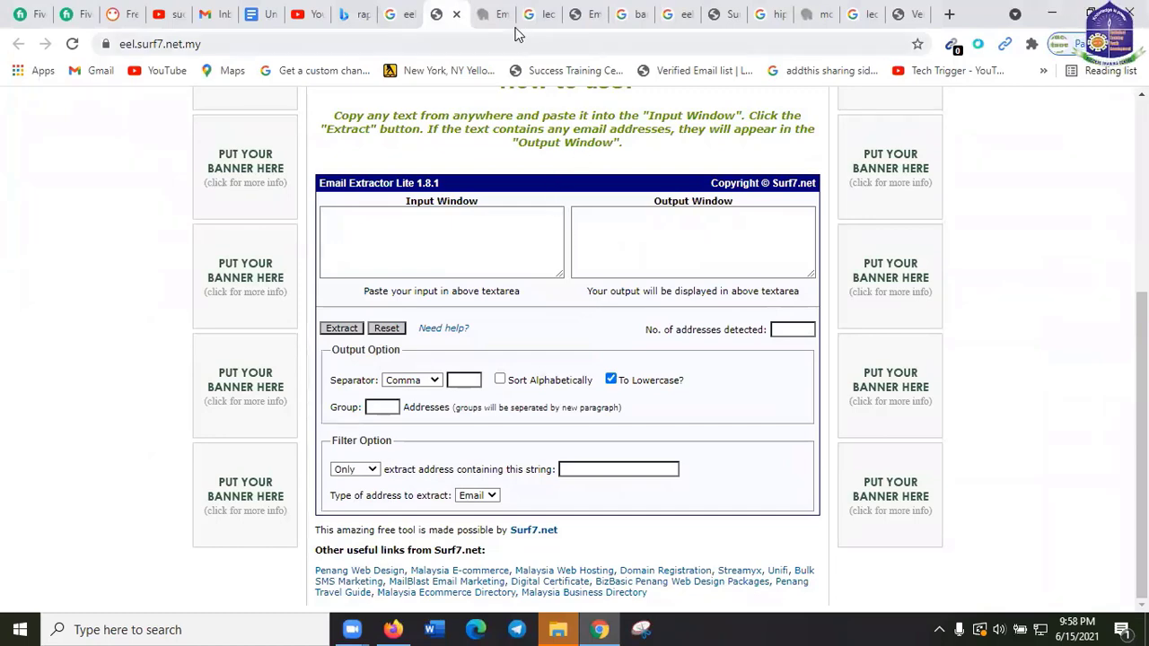
Close the Email Extractor Lite, Email Hippo, first leopathu search and Leopathu Email Extract Tool pages.
left_click(455, 14)
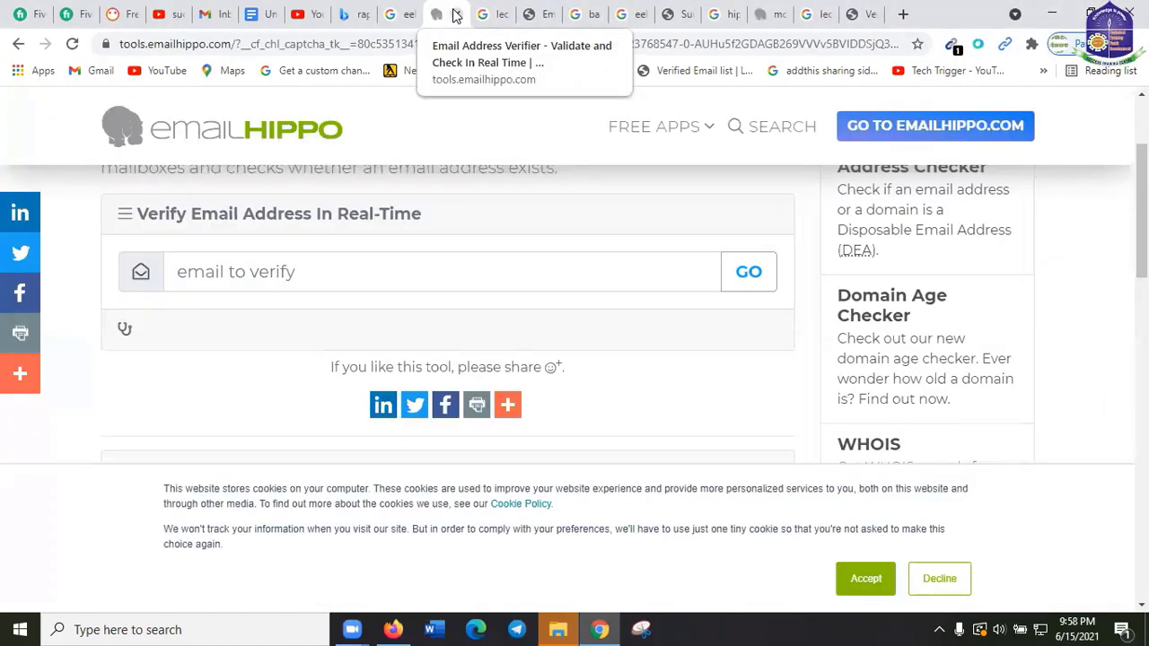
left_click(455, 15)
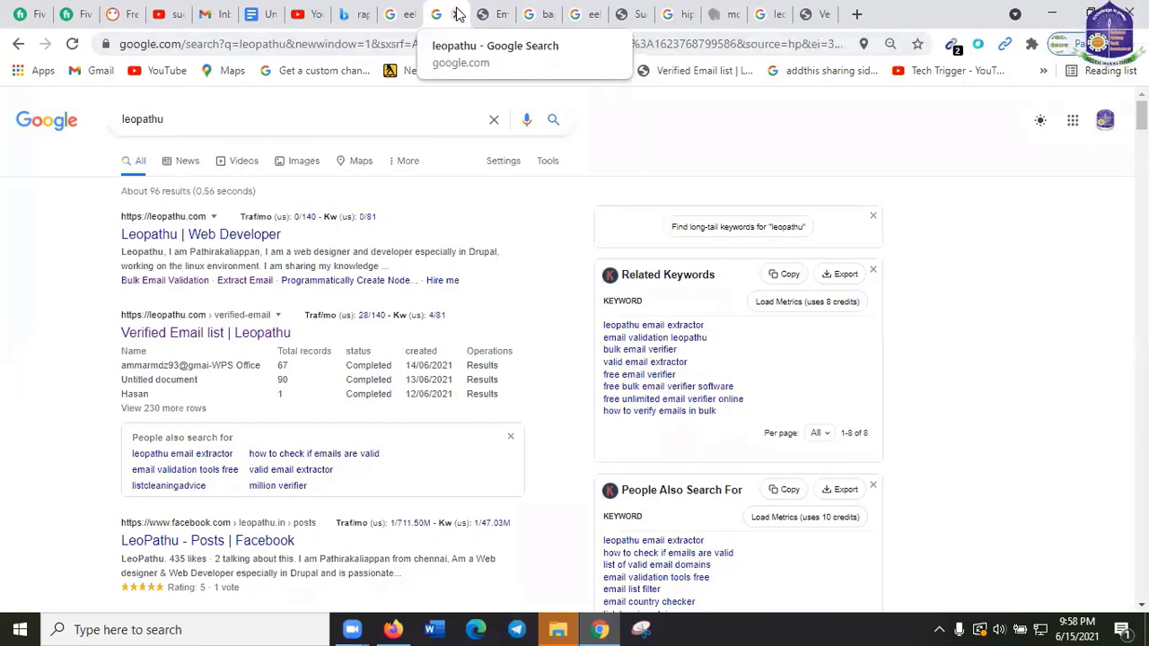
left_click(458, 15)
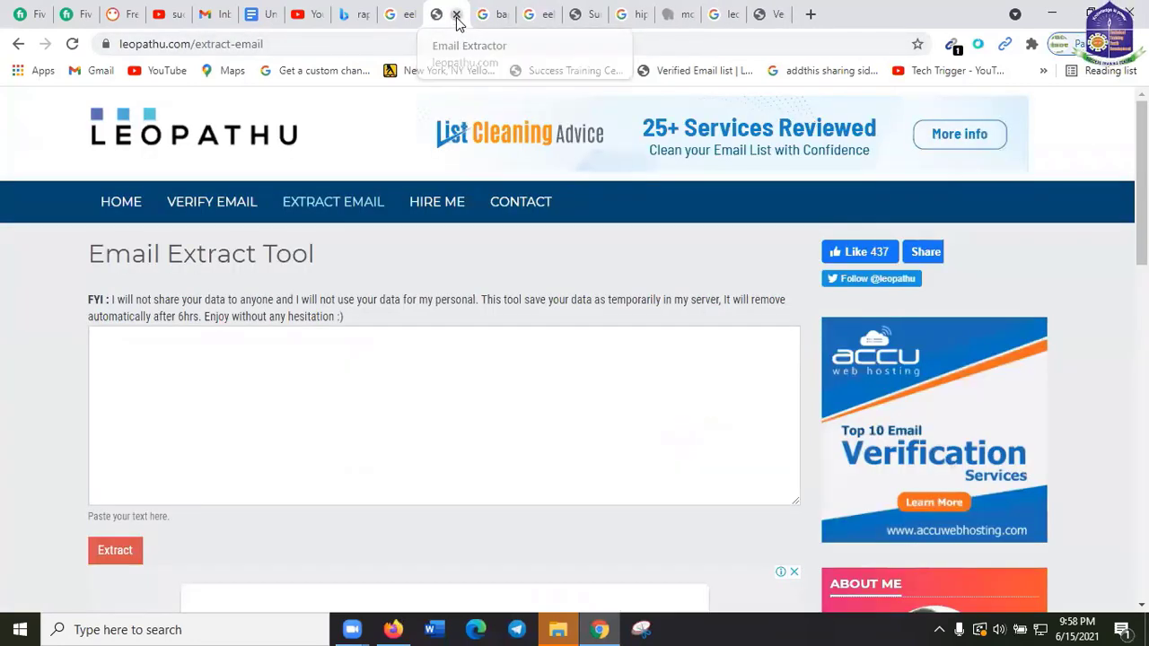
left_click(456, 17)
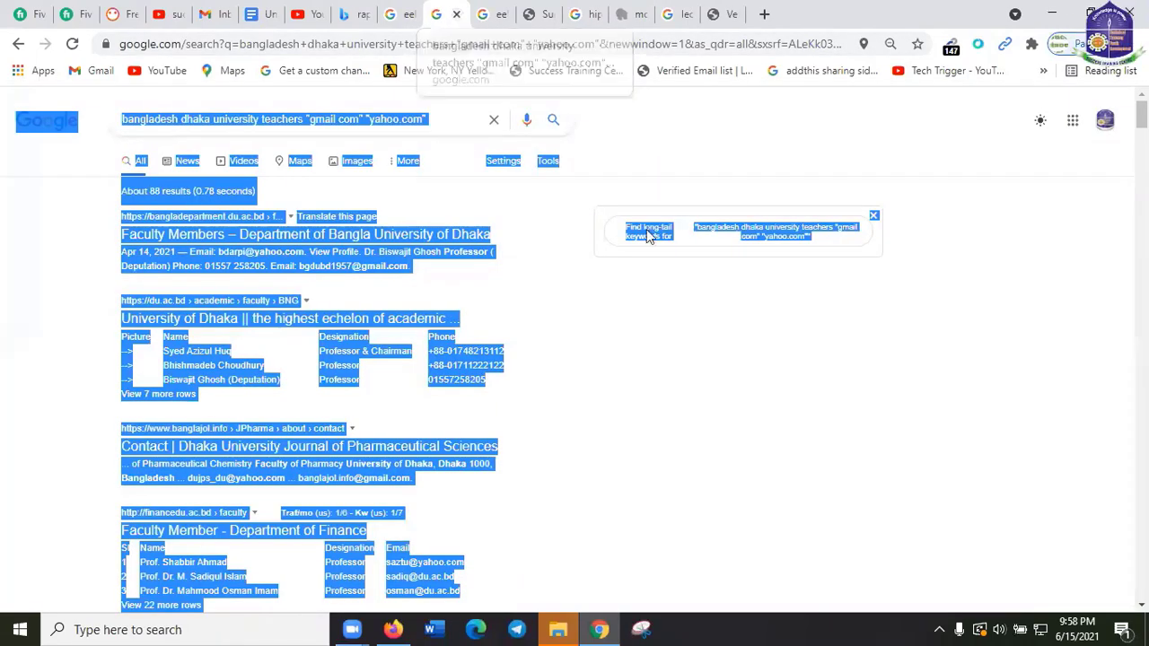
Replace "teachers" with "student" in the Google query for Dhaka University "gmail com" "yahoo.com" addresses.
left_click(304, 119)
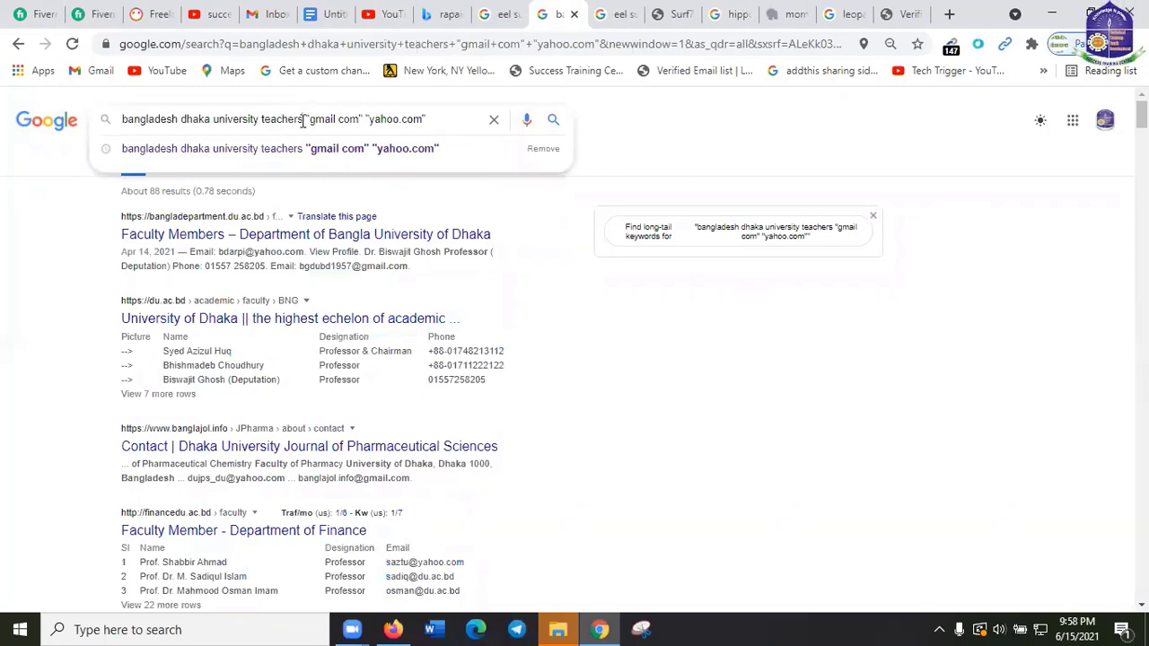
key("BackSpace")
key("BackSpace")
key("BackSpace")
key("BackSpace")
key("BackSpace")
key("BackSpace")
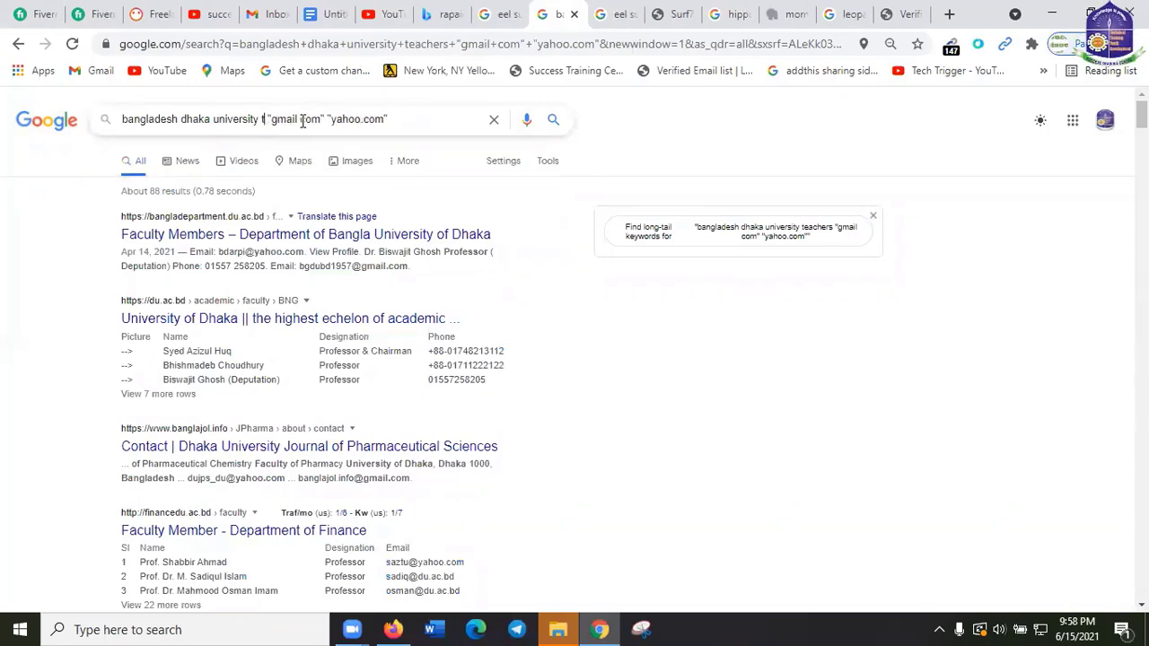
type("st")
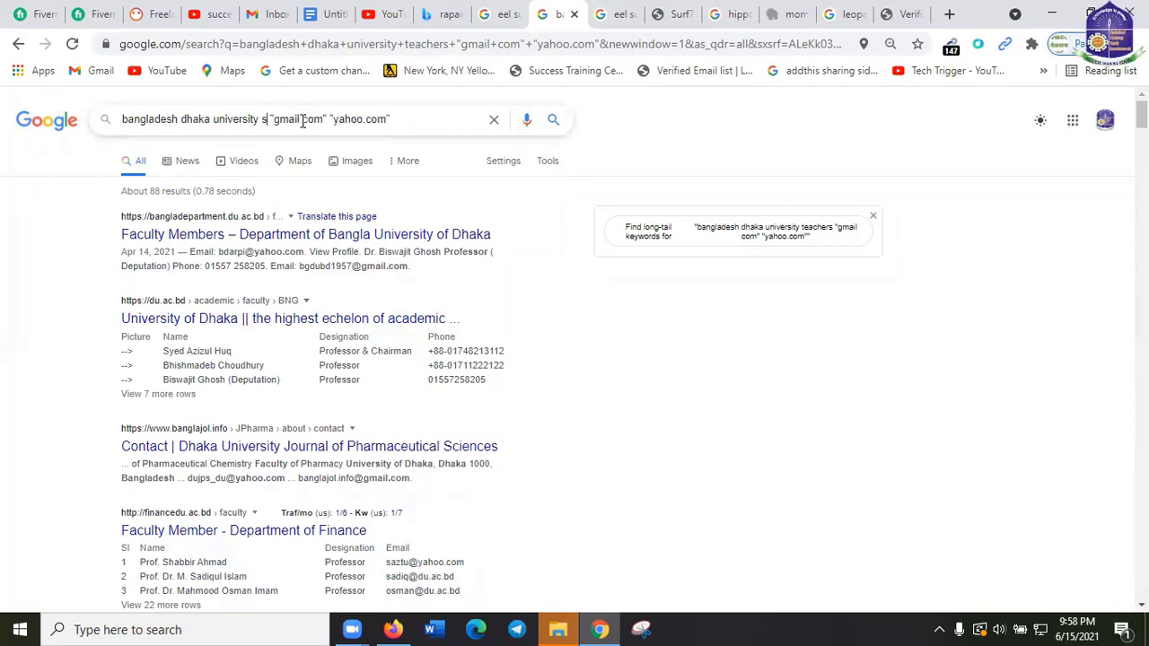
type("udent")
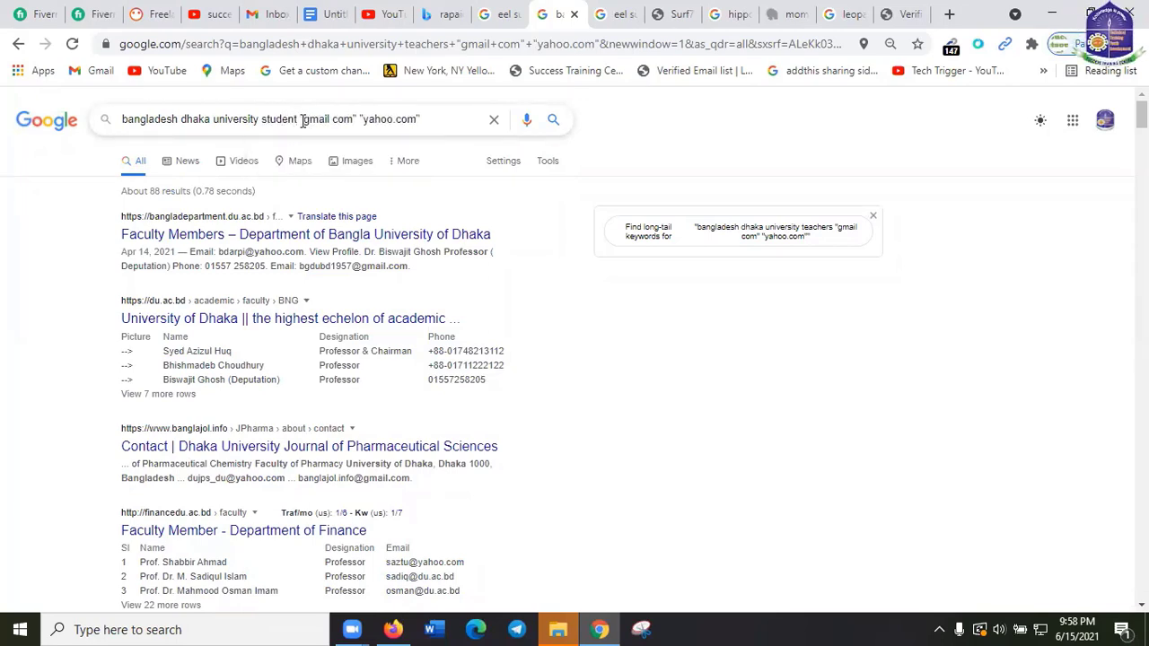
left_click(447, 118)
left_click(819, 123)
double_click(177, 120)
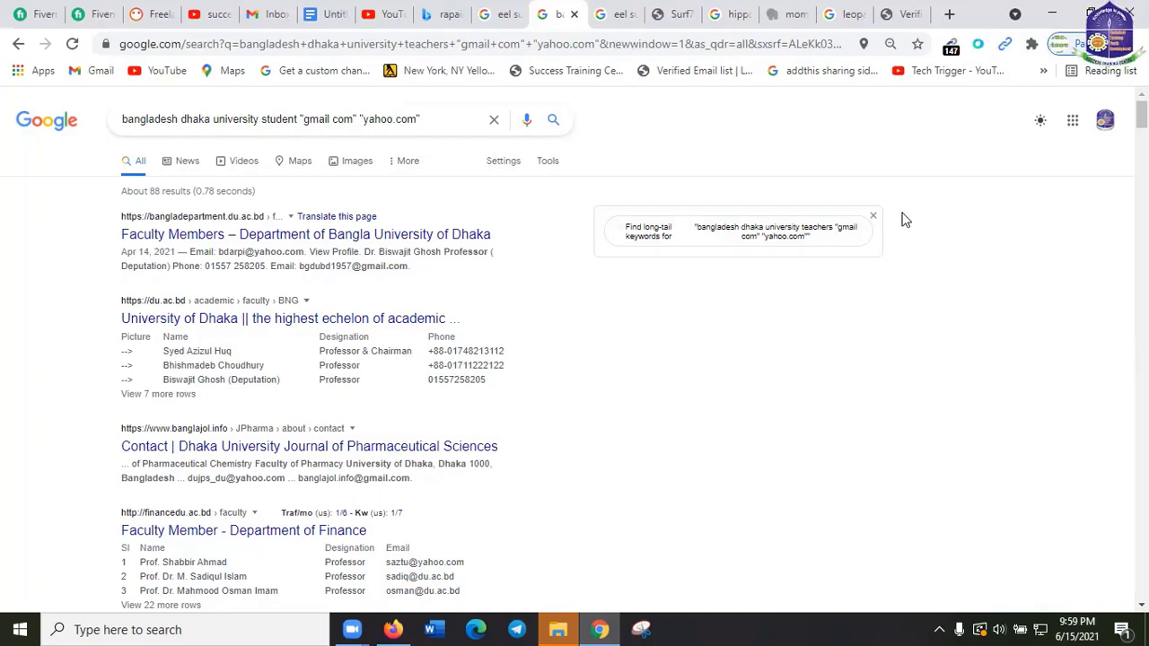
Close the Email Extractor Lite, "hippo email checker" search, Email Hippo result and "leopathu" search pages.
left_click(682, 15)
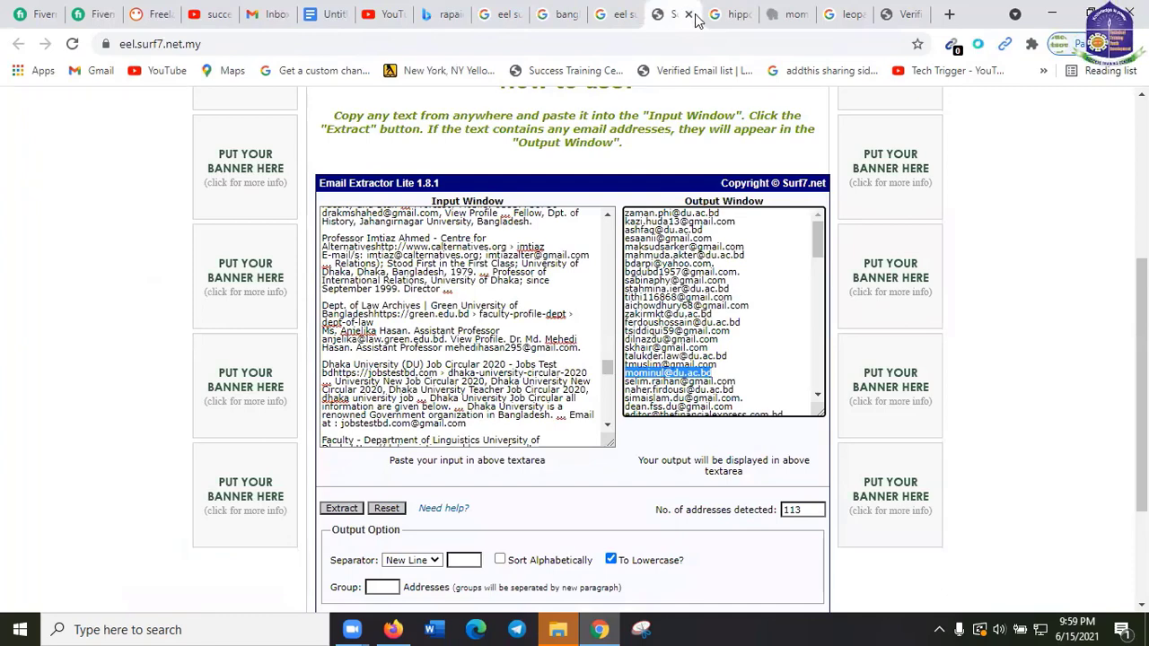
left_click(688, 16)
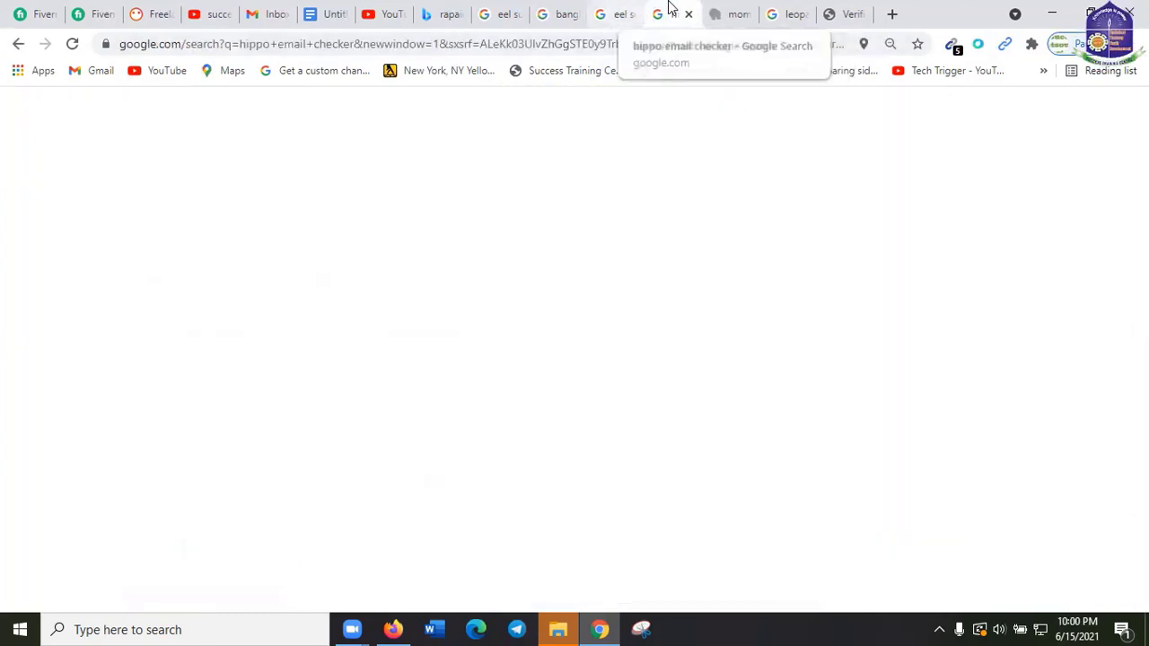
left_click(687, 16)
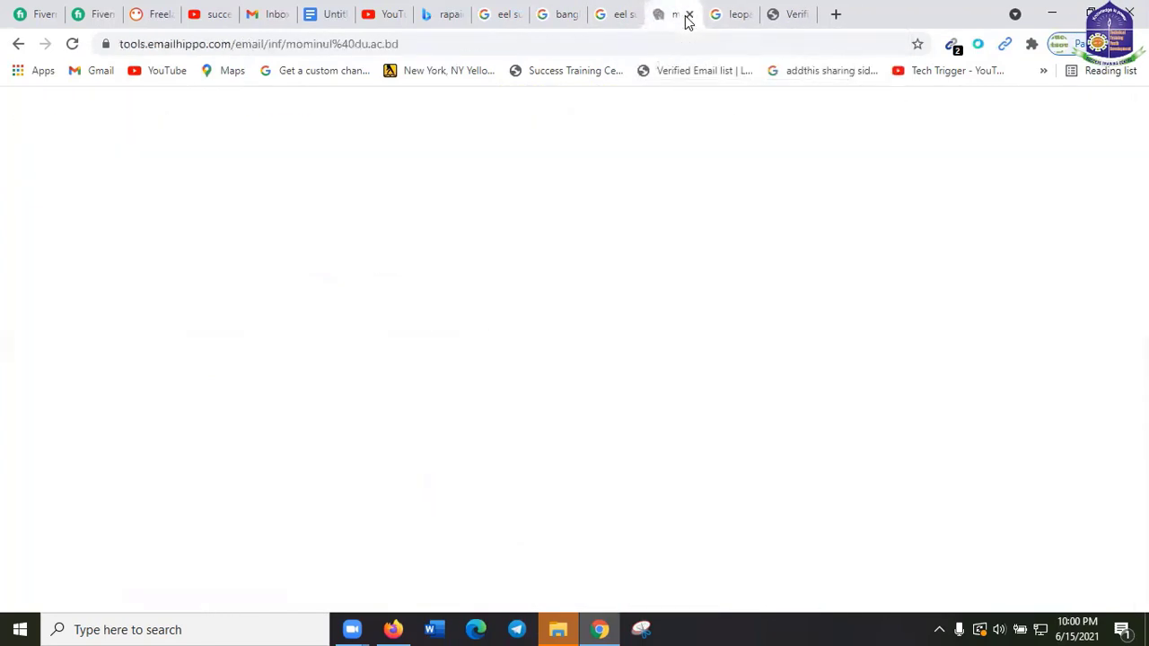
scroll(614, 174, "down", 3)
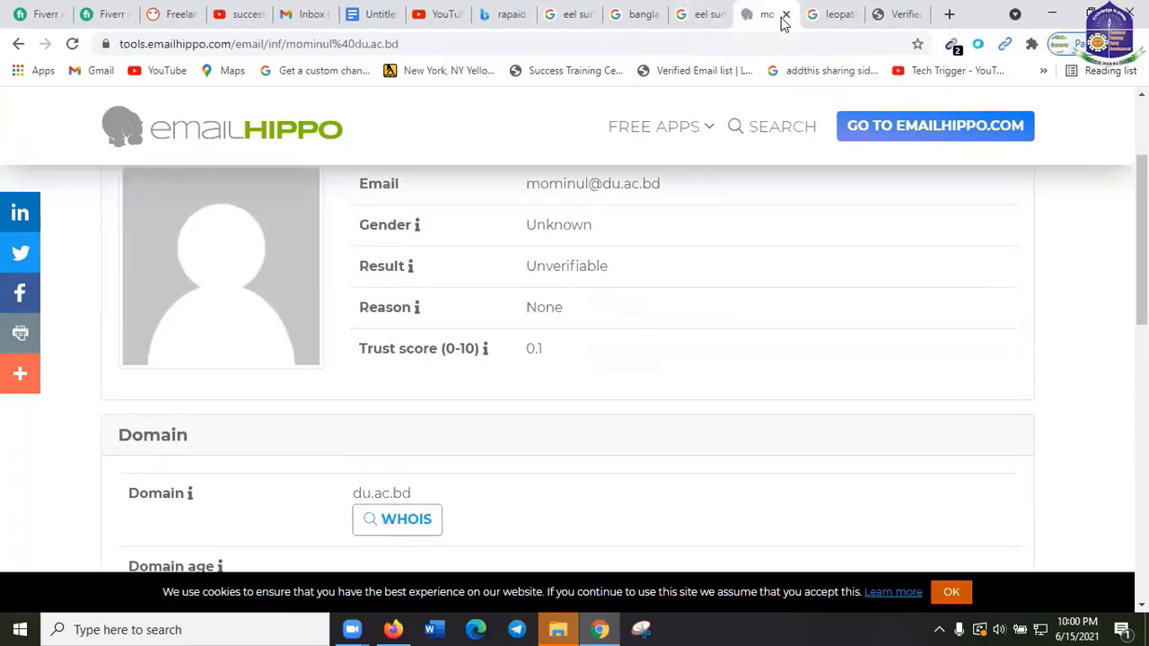
left_click(786, 15)
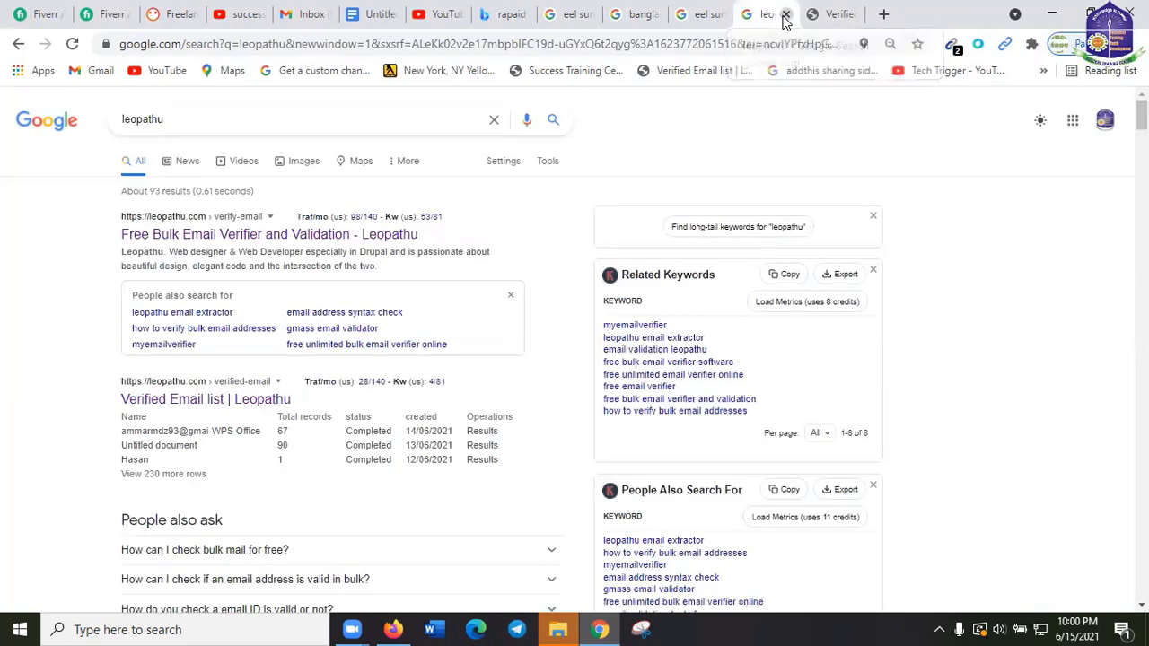
left_click(785, 15)
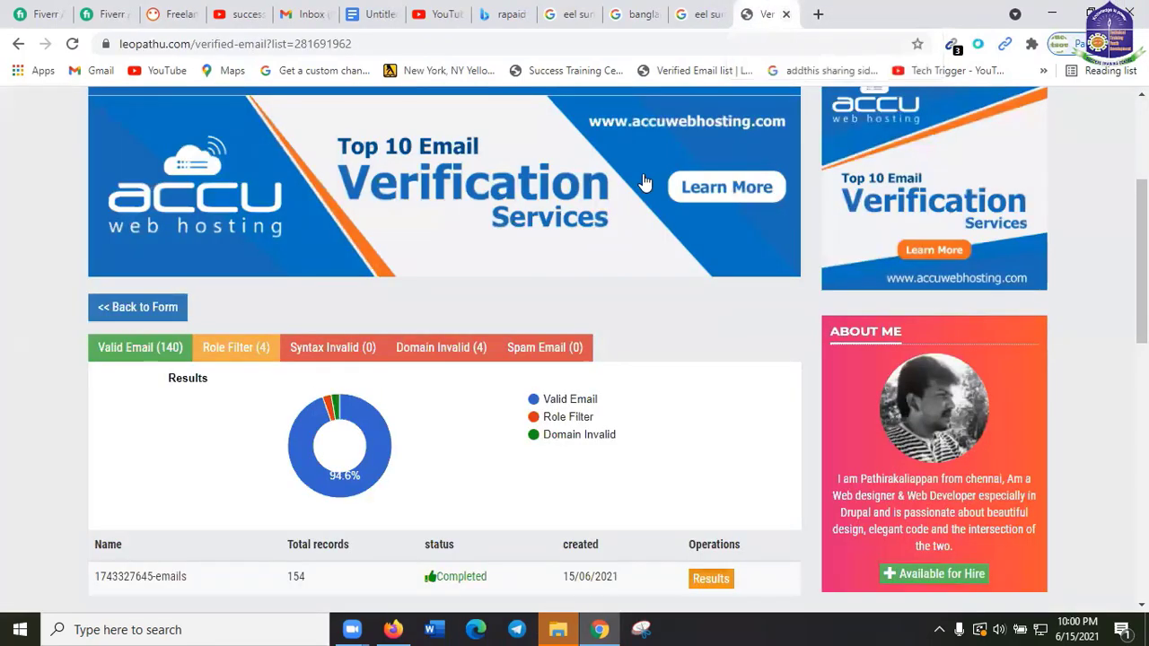
Look over the Leopathu verified email list results once more and close that page.
scroll(638, 172, "up", 3)
scroll(680, 102, "down", 5)
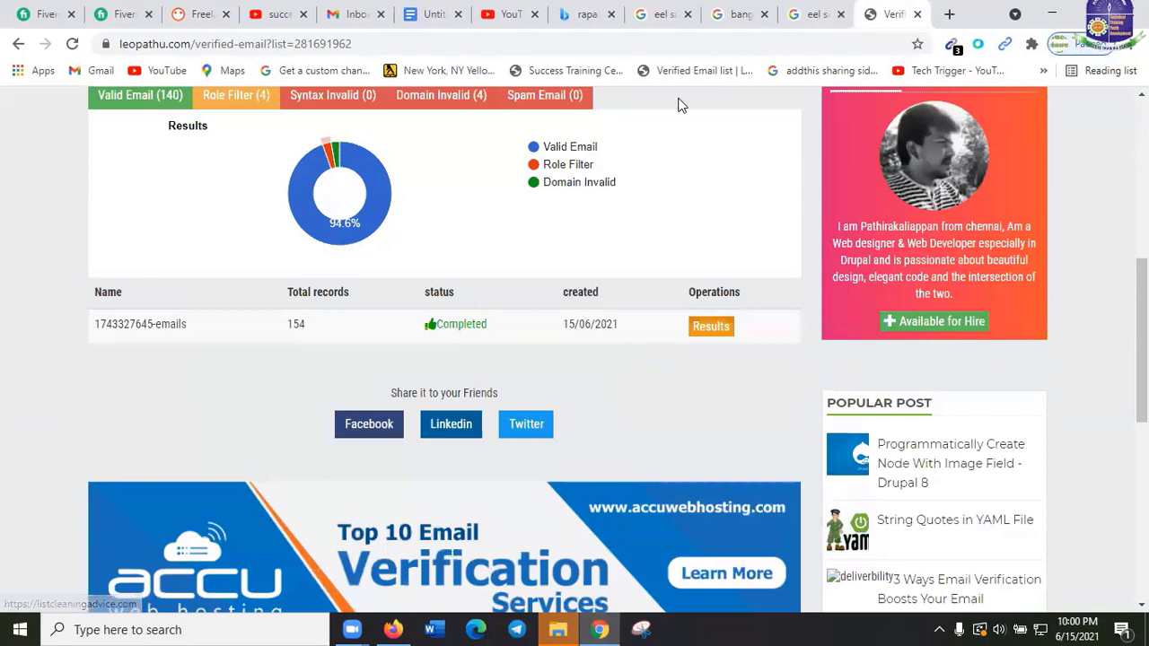
left_click(917, 14)
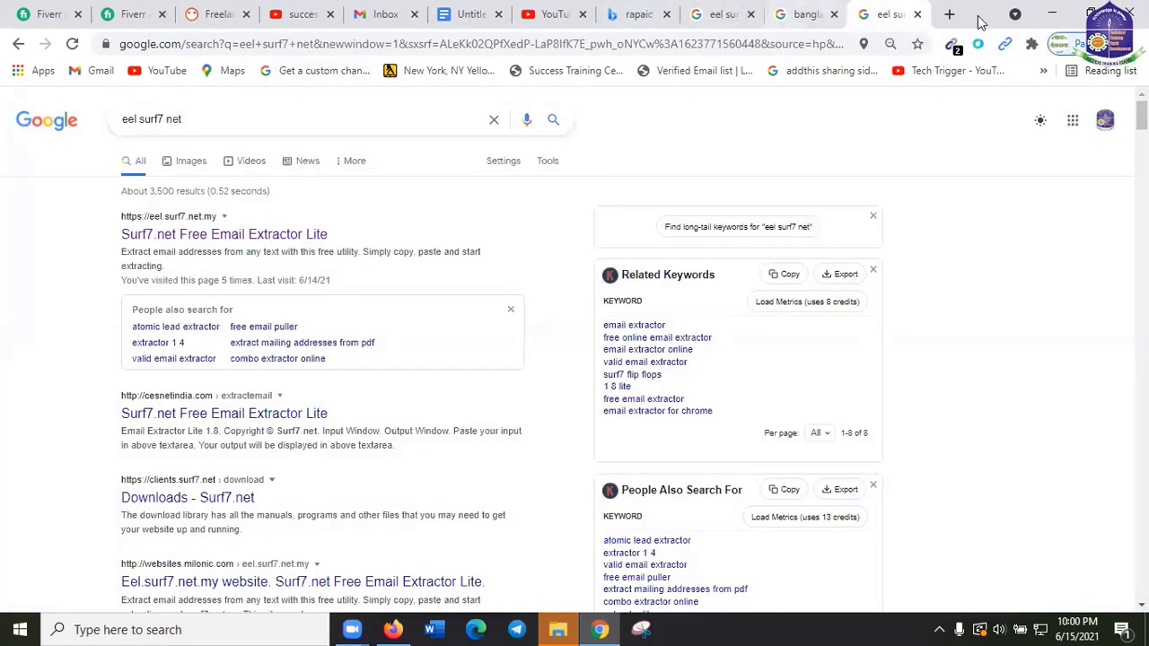
Switch to File Explorer and browse the Downloads folder to its Microsoft Excel Comma Separated Values files.
left_click(1050, 15)
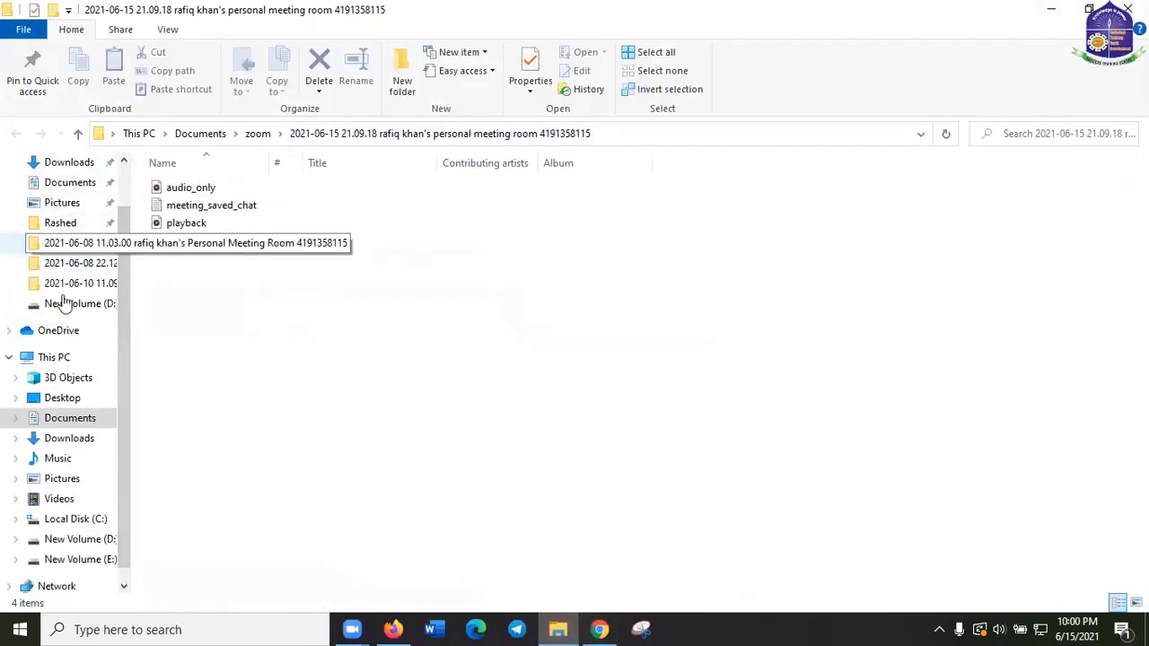
left_click(72, 440)
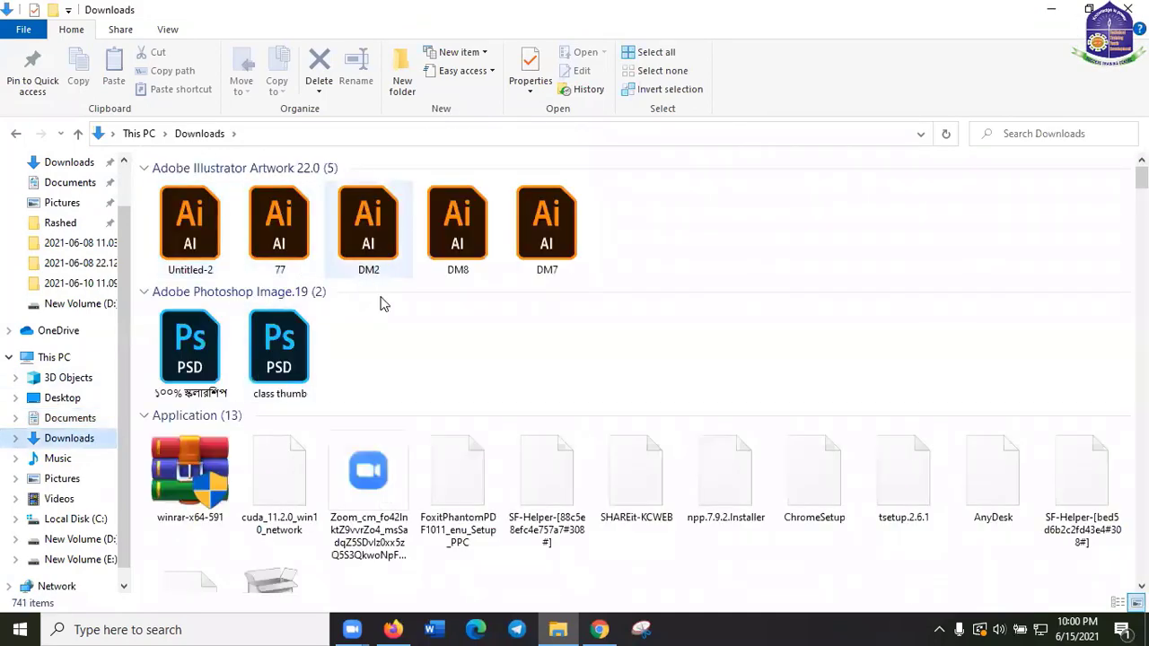
scroll(377, 296, "down", 15)
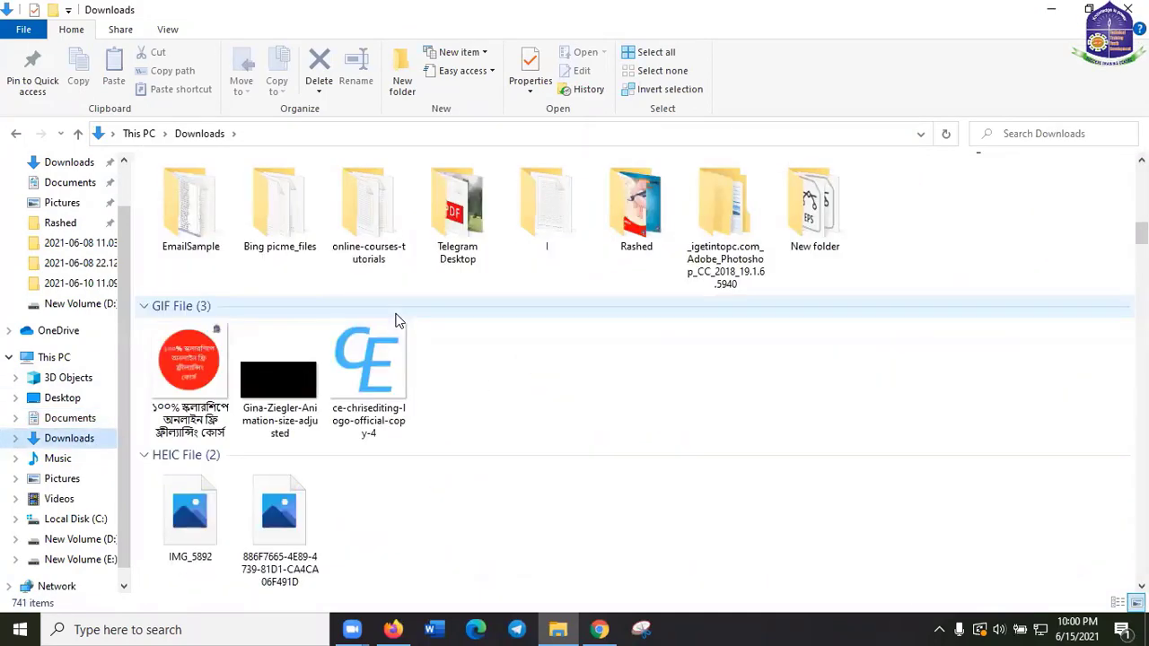
scroll(400, 321, "down", 20)
scroll(400, 321, "down", 10)
scroll(399, 321, "down", 15)
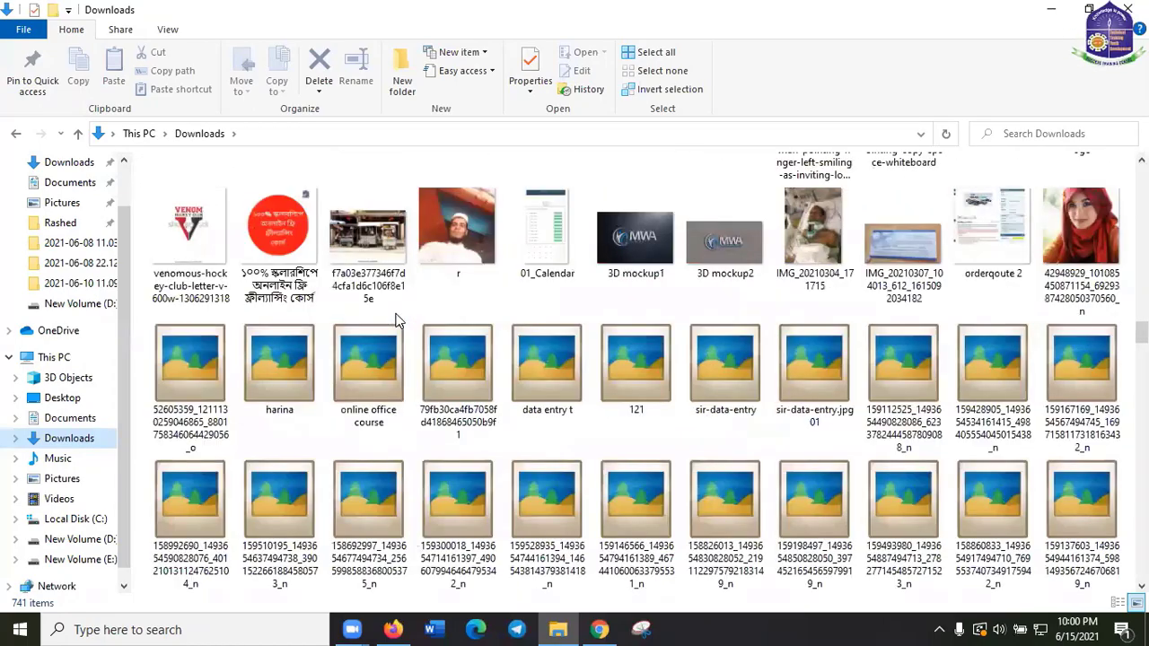
scroll(398, 297, "down", 15)
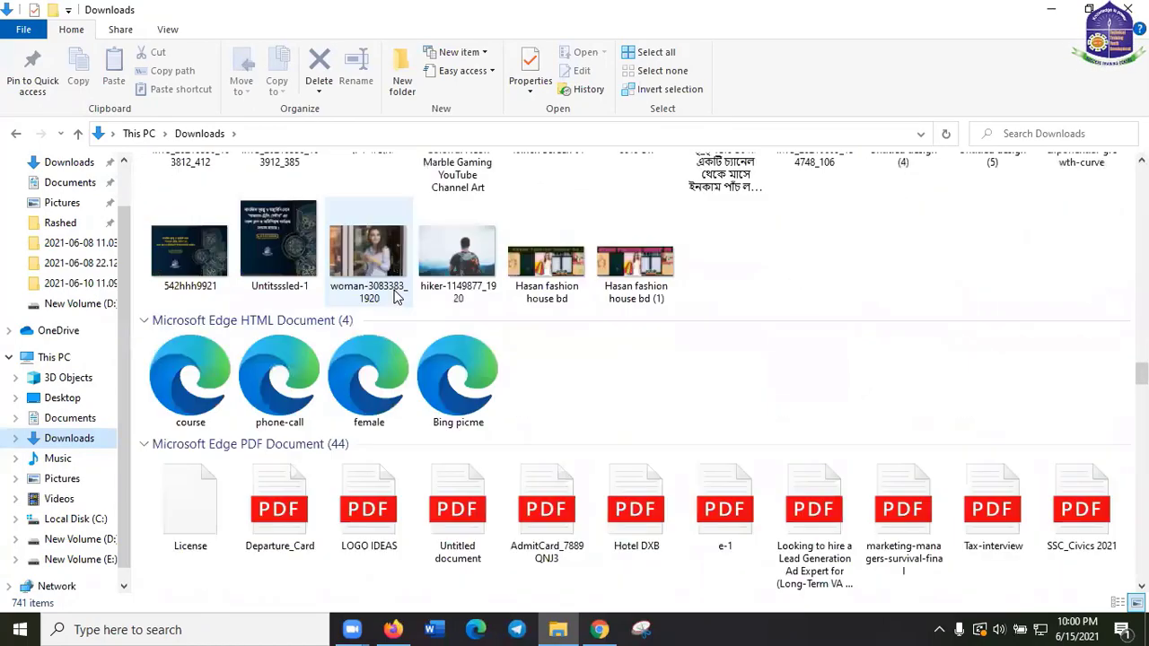
scroll(229, 300, "up", 3)
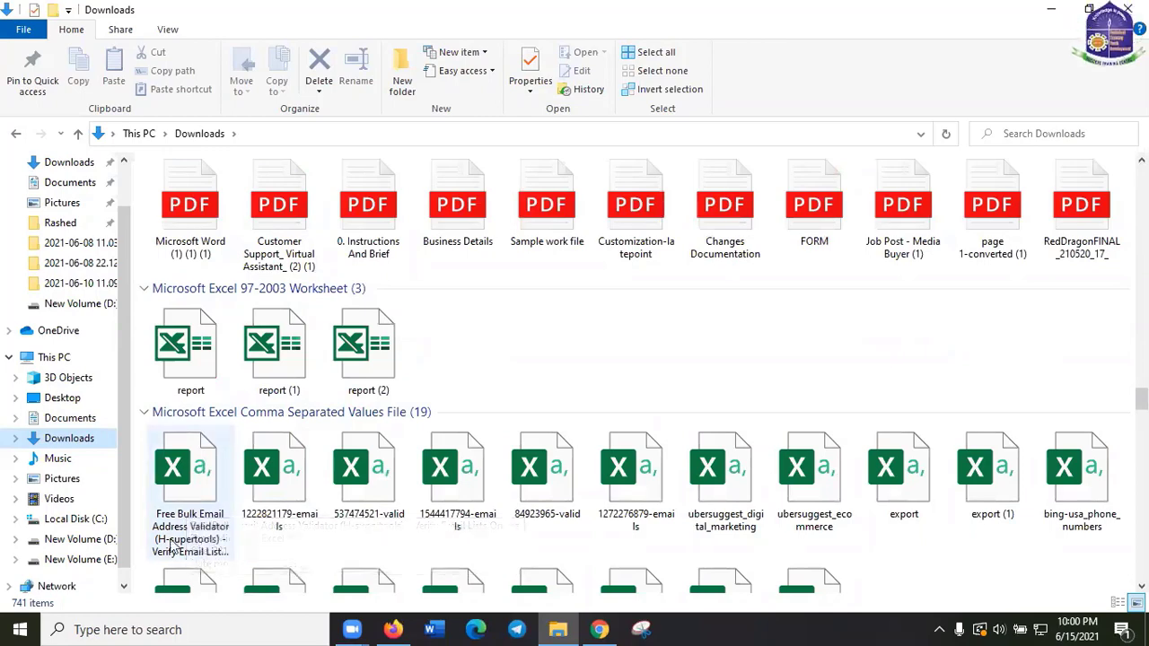
double_click(189, 498)
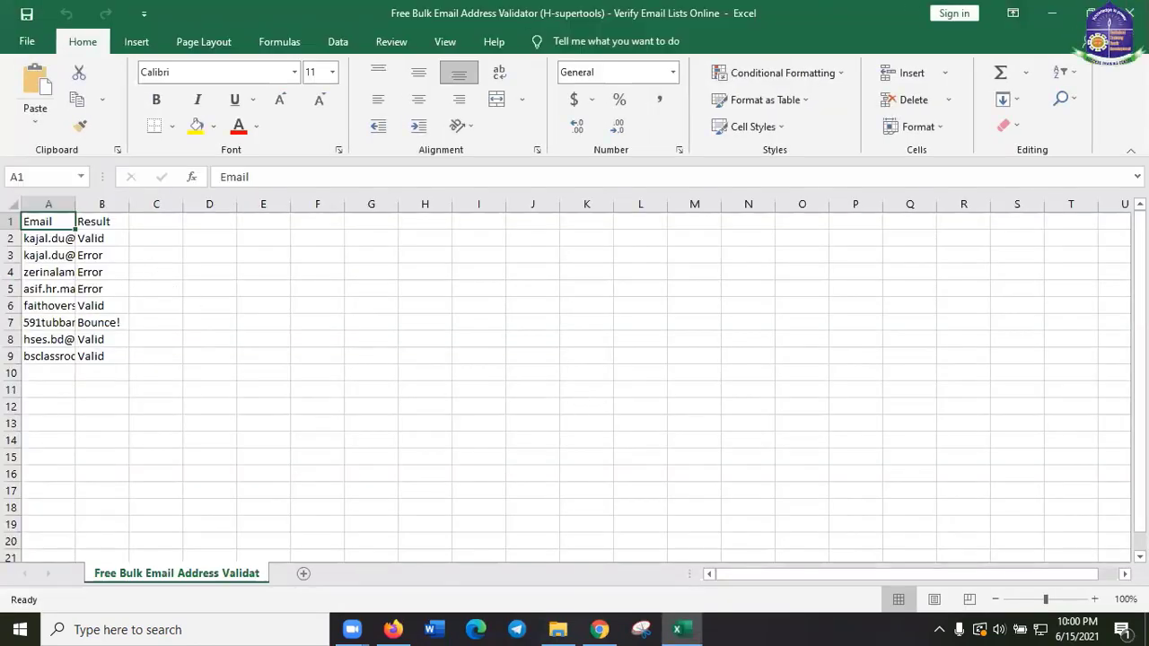
left_click(1128, 12)
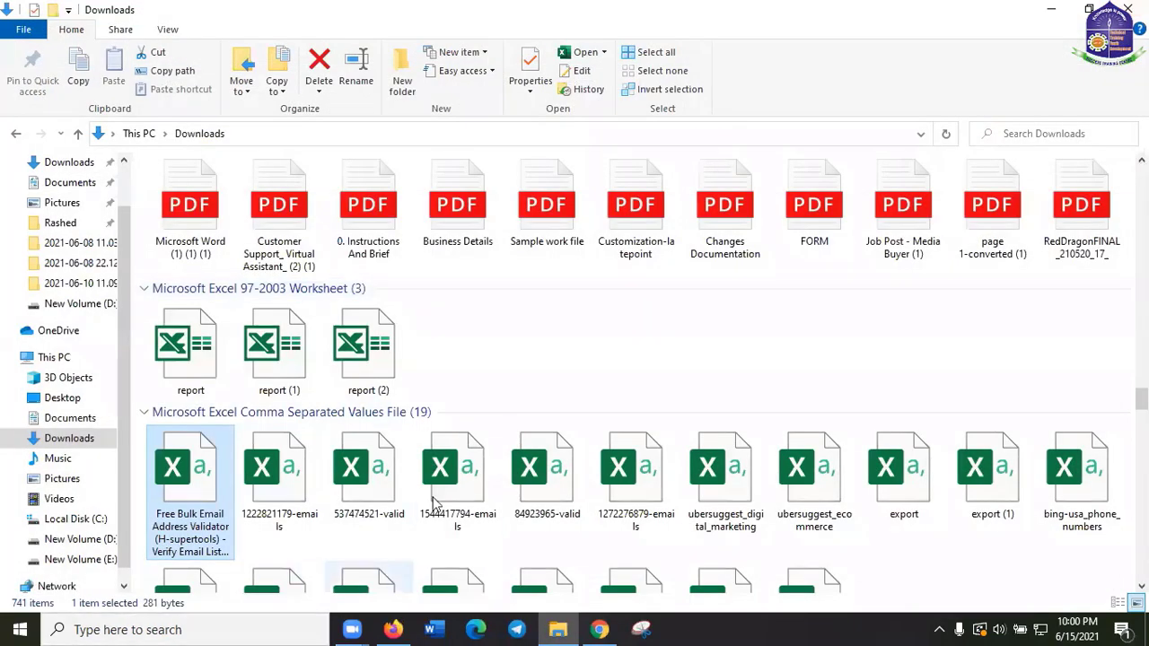
scroll(758, 337, "down", 2)
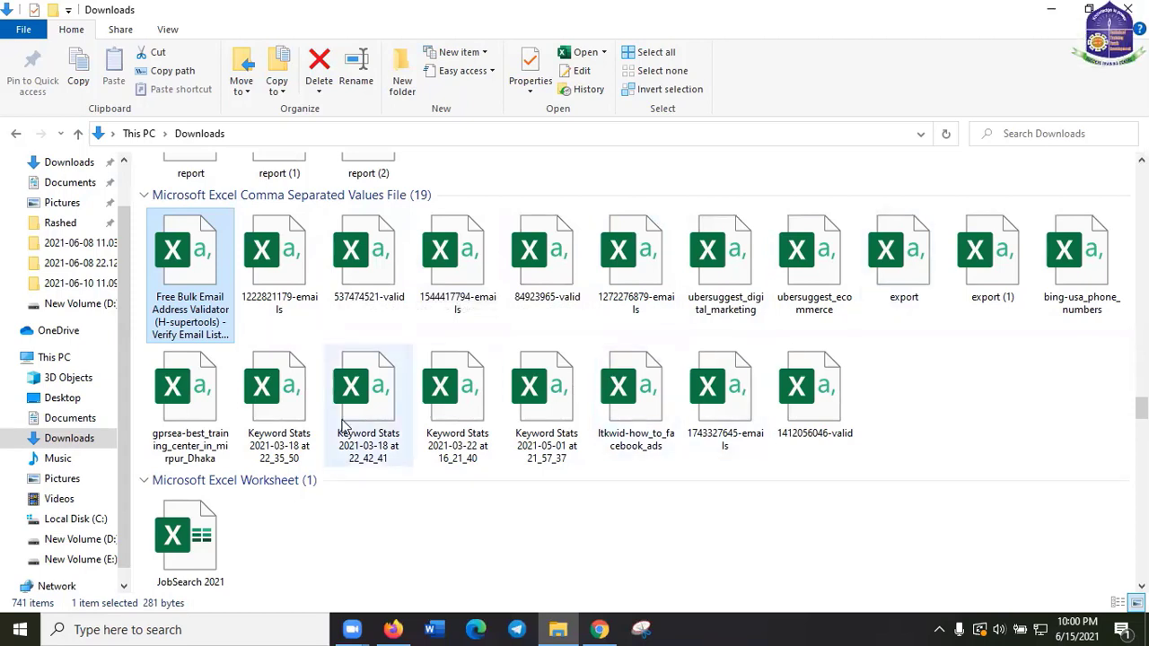
double_click(815, 418)
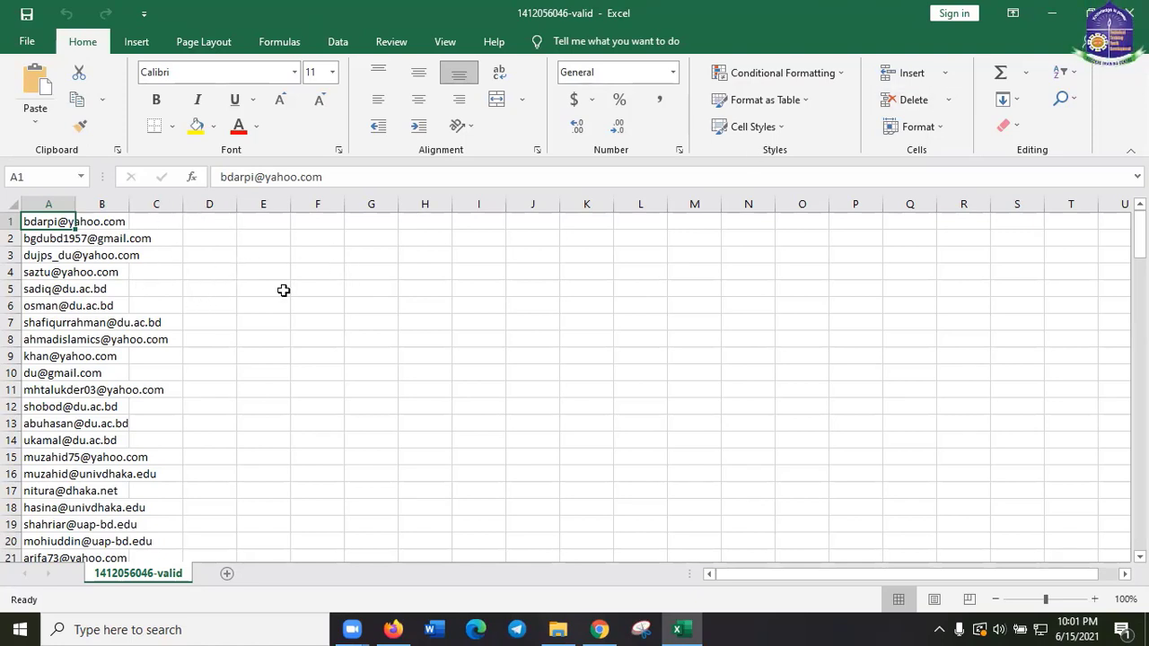
Enter "usa" in cell D1 beside the email list and color its text red.
left_click(204, 224)
left_click(275, 225)
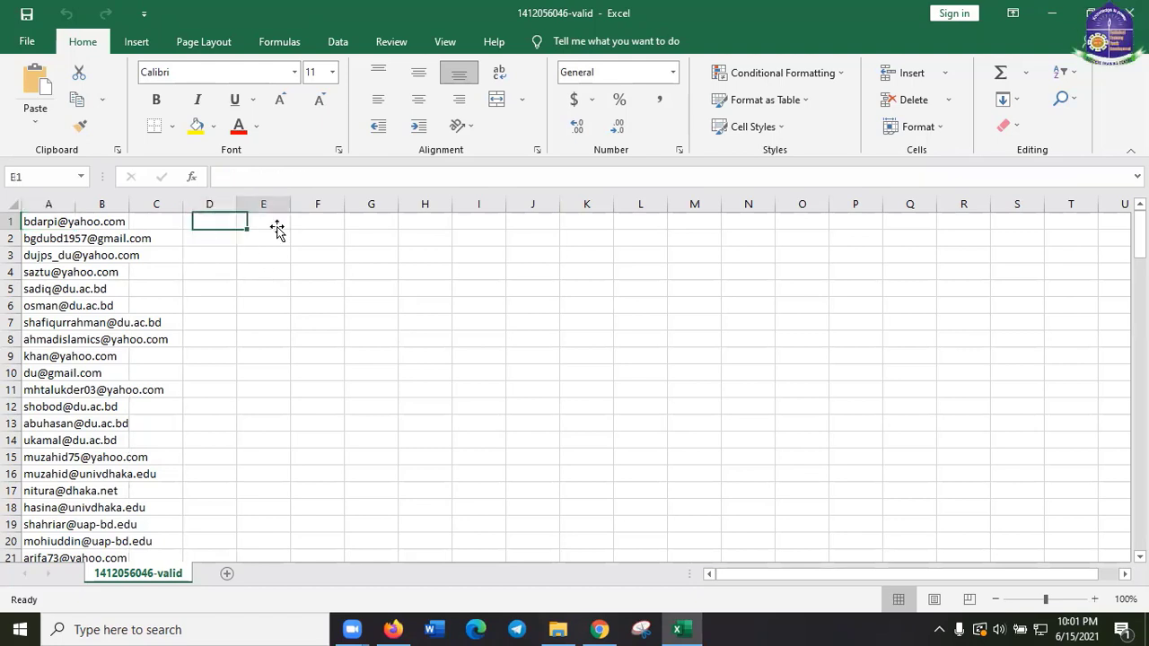
left_click(210, 225)
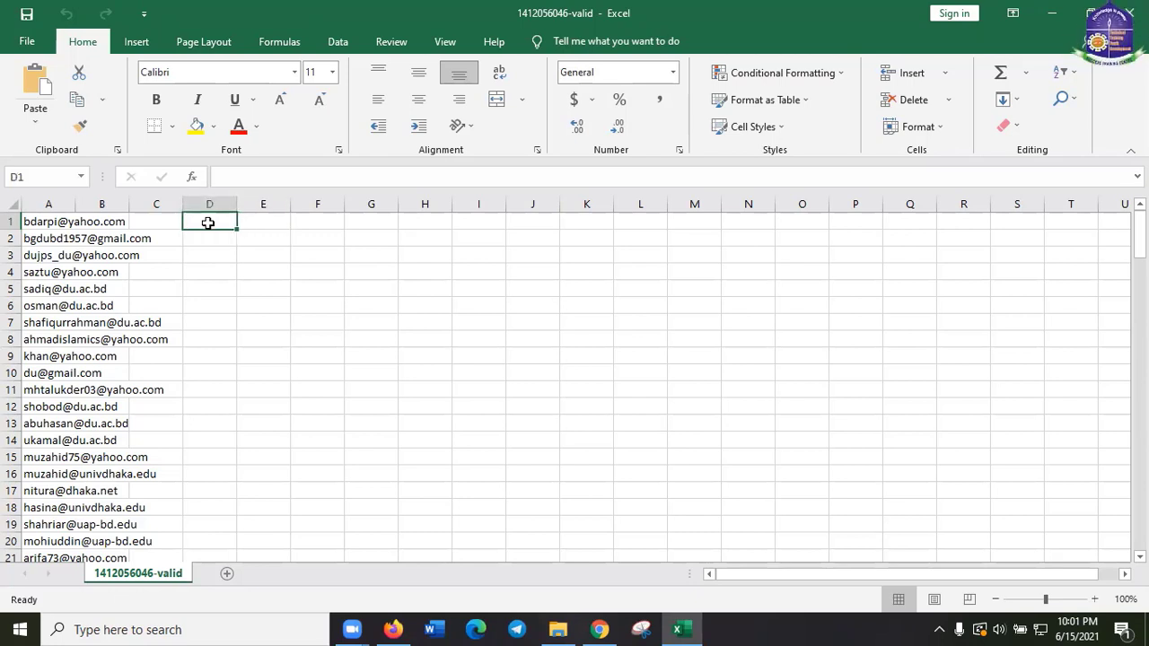
type("usa")
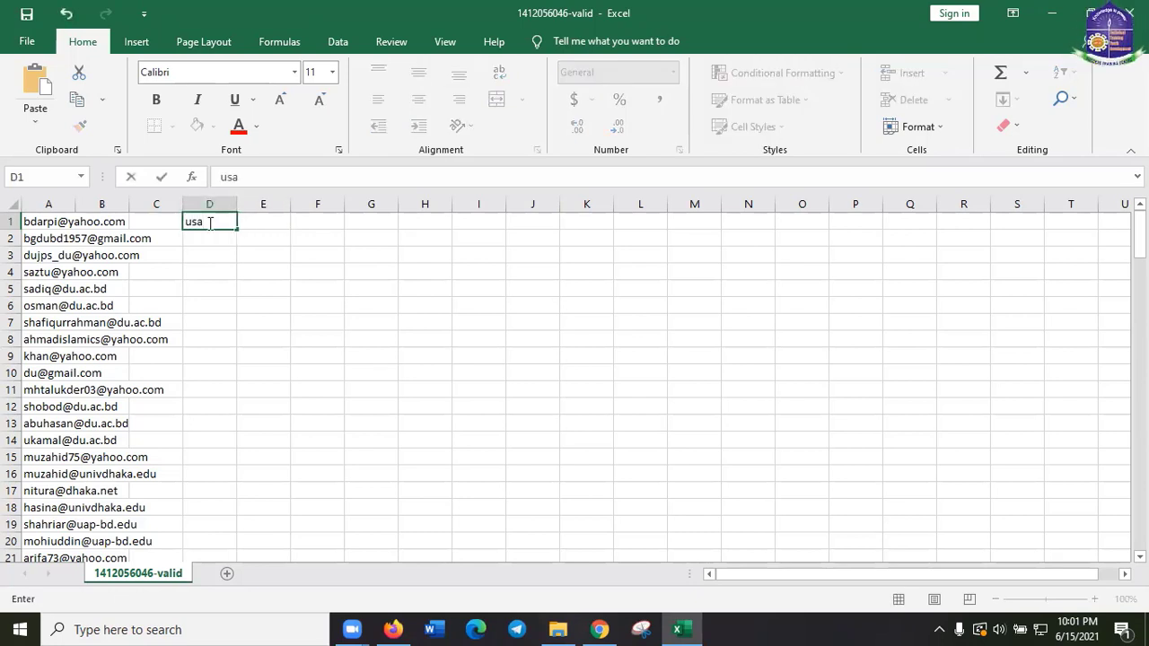
double_click(179, 224)
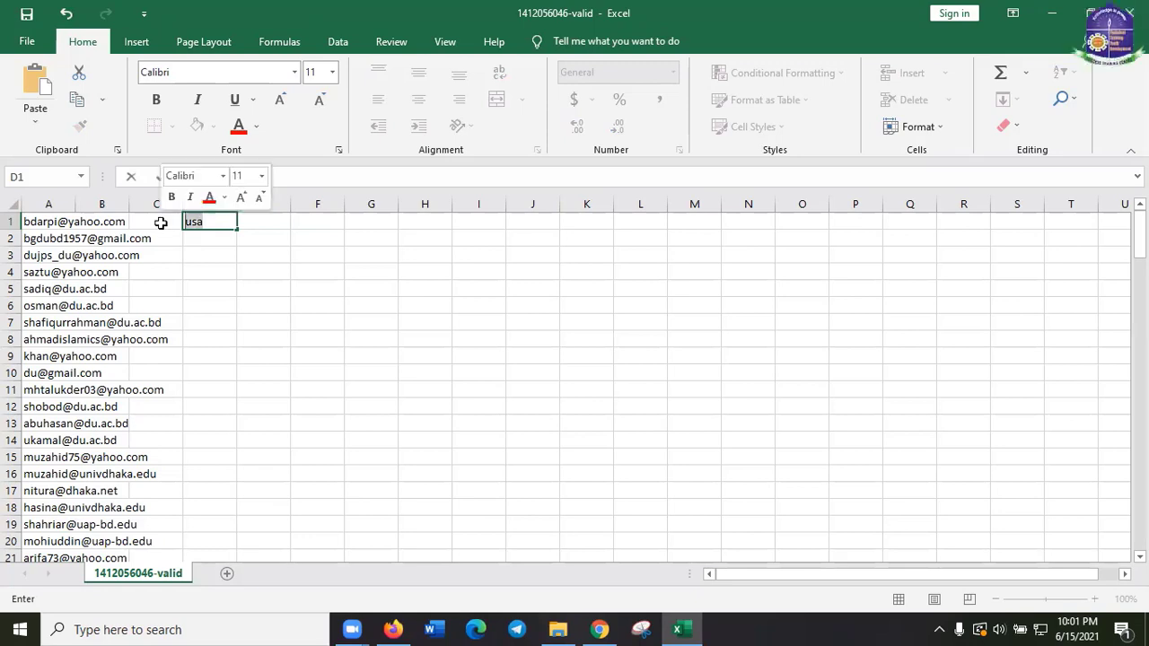
left_click(256, 127)
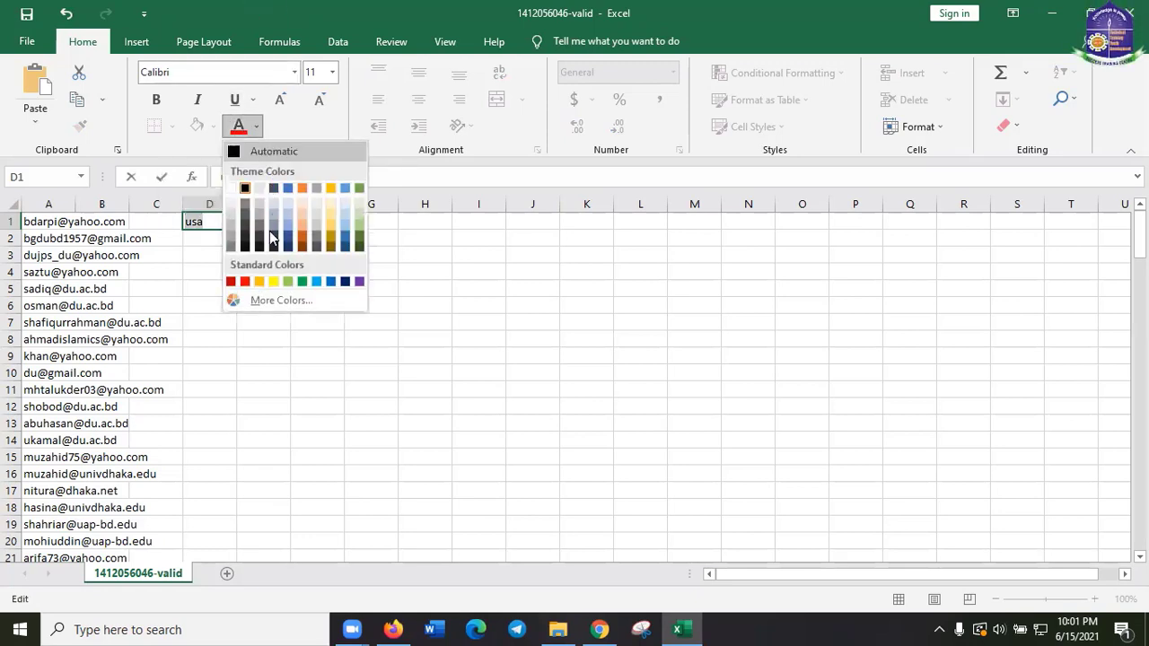
left_click(242, 280)
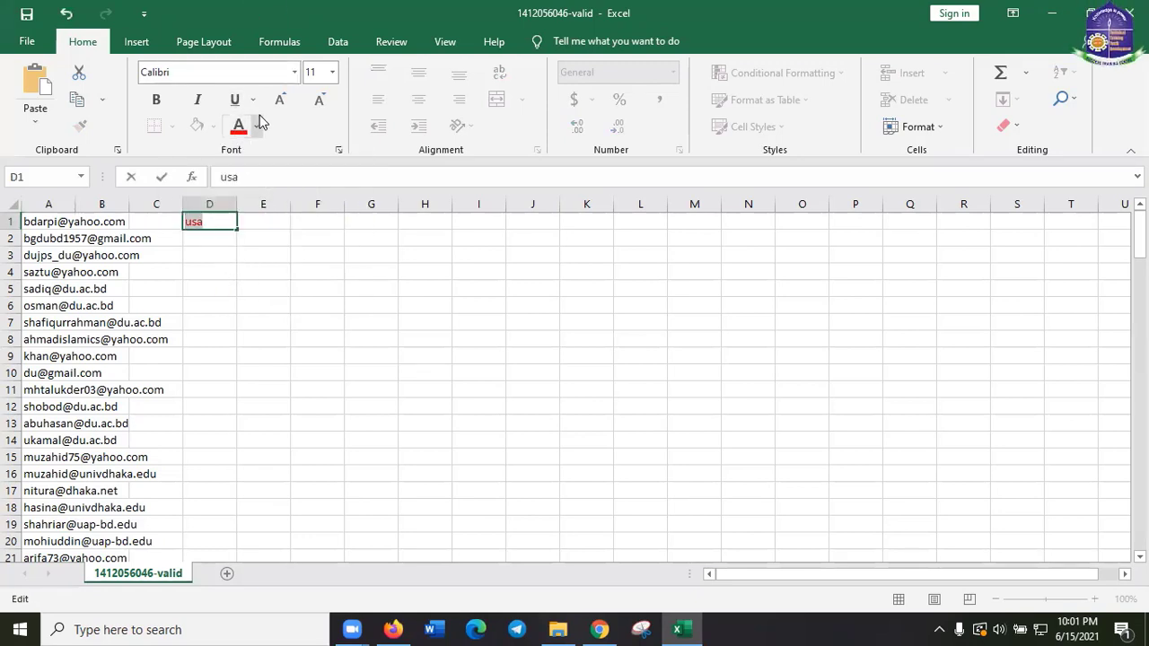
left_click(280, 223)
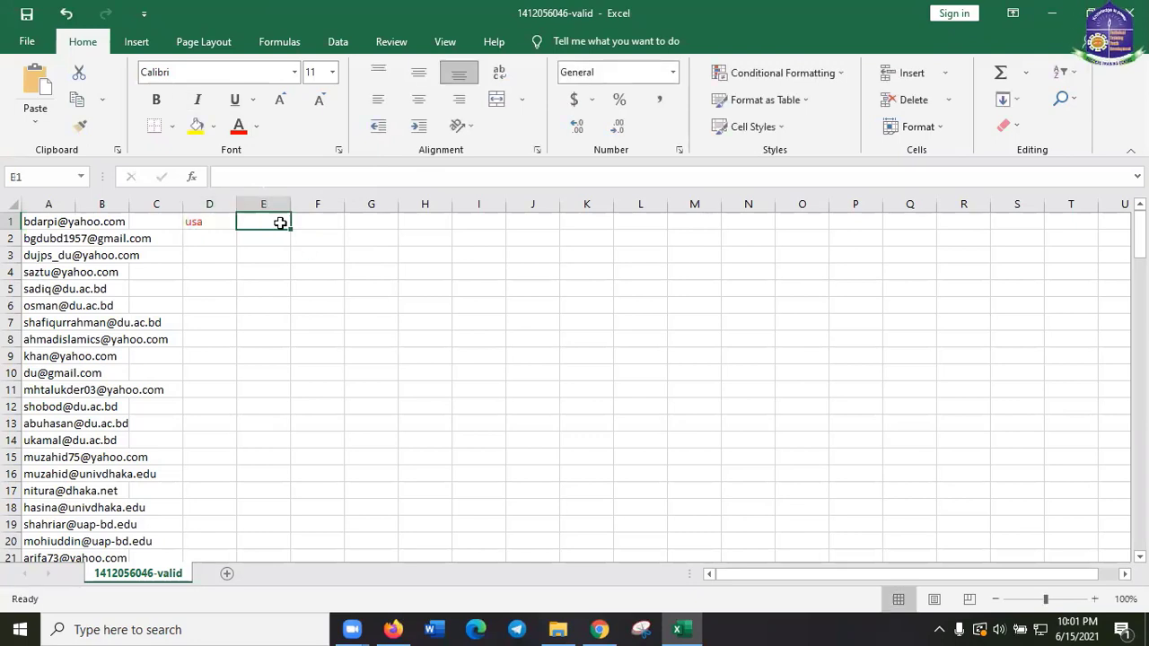
Enter "teacher" in cell E1 and replace the text in cell D1 with "bd".
type("teacher")
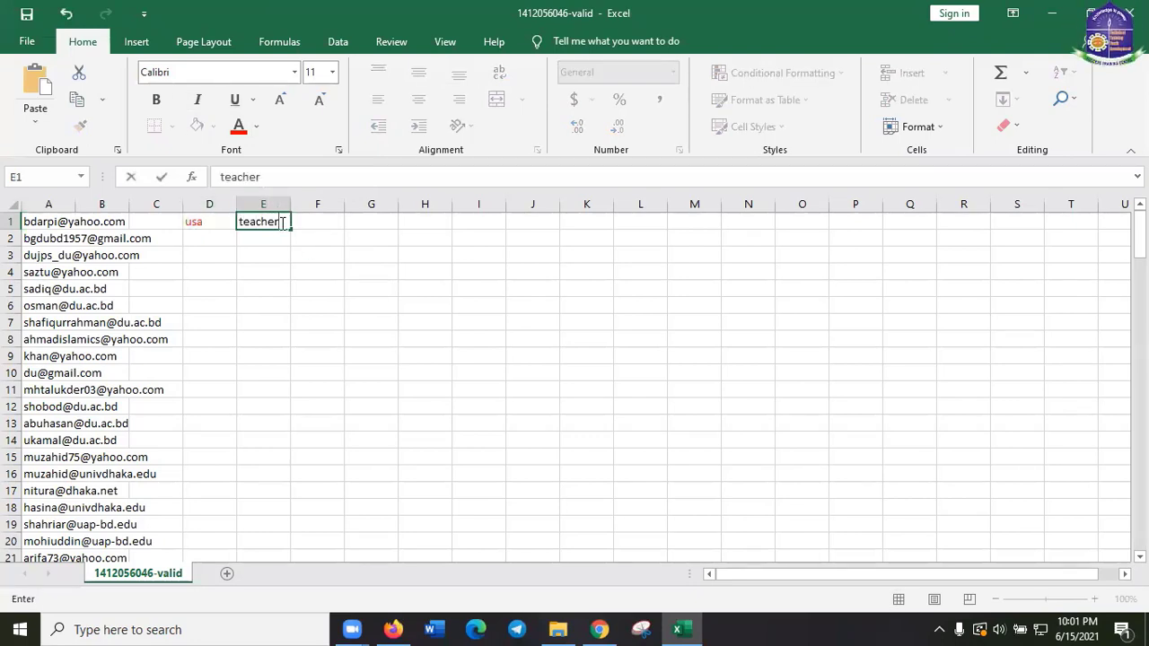
left_click(221, 225)
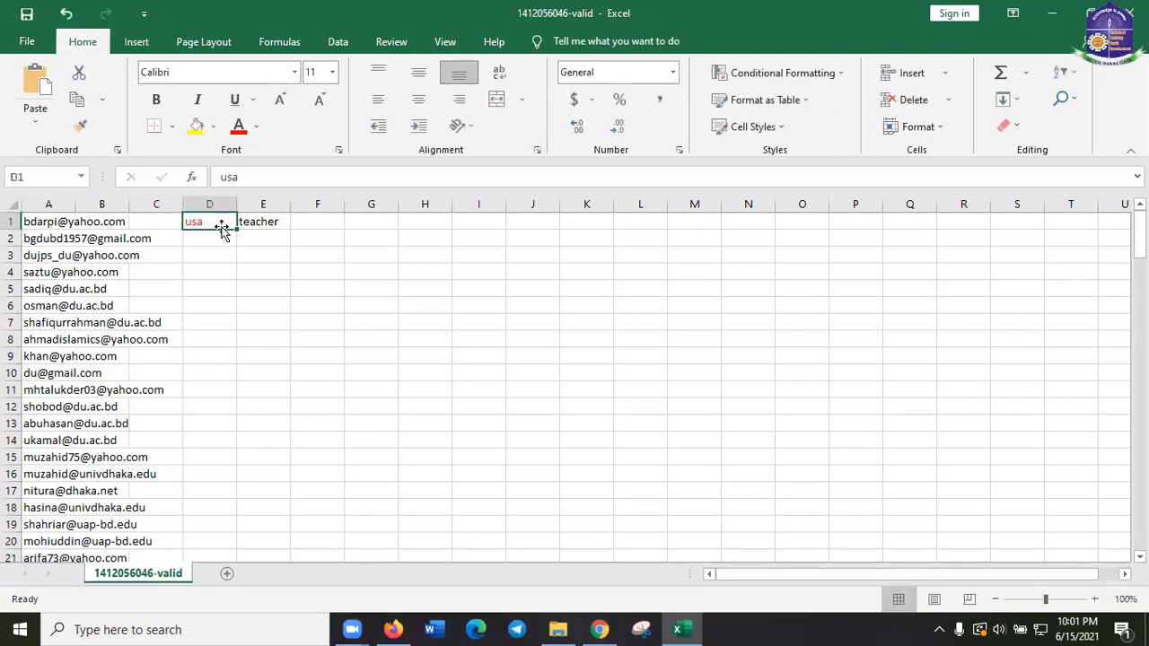
type("bd")
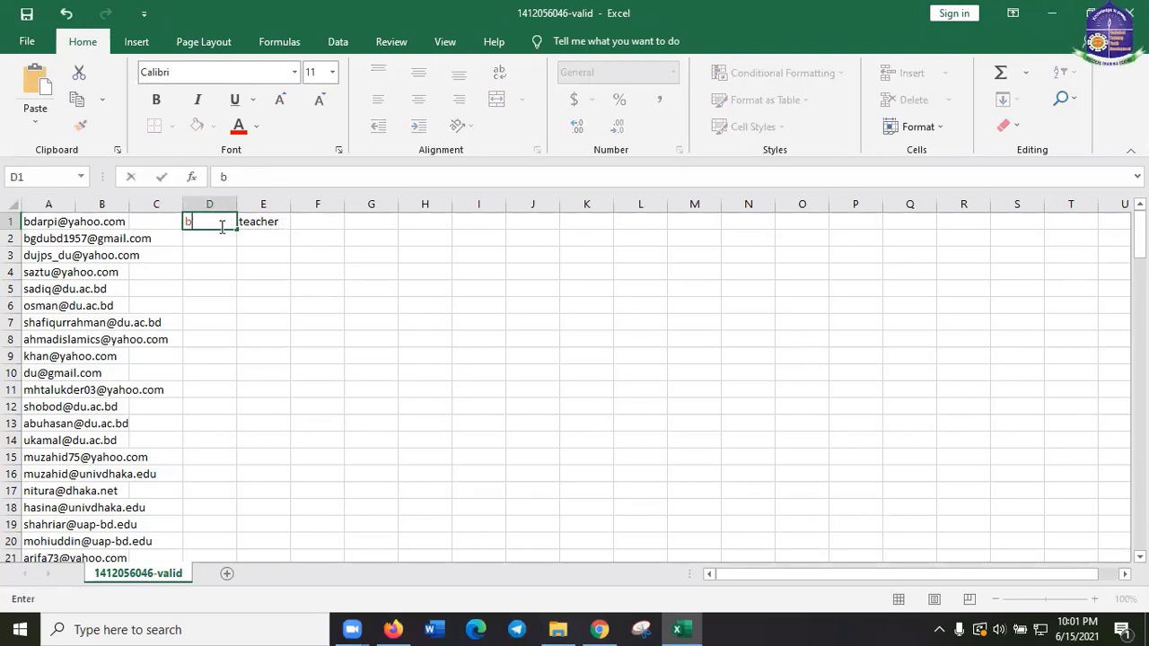
left_click(316, 226)
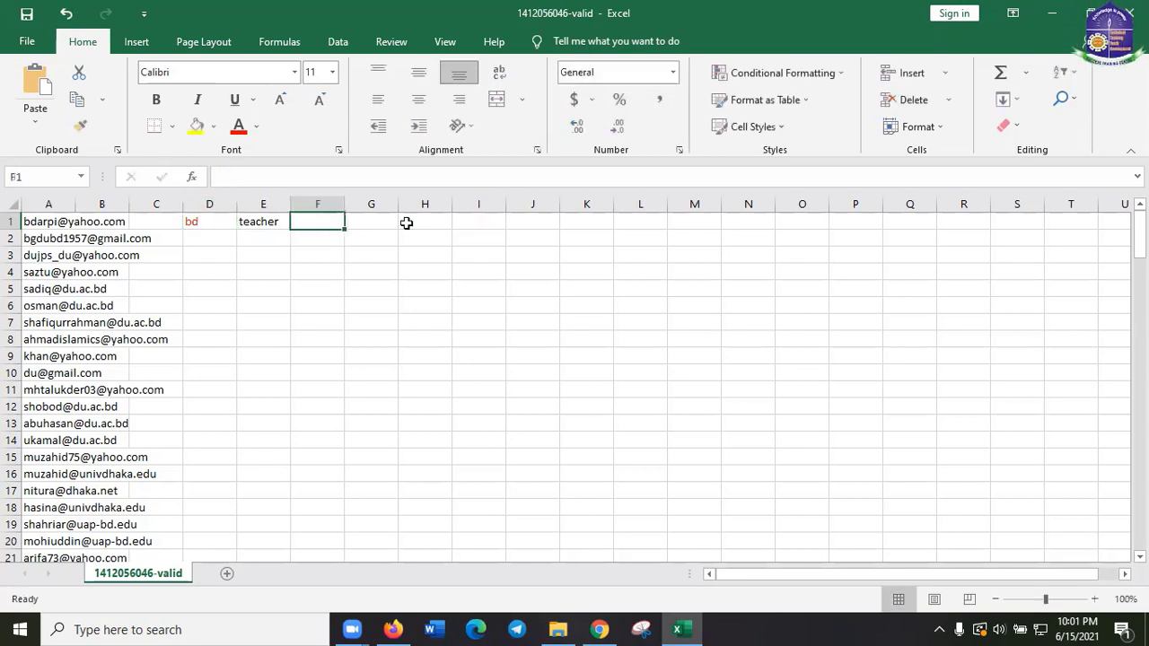
Fill the "teacher" cell E1 with light blue and the "bd" cell D1 with yellow.
left_click(264, 220)
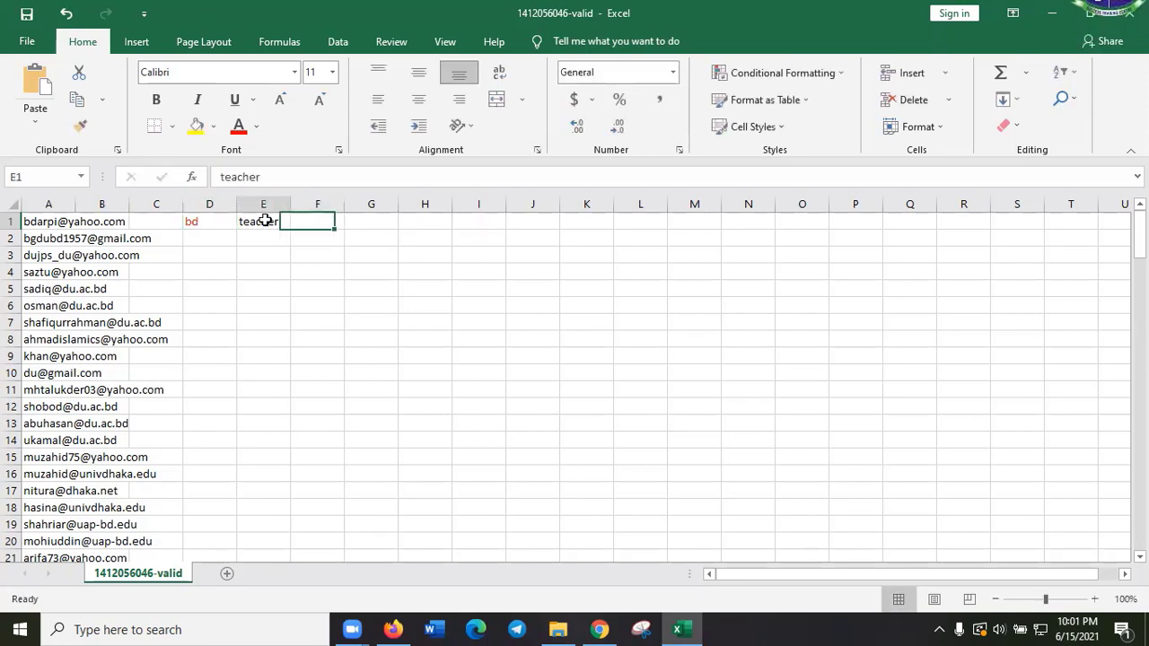
left_click(215, 128)
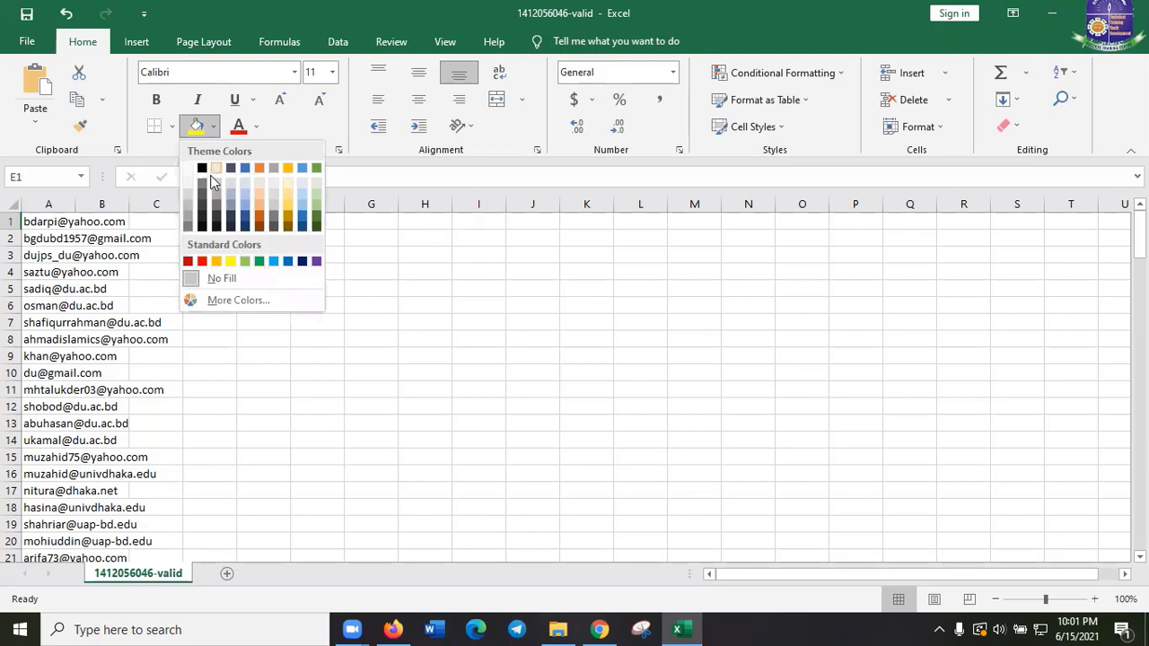
left_click(274, 263)
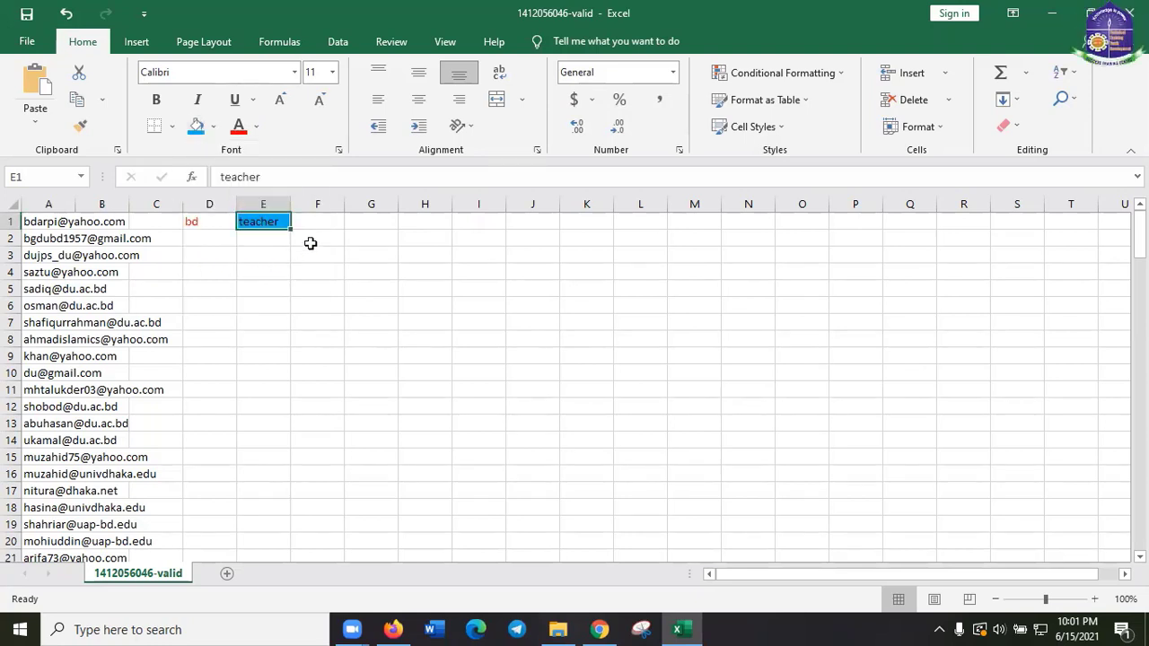
left_click(201, 220)
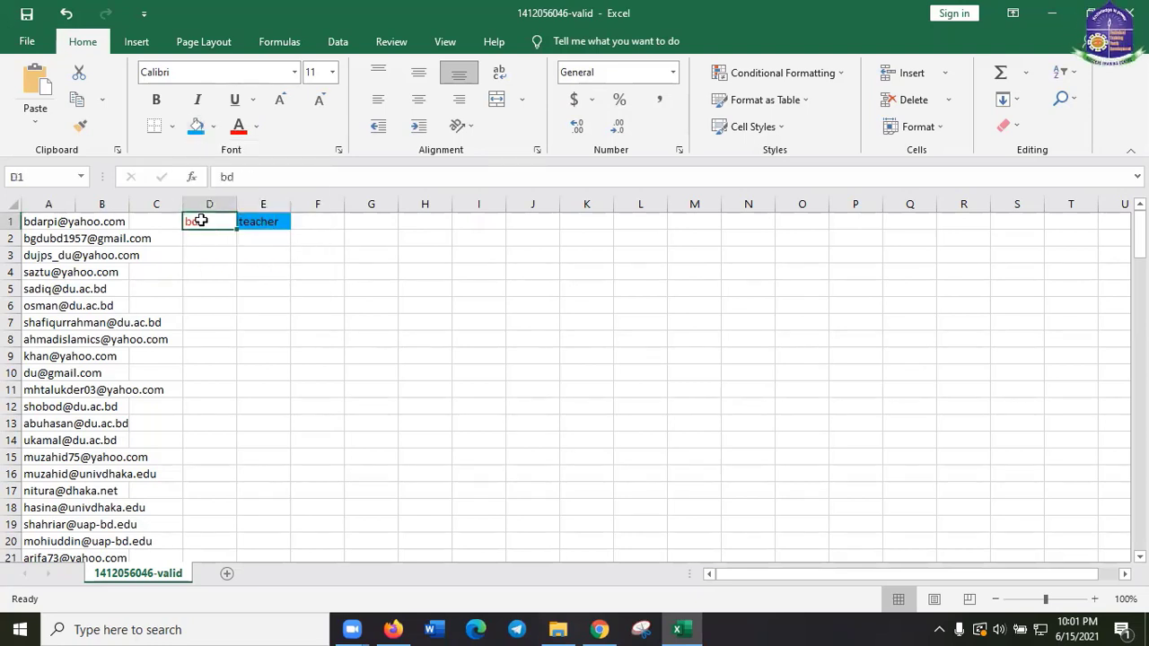
left_click(214, 128)
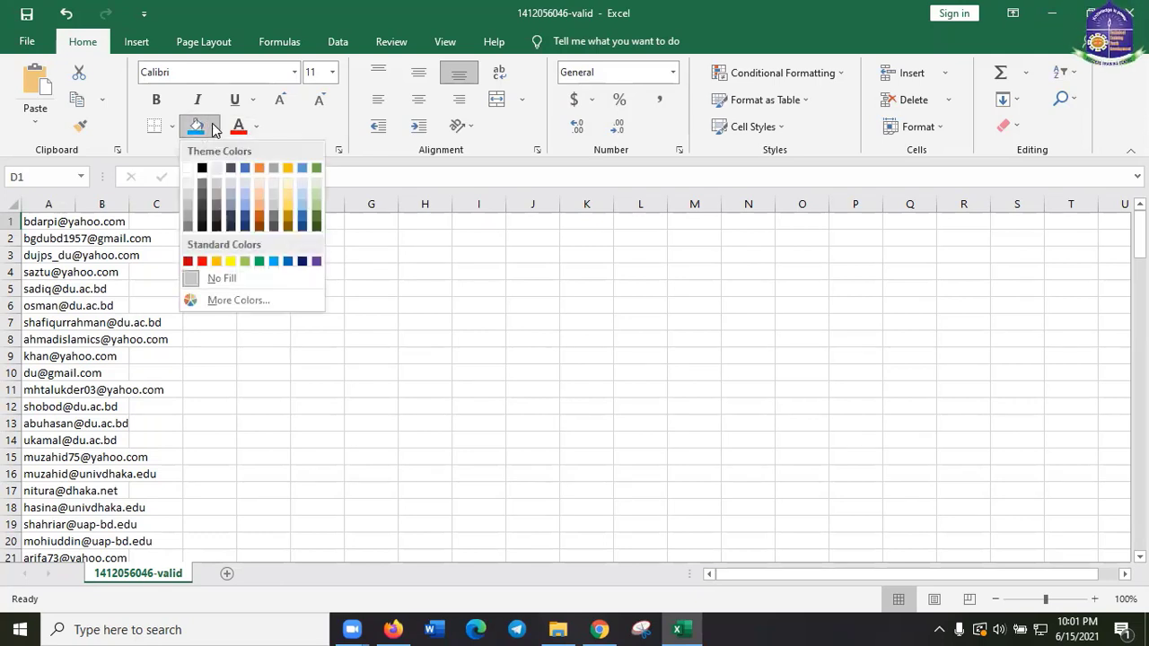
left_click(231, 261)
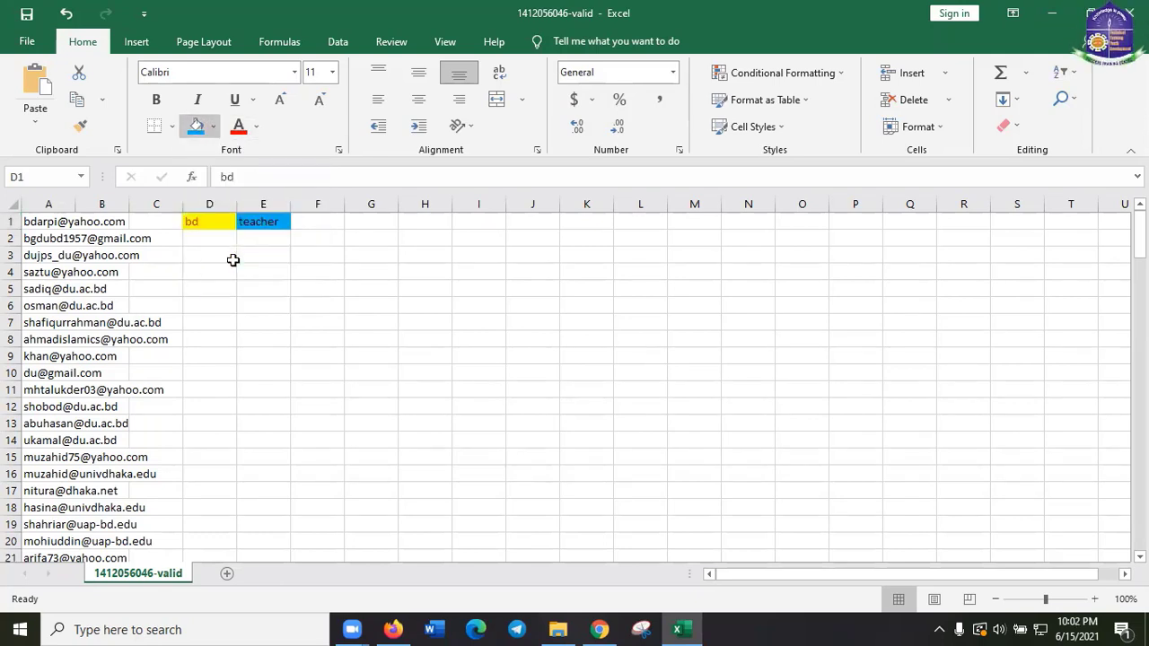
Enter "Dk University" in cell F1 beside the "teacher" label and fit column F's width to the text.
left_click(318, 225)
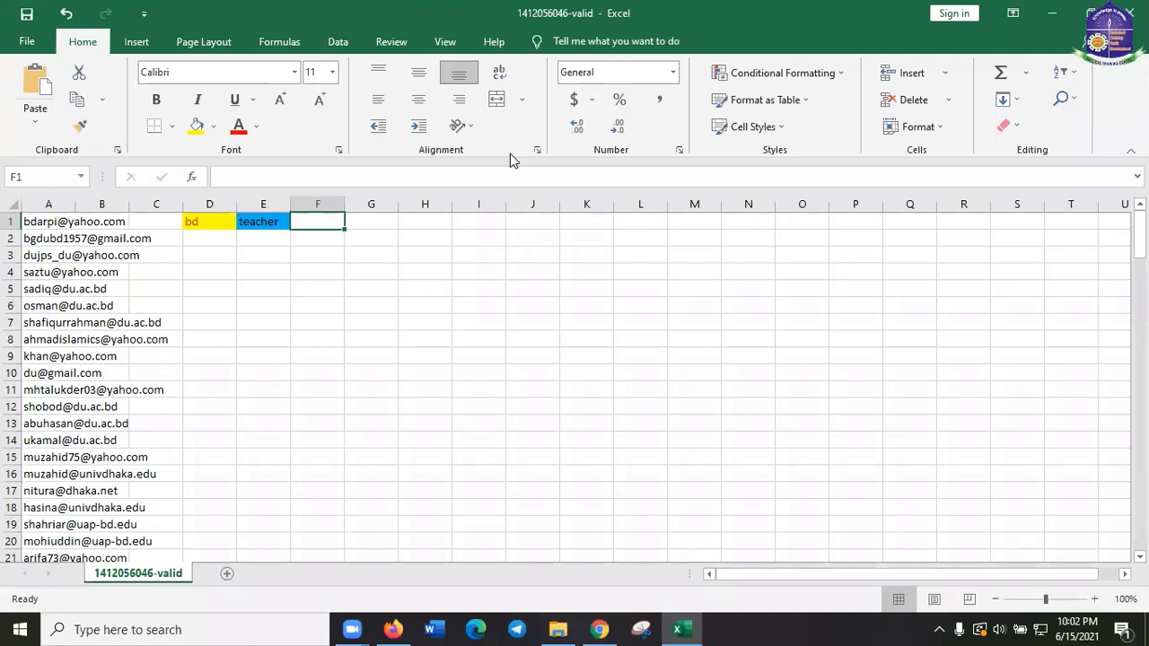
type("Dk")
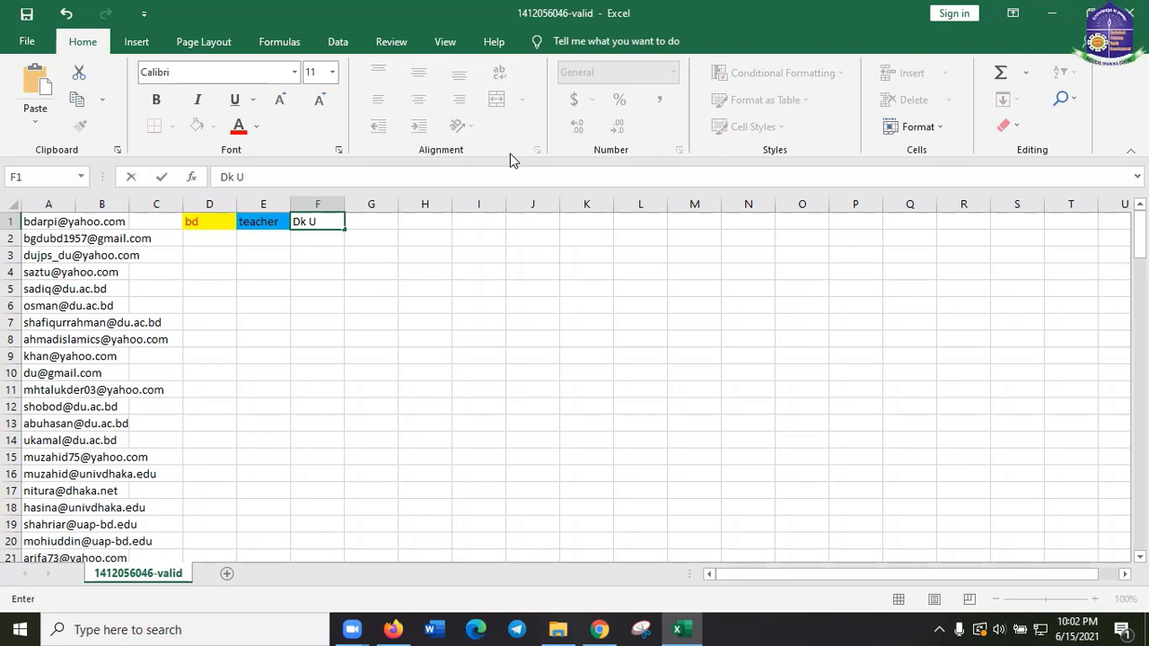
type("University")
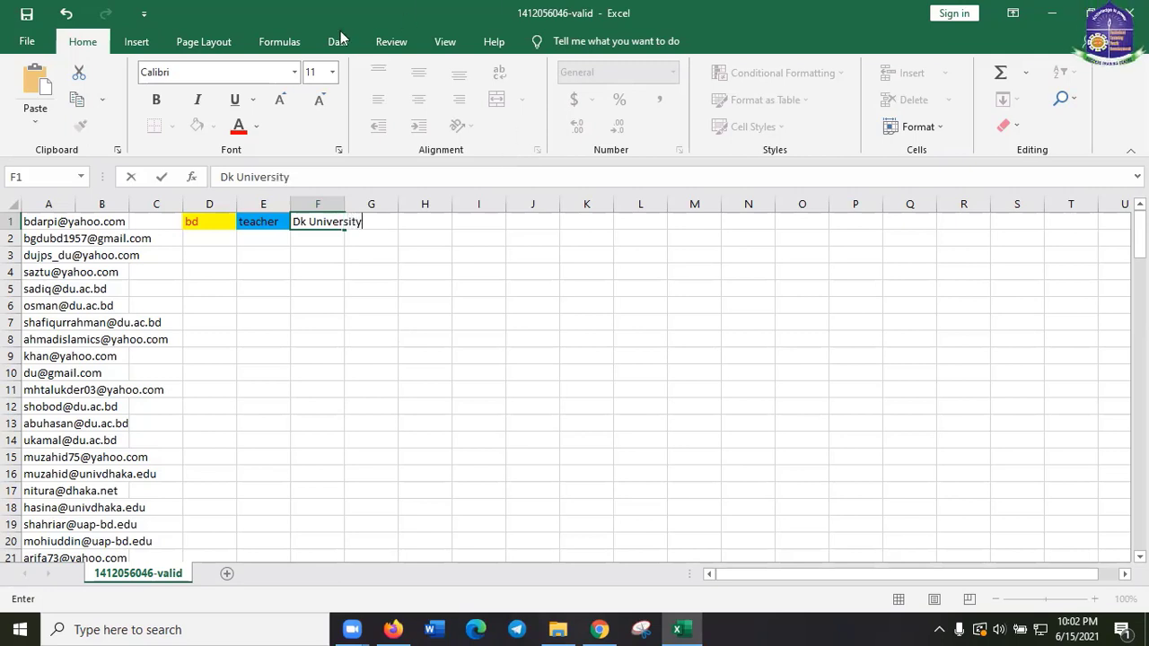
left_click(337, 204)
left_click(326, 224)
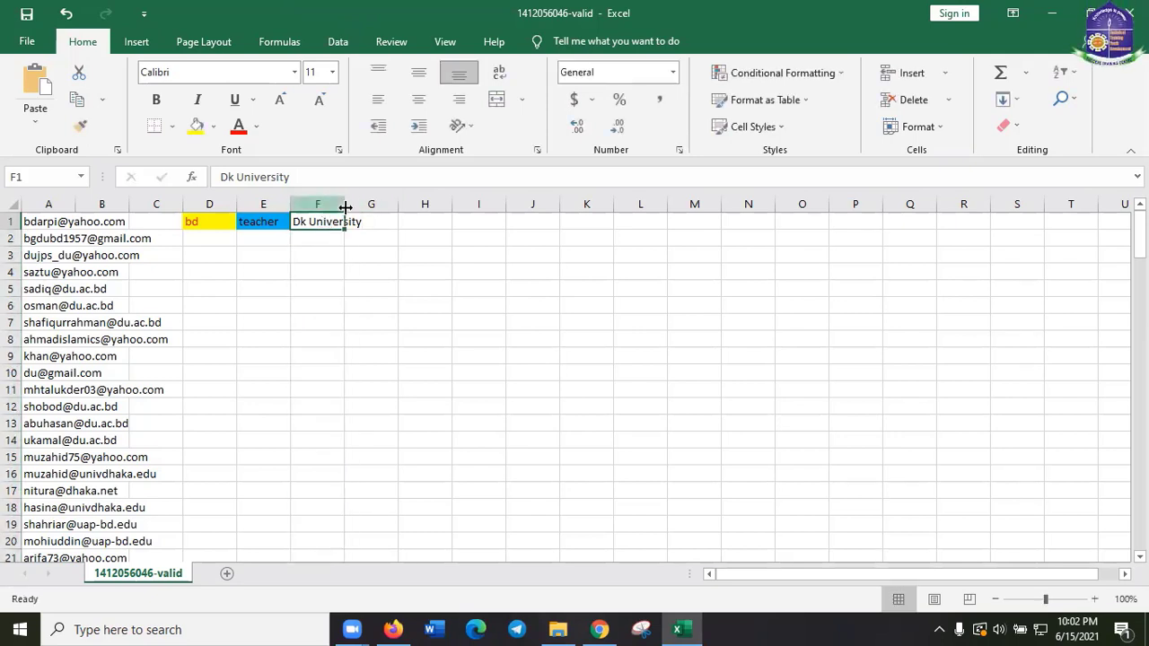
double_click(342, 204)
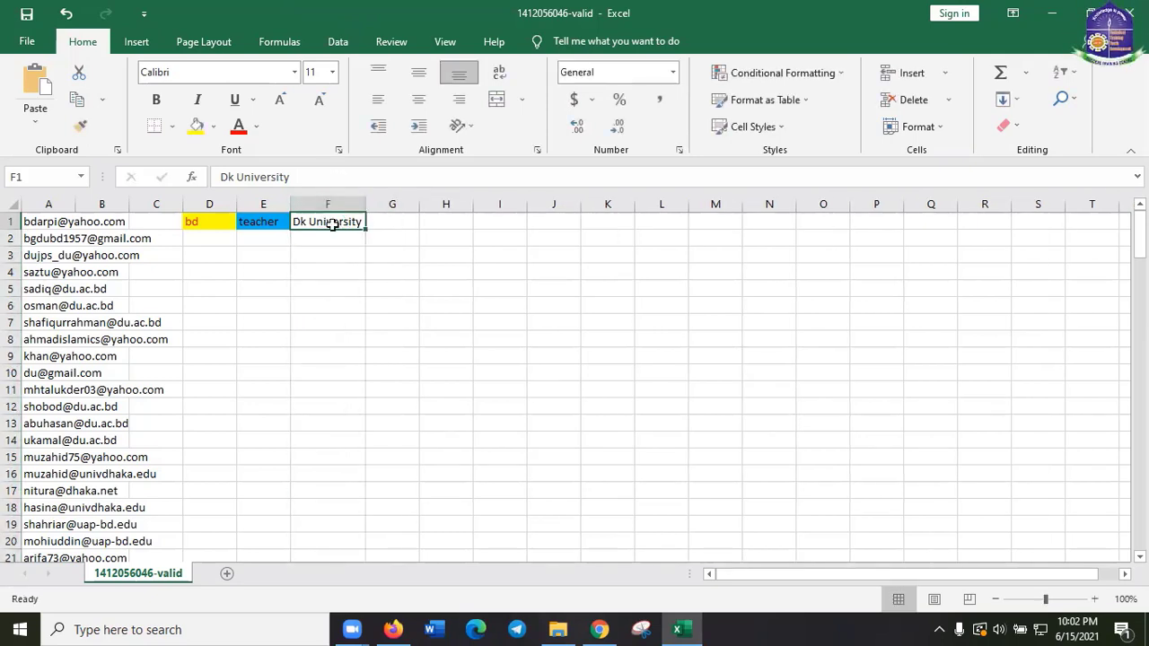
Try a dark blue fill on the "Dk University" cell F1, and replace it with red.
left_click(213, 126)
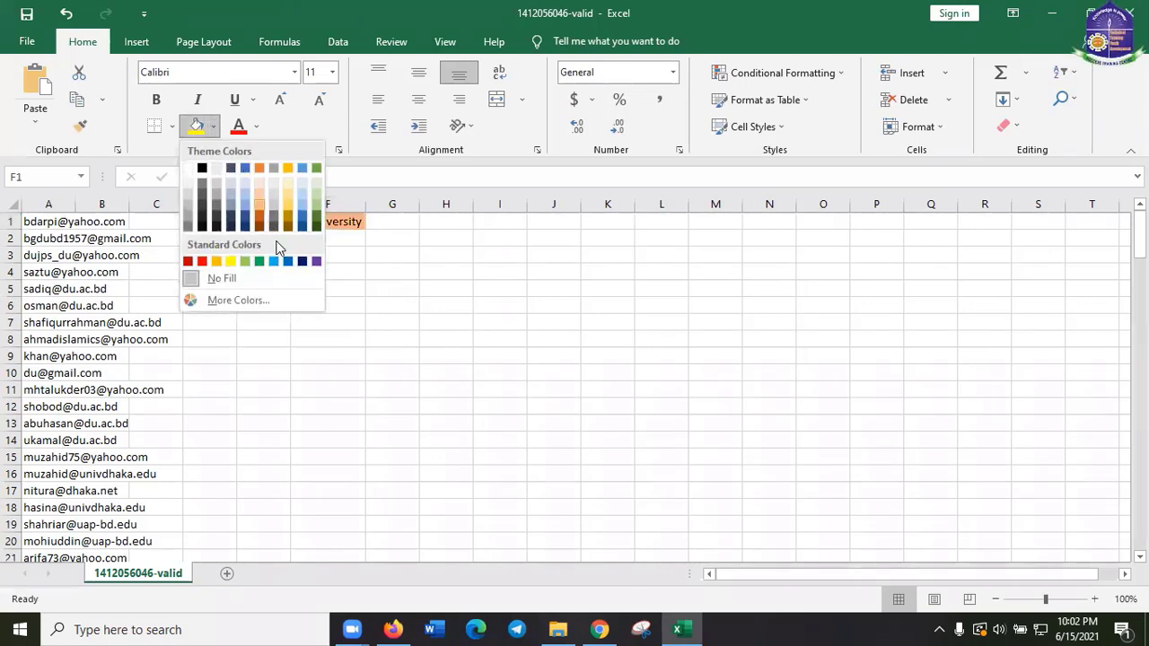
left_click(302, 262)
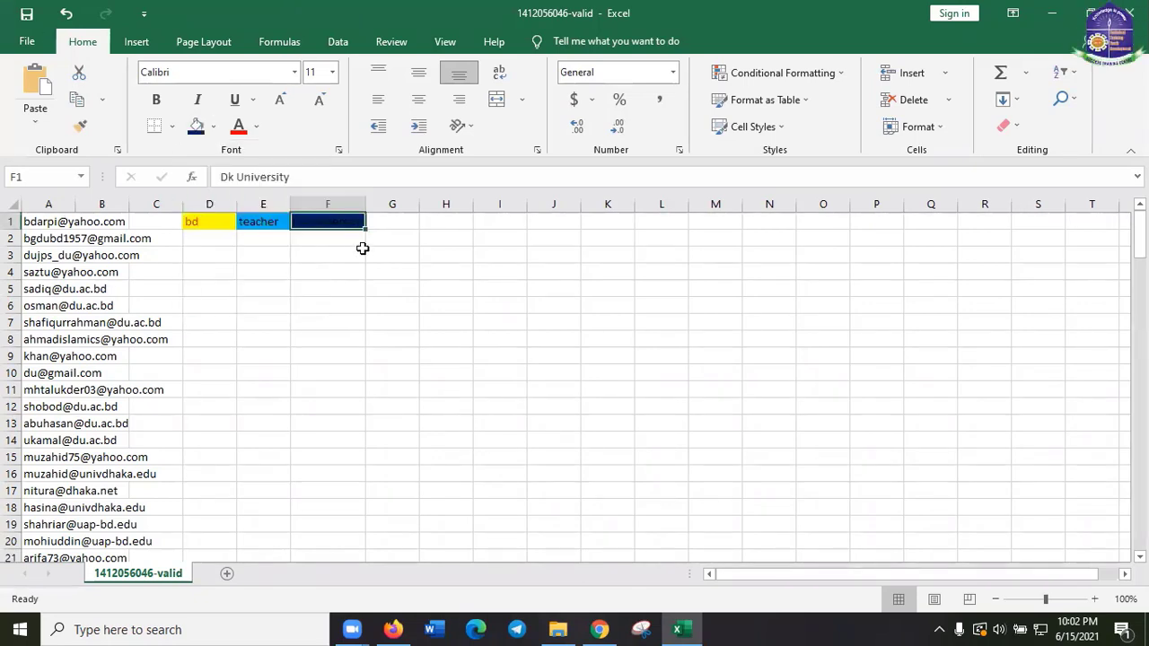
left_click(213, 126)
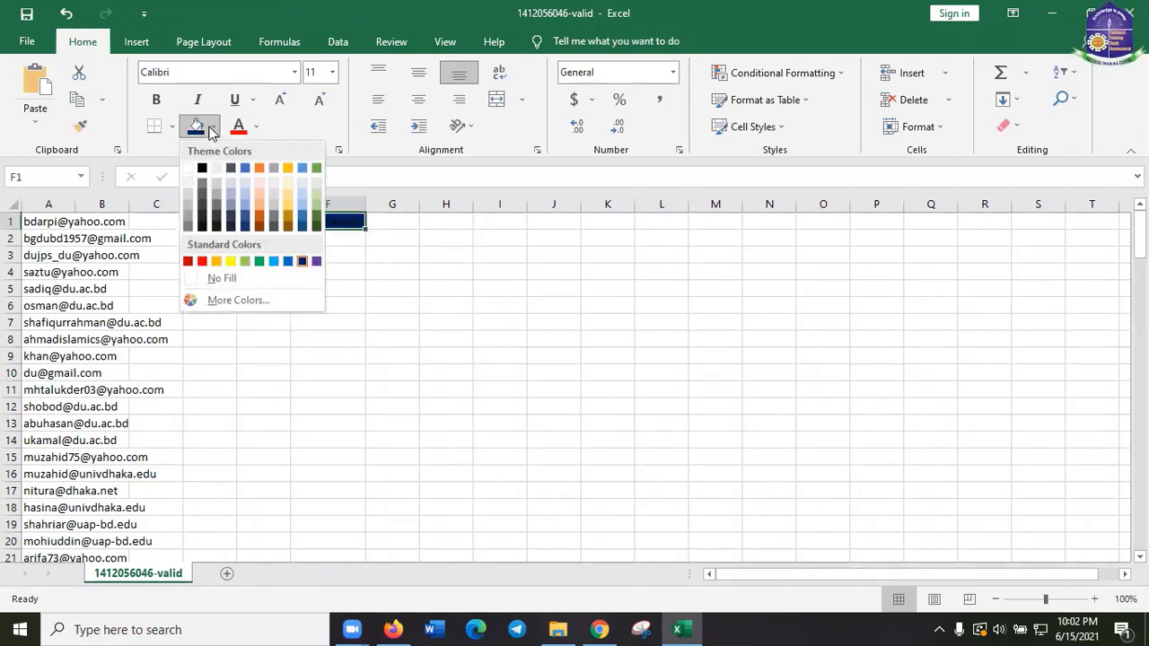
left_click(202, 262)
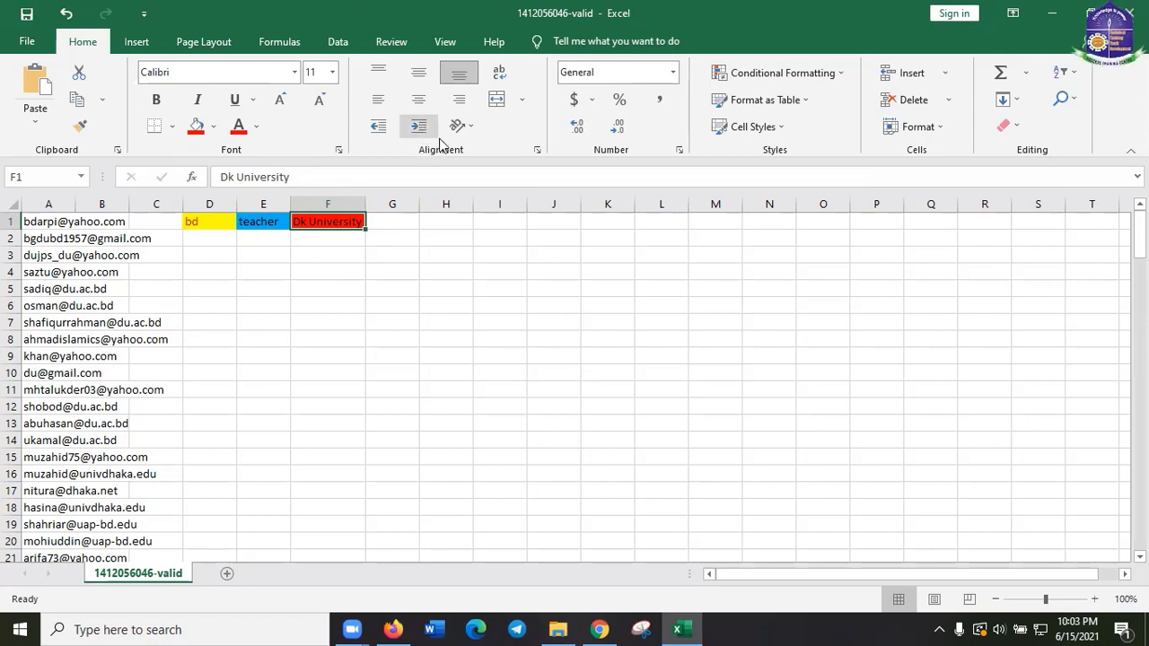
left_click(201, 235)
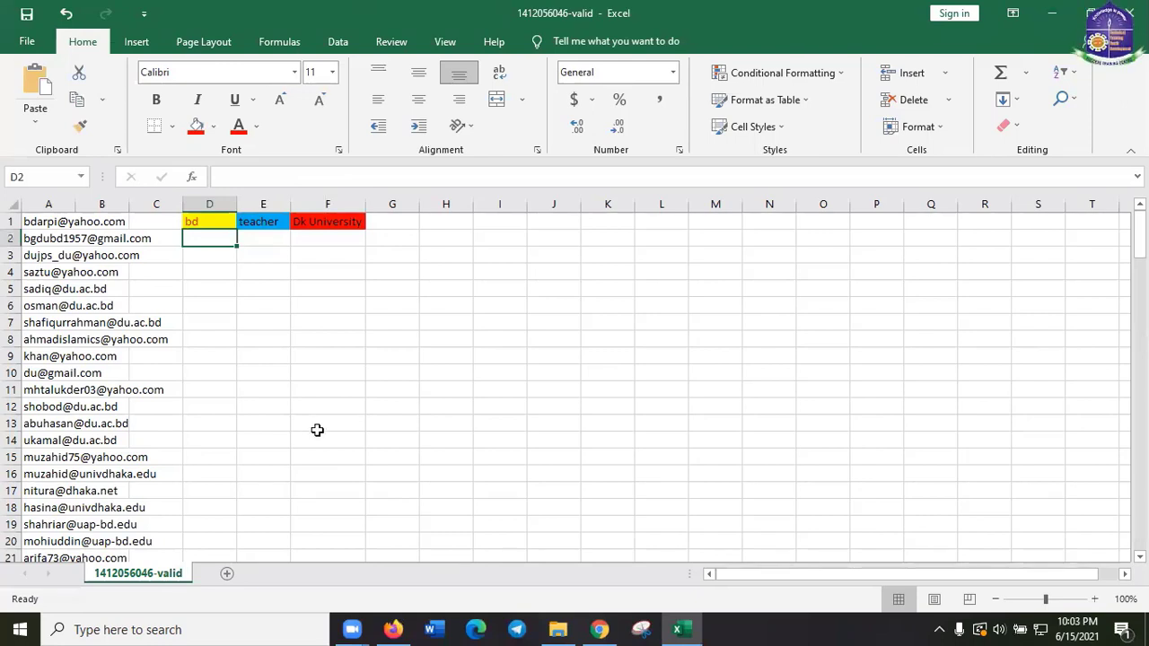
left_click(251, 243)
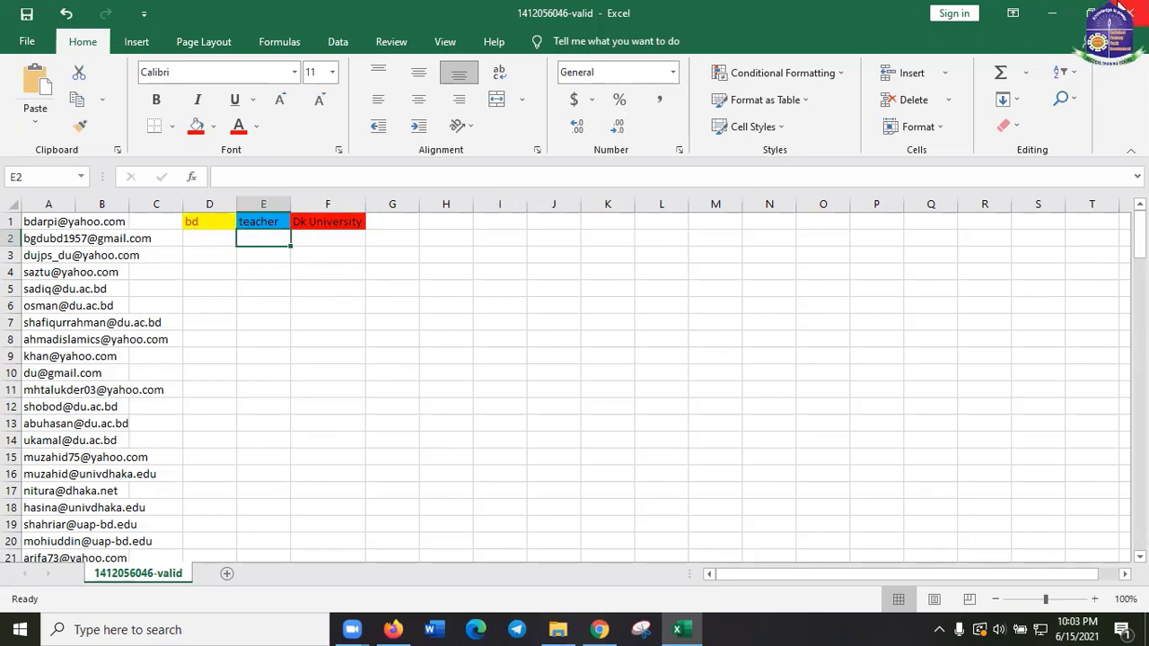
left_click(1129, 13)
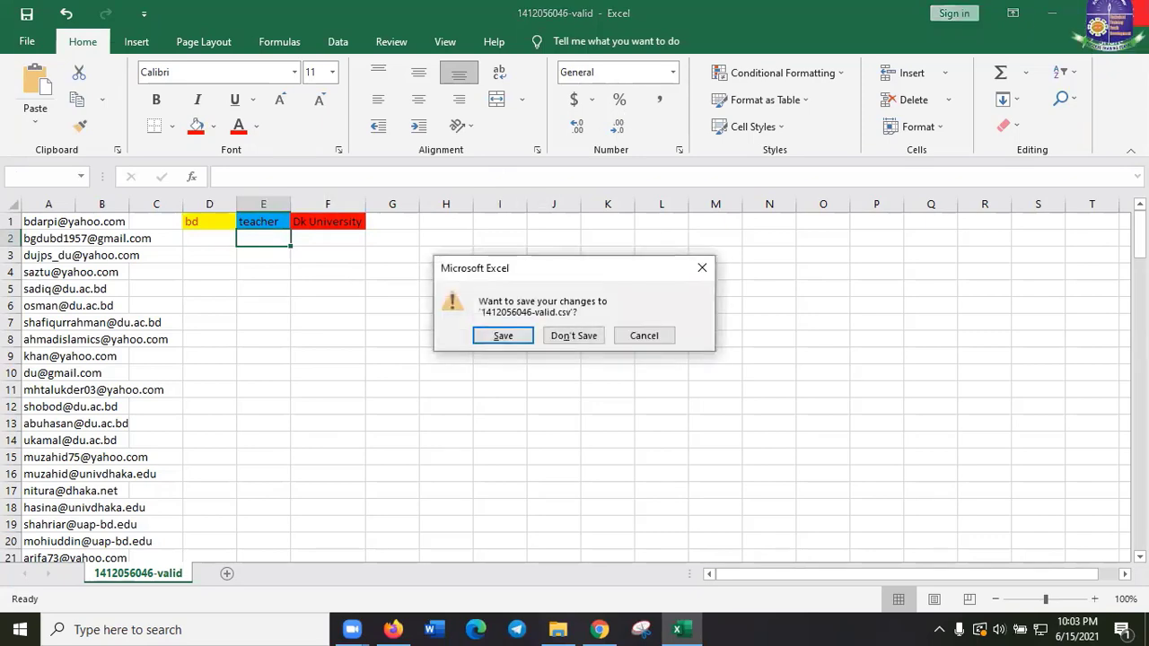
left_click(588, 336)
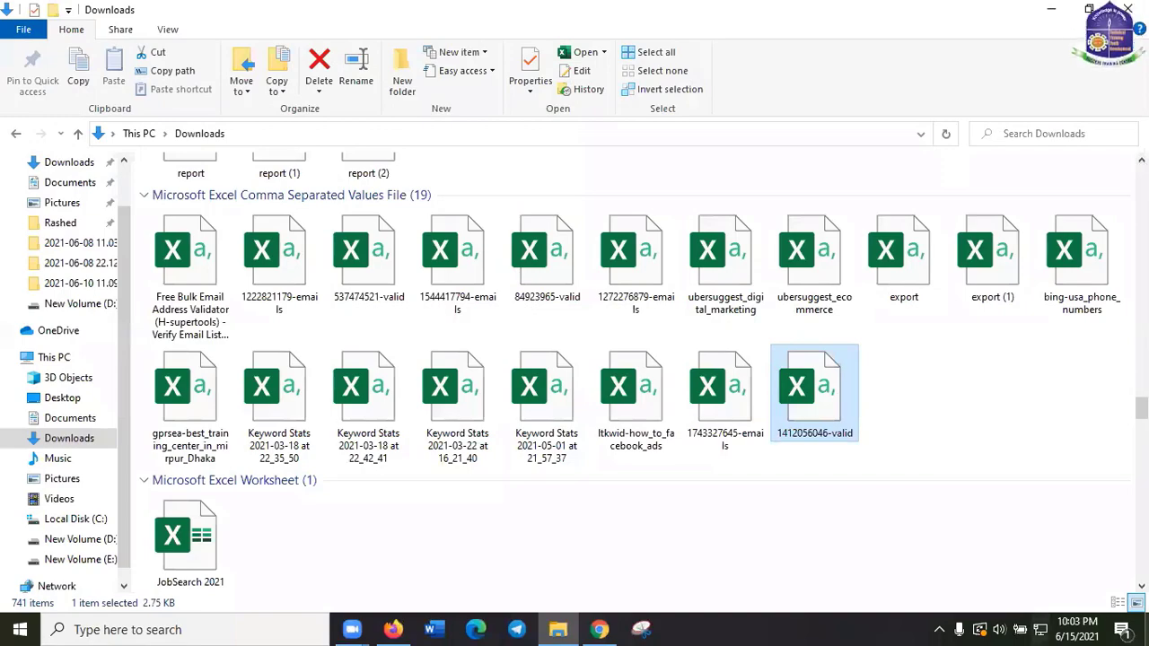
left_click(557, 629)
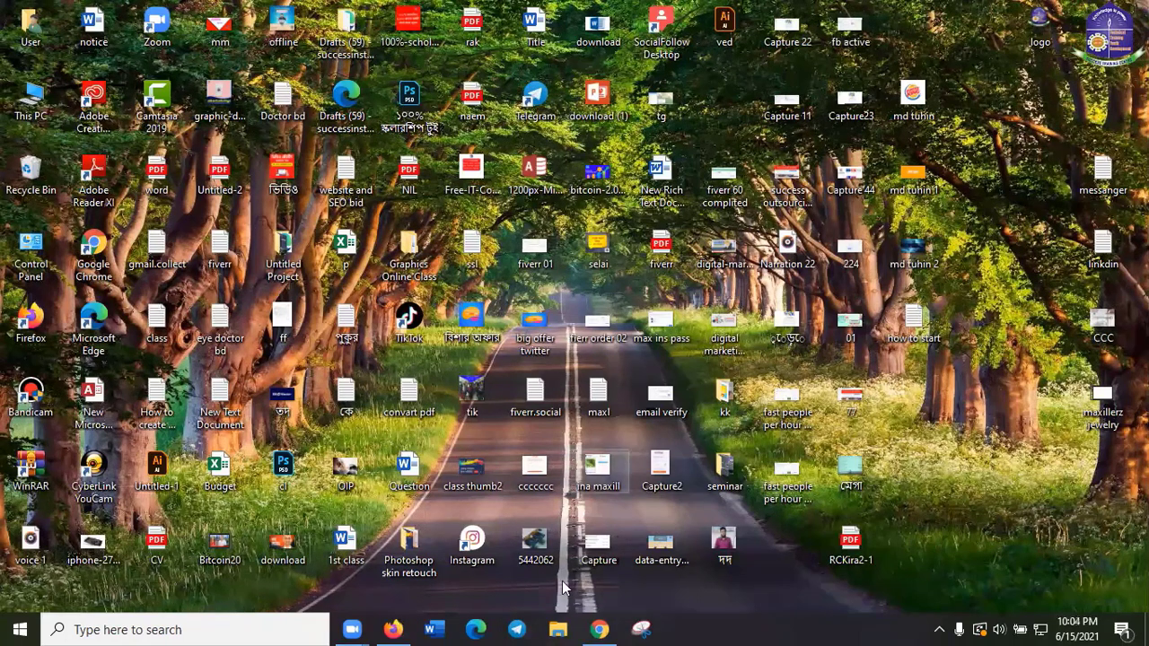
Switch to Fiverr in Chrome, go to its buyer home page, and search services for "email marketing".
left_click(600, 629)
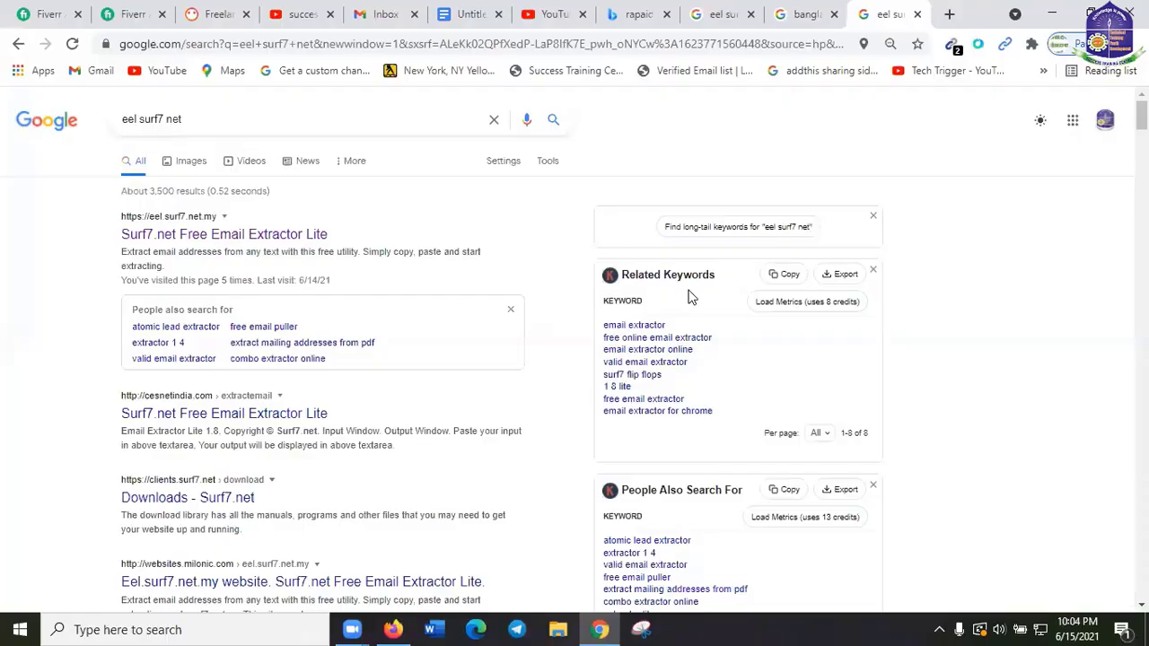
left_click(130, 13)
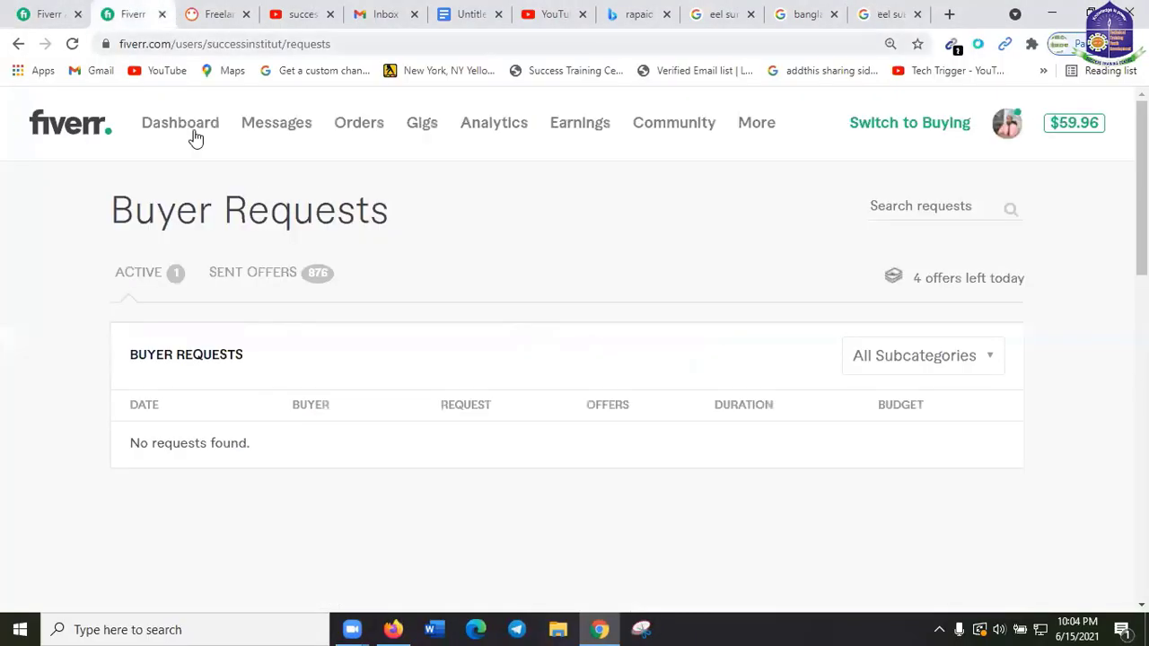
left_click(70, 124)
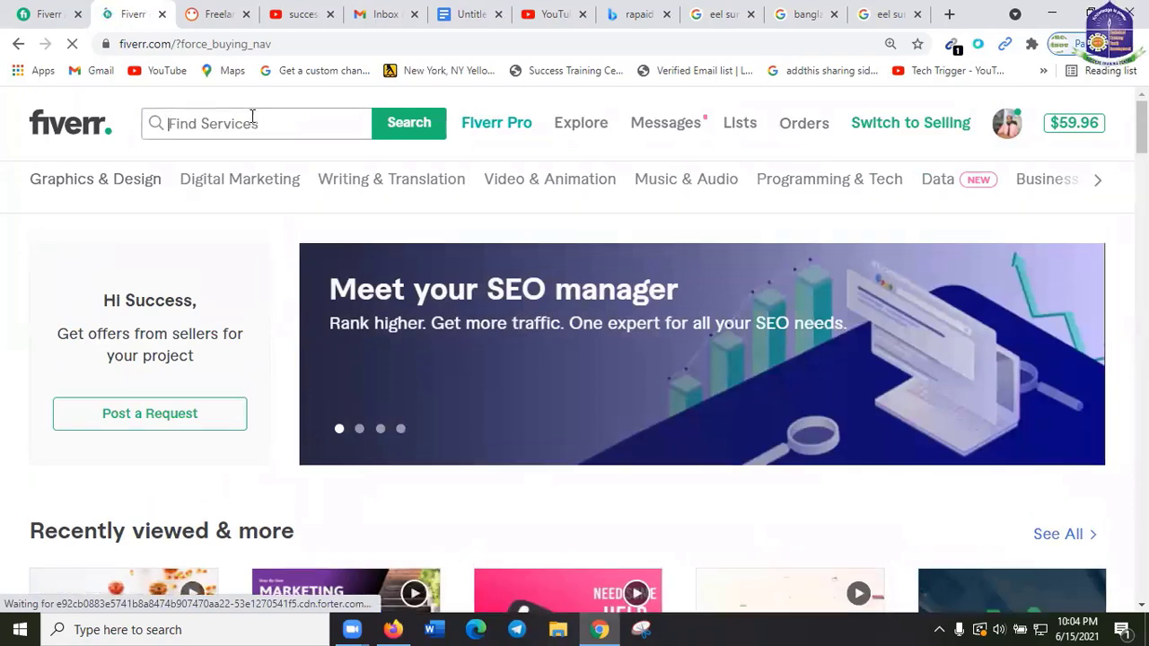
type("e")
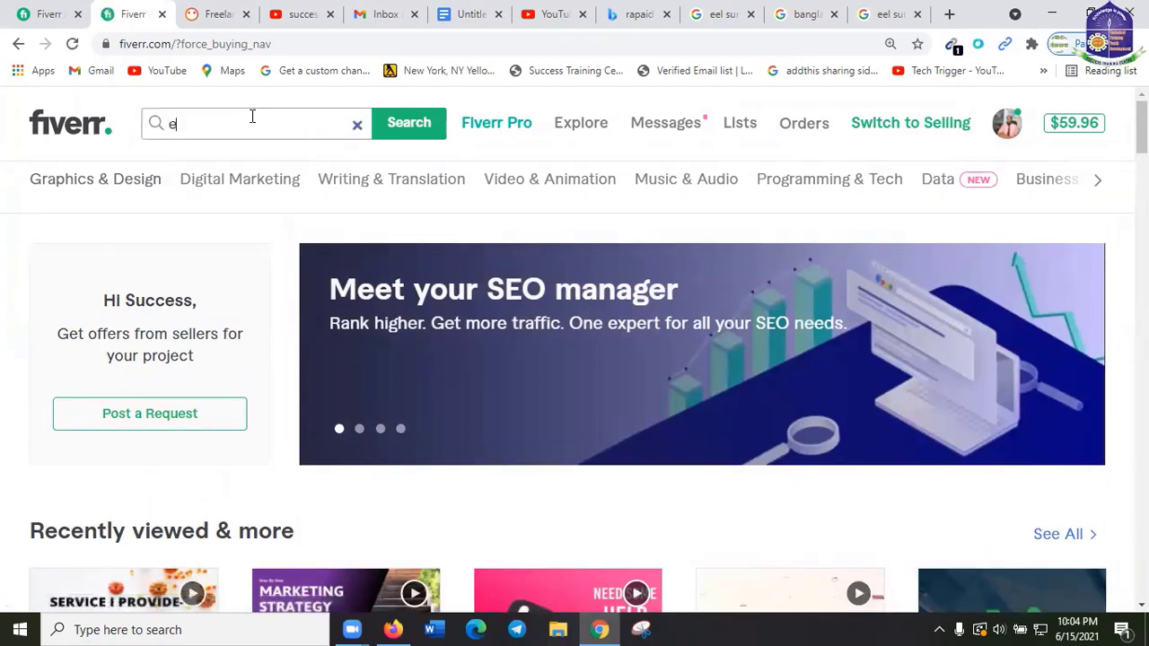
type("mail ma")
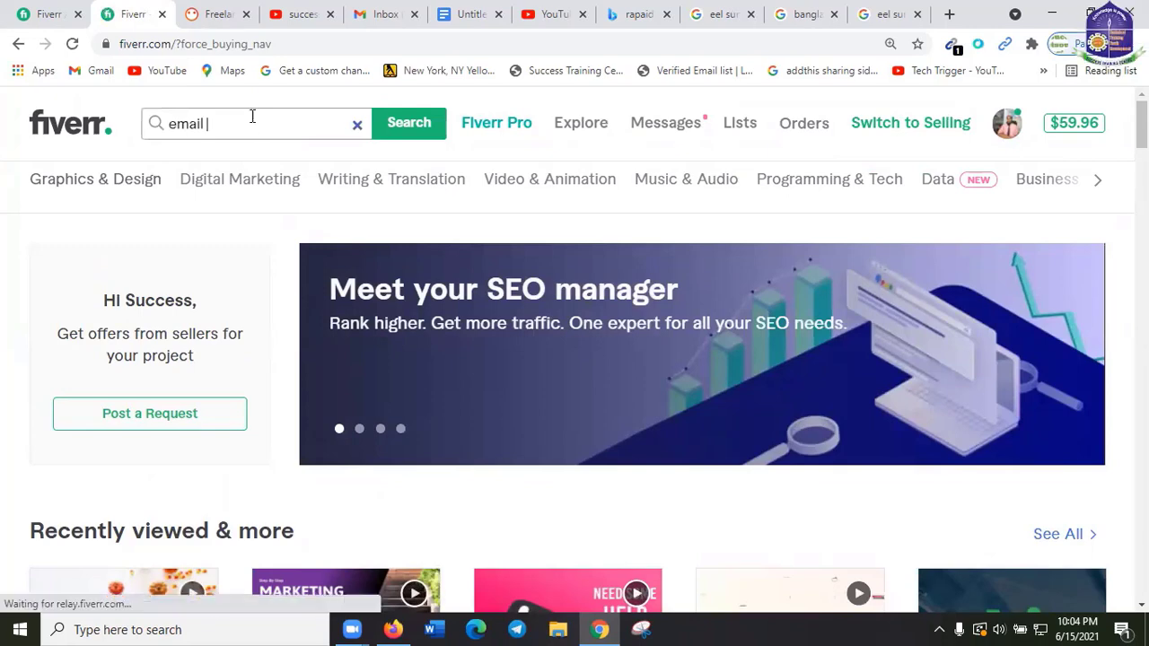
type("rke")
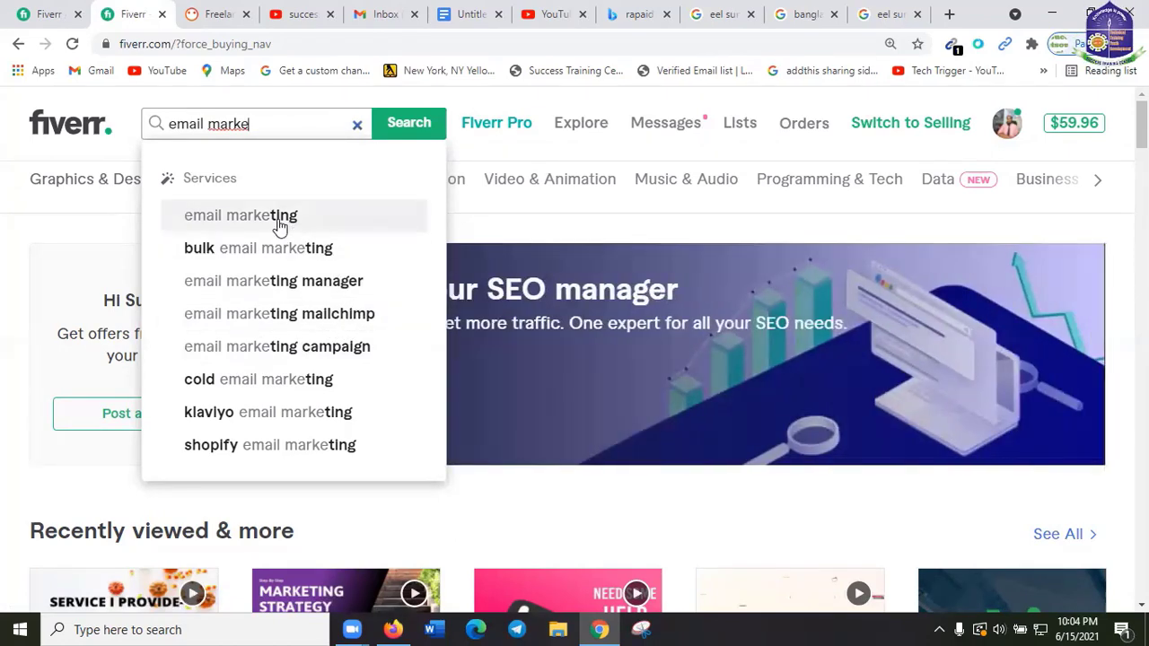
left_click(278, 219)
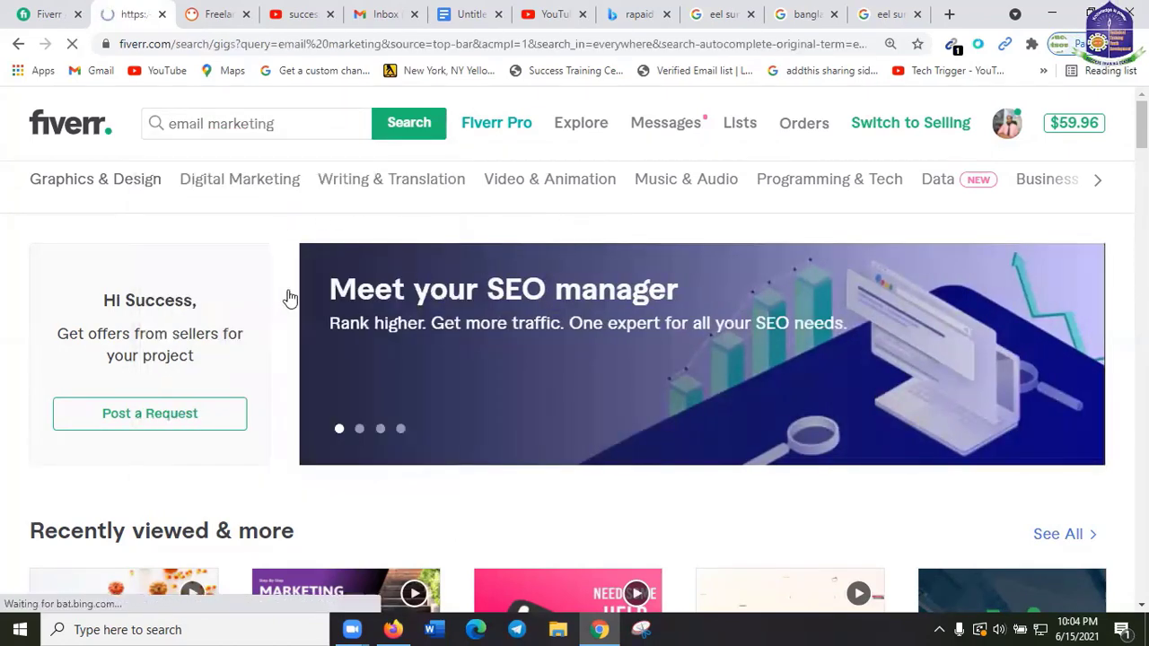
Review the email marketing gigs, their seller levels and prices, and open the profile of the Top Rated Seller offering the Klaviyo audit.
scroll(574, 429, "down", 4)
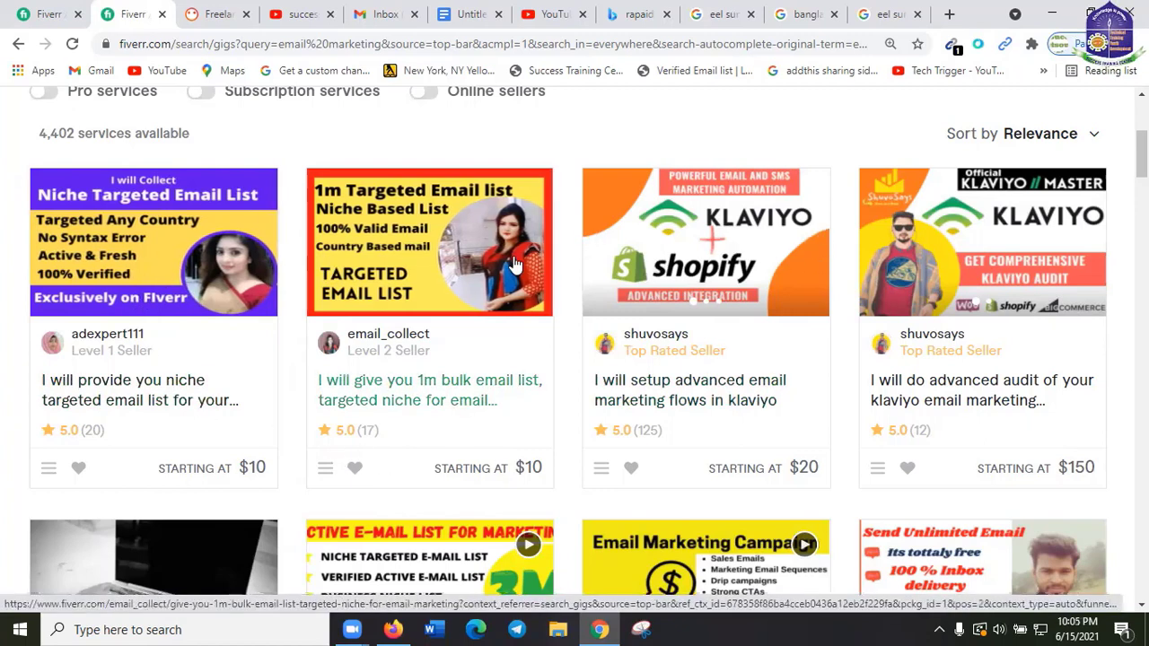
scroll(772, 381, "down", 1)
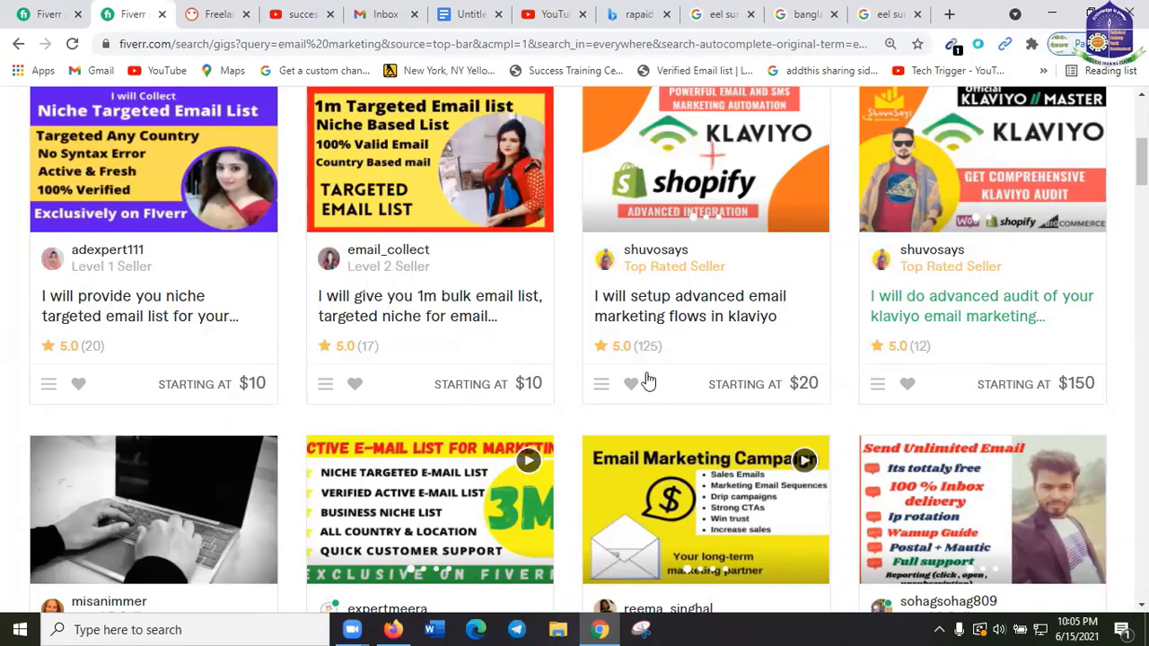
scroll(1032, 368, "down", 2)
scroll(1008, 354, "down", 3)
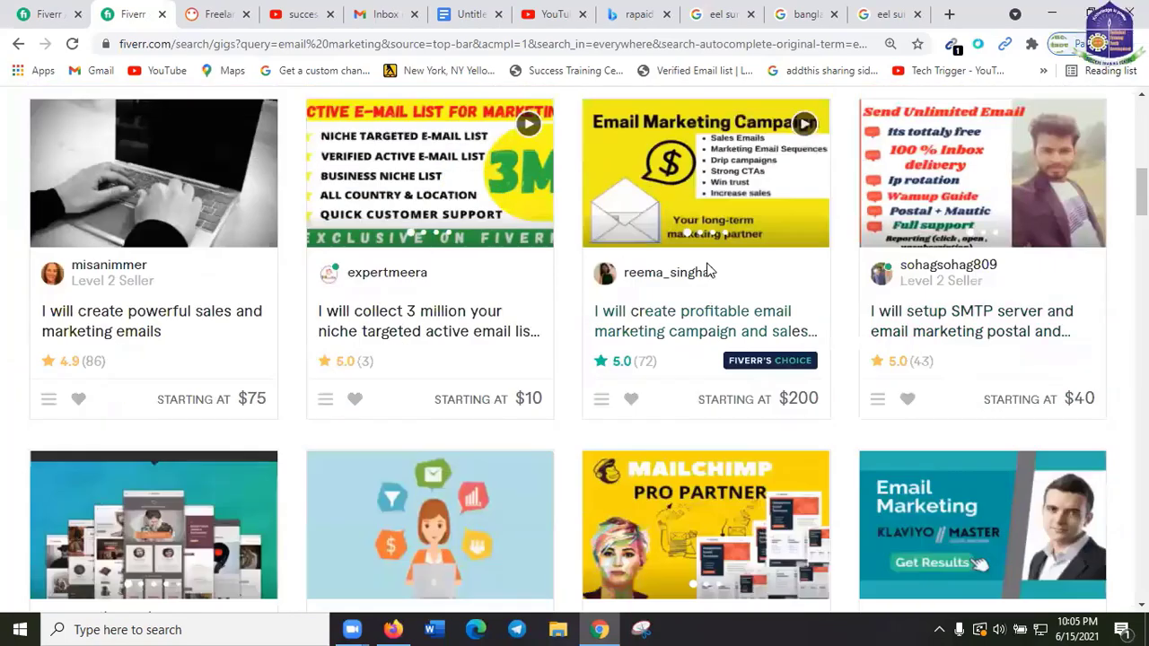
mouse_move(776, 375)
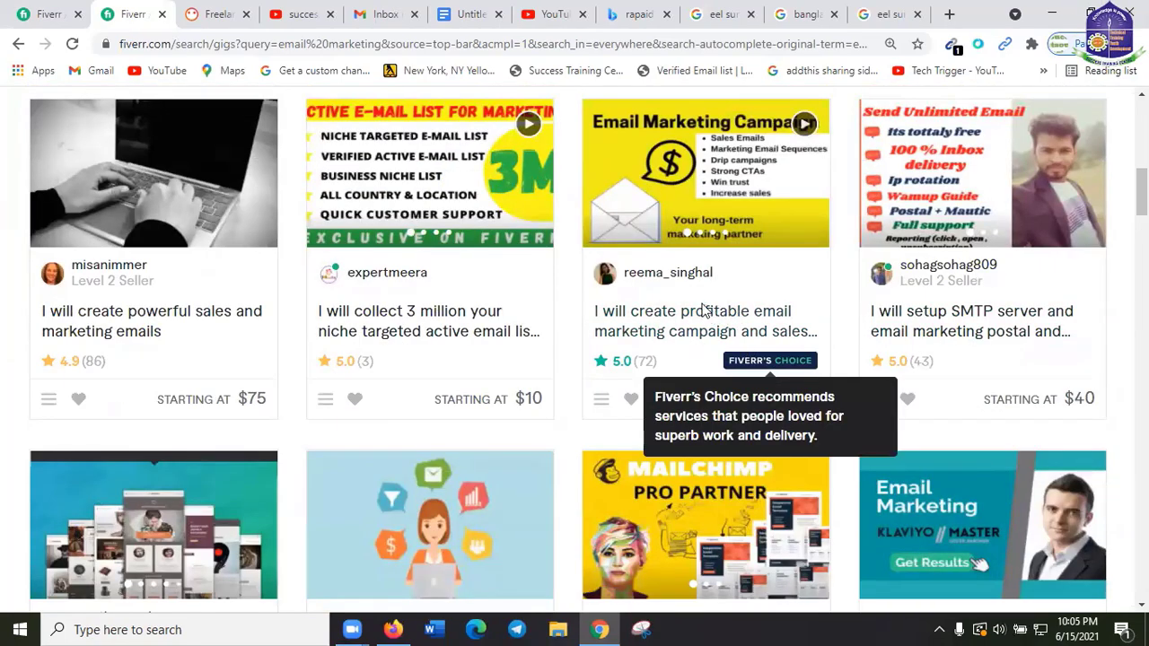
scroll(706, 312, "up", 6)
scroll(957, 336, "down", 2)
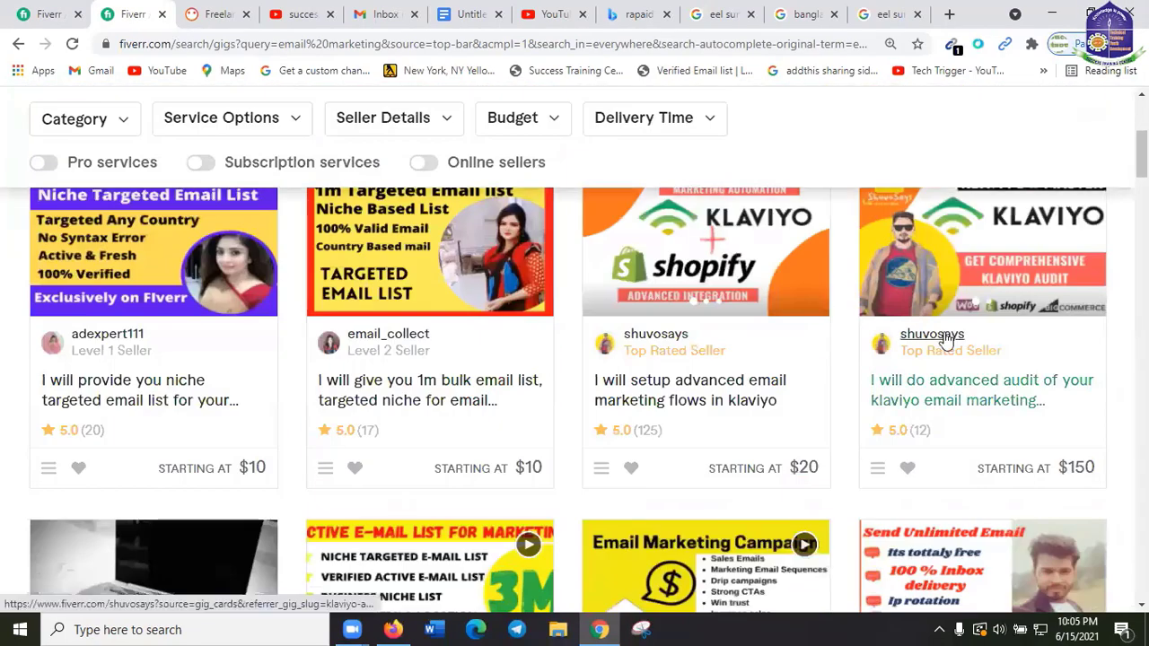
left_click(938, 340)
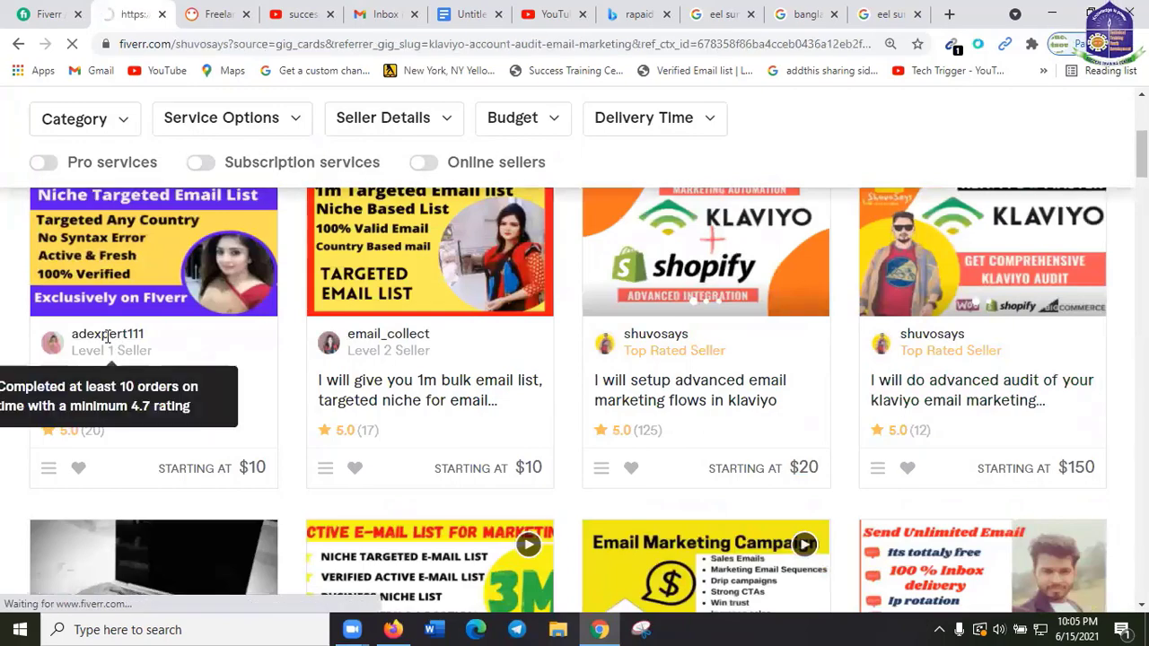